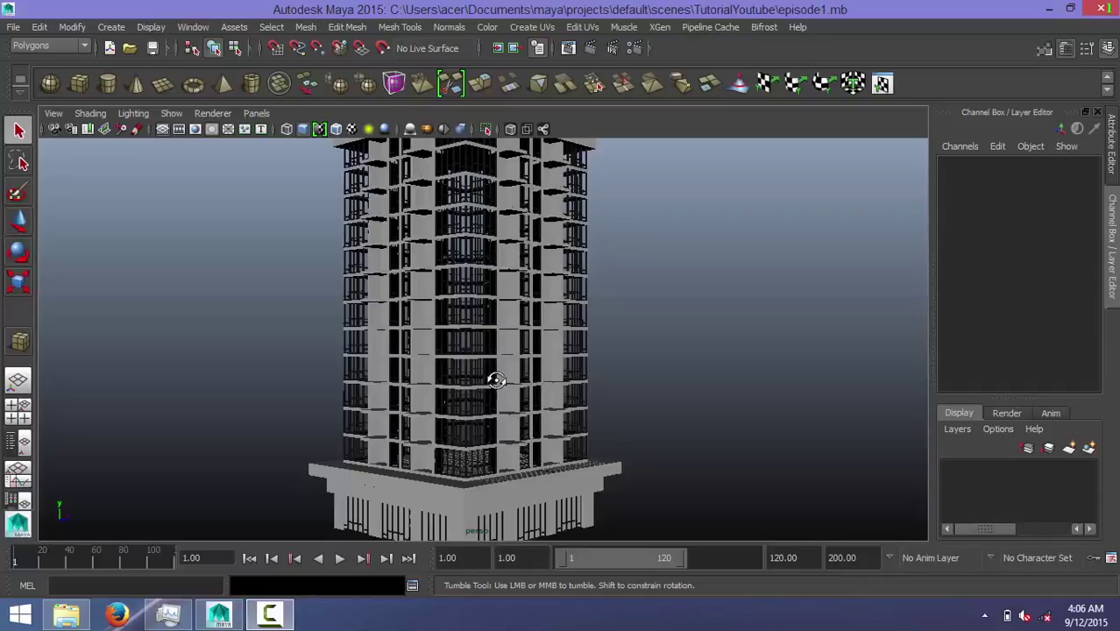
Step: Tumble the perspective camera to look up at the high-rise building from a low angle
mouse_move(492, 375)
alt+mouse_down()
mouse_move(493, 355)
mouse_move(542, 386)
mouse_move(456, 375)
mouse_move(453, 332)
mouse_move(458, 346)
alt+mouse_up()
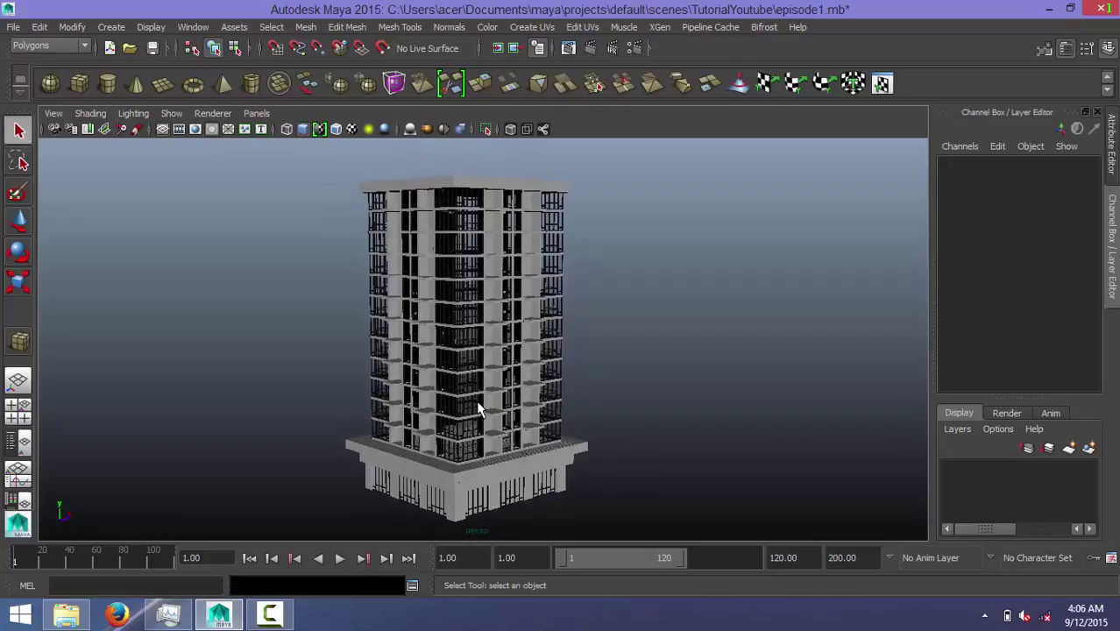
Step: Zoom in to the building's base and select the railing group polySurface246
scroll(475, 399, up, 3)
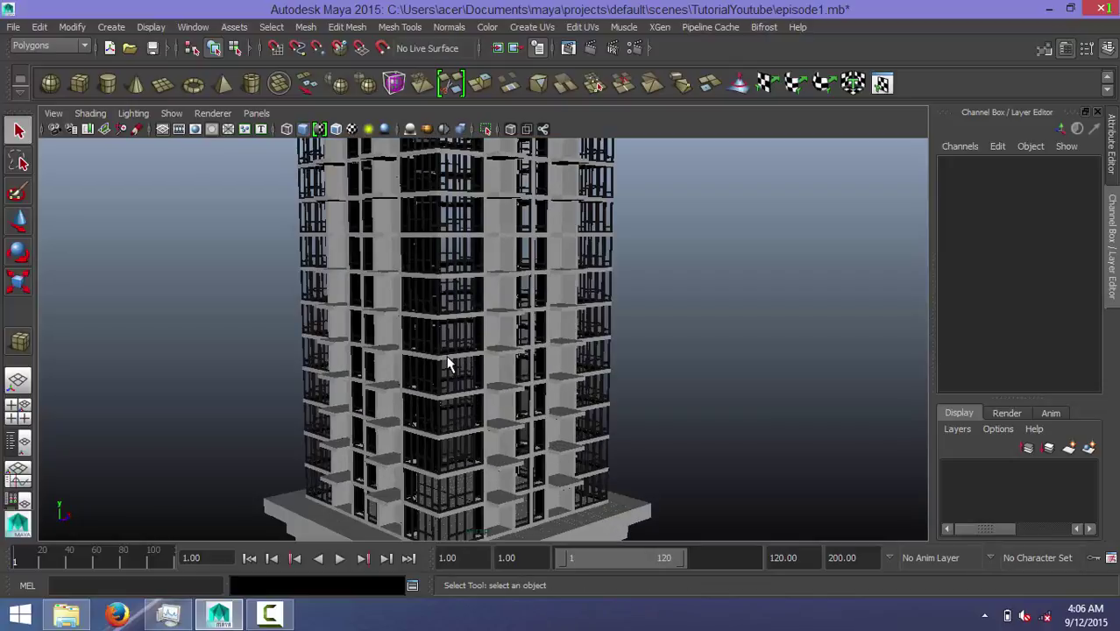
alt+middle_drag(463, 388, 430, 368)
alt+drag(430, 368, 488, 359)
scroll(567, 401, up, 2)
scroll(568, 401, up, 2)
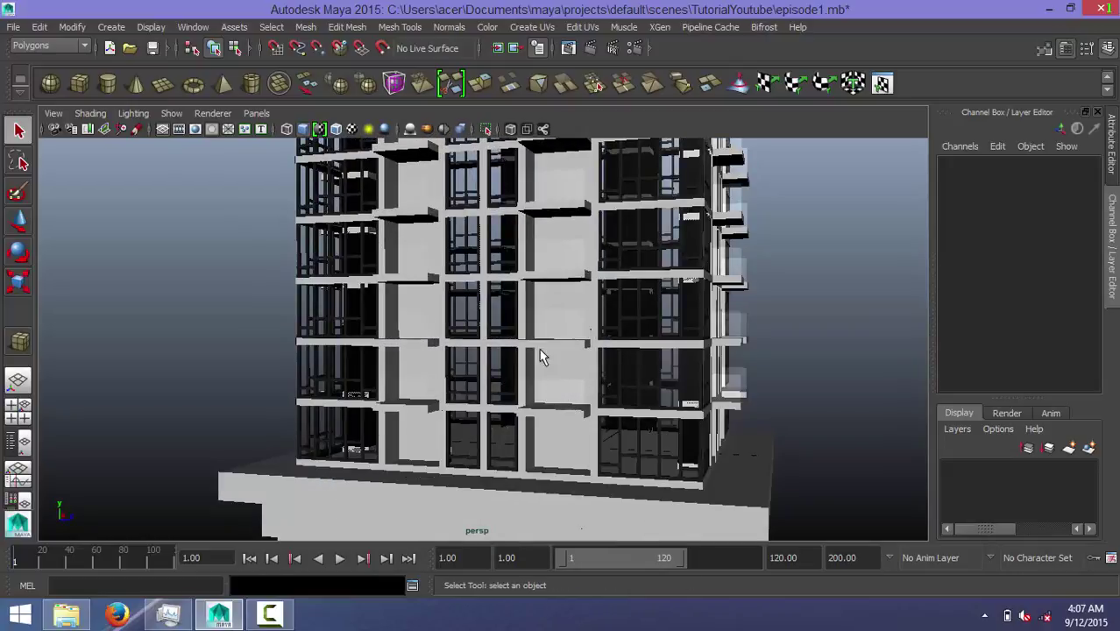
alt+middle_drag(610, 375, 493, 308)
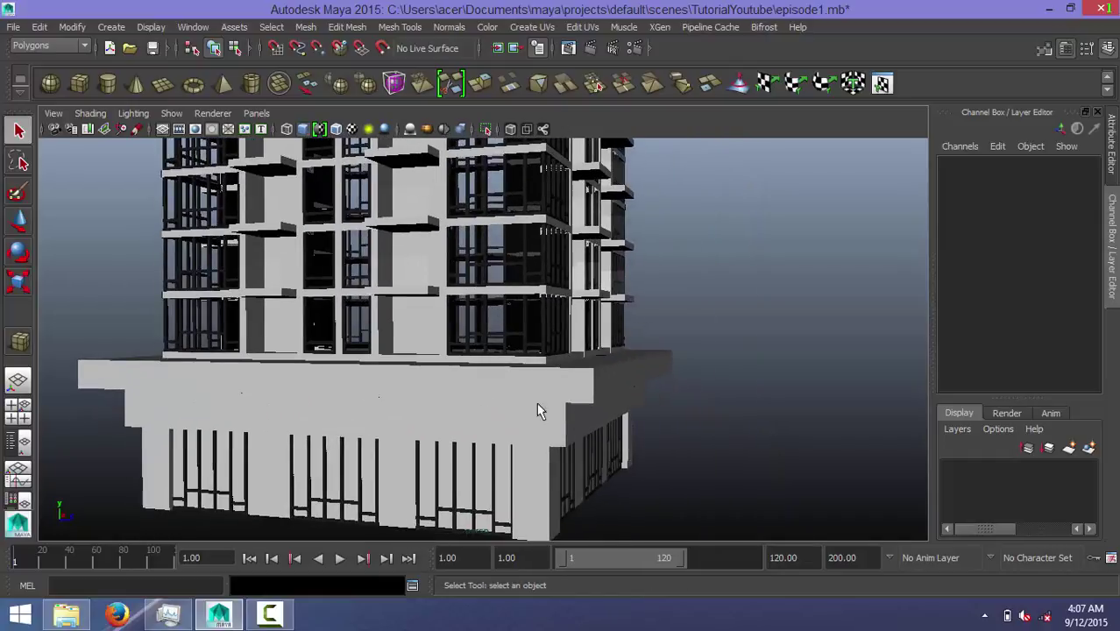
click(479, 485)
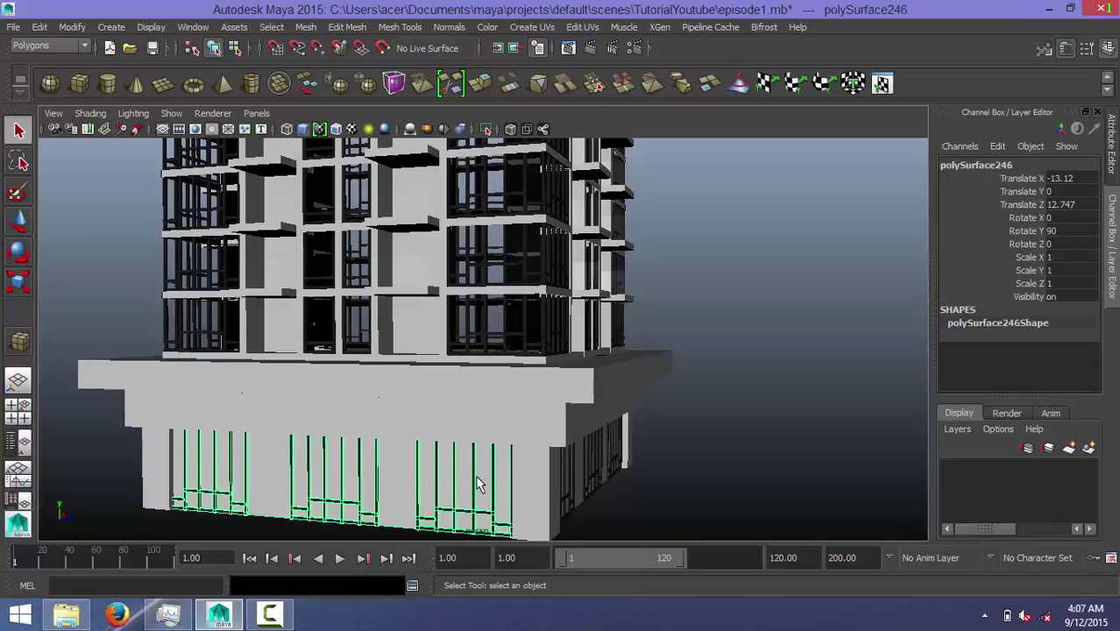
Step: Extract polySurface246 into separate pieces with Mesh > Extract
mouse_move(413, 392)
alt+mouse_down()
mouse_move(462, 395)
mouse_move(435, 406)
mouse_move(540, 410)
alt+mouse_up()
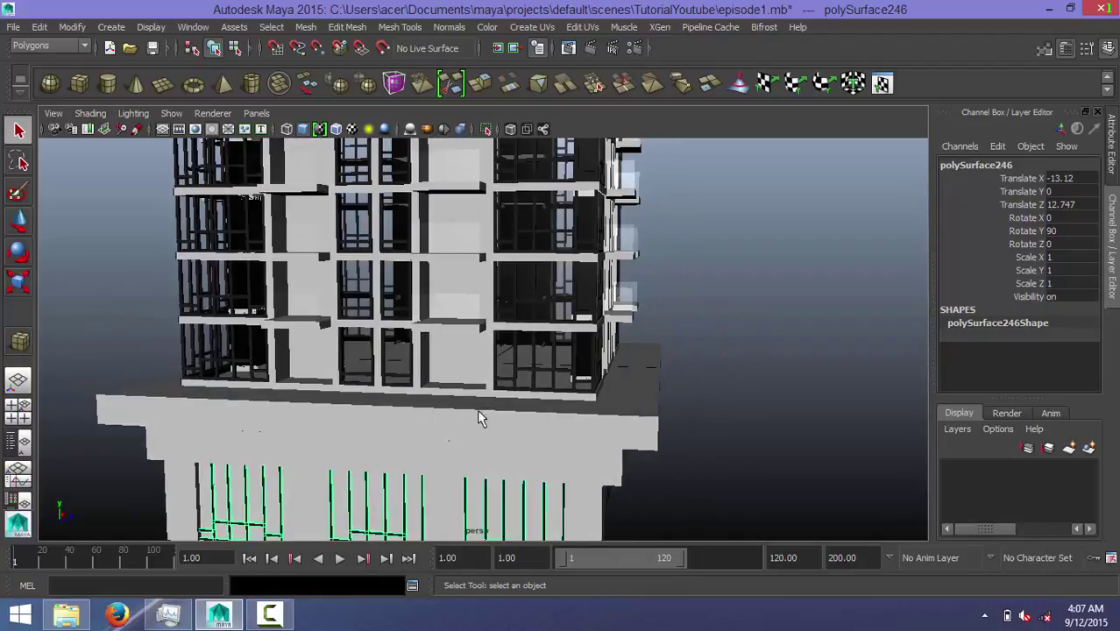
mouse_move(445, 414)
alt+mouse_down()
mouse_move(450, 395)
mouse_move(487, 395)
mouse_move(486, 407)
mouse_move(437, 409)
alt+mouse_up()
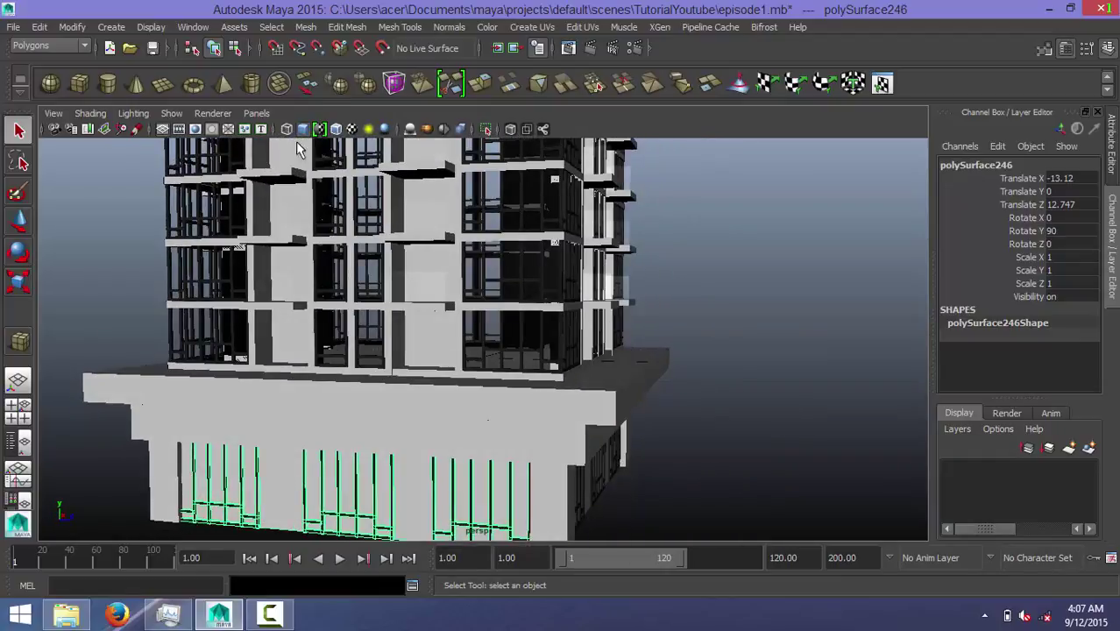
click(305, 28)
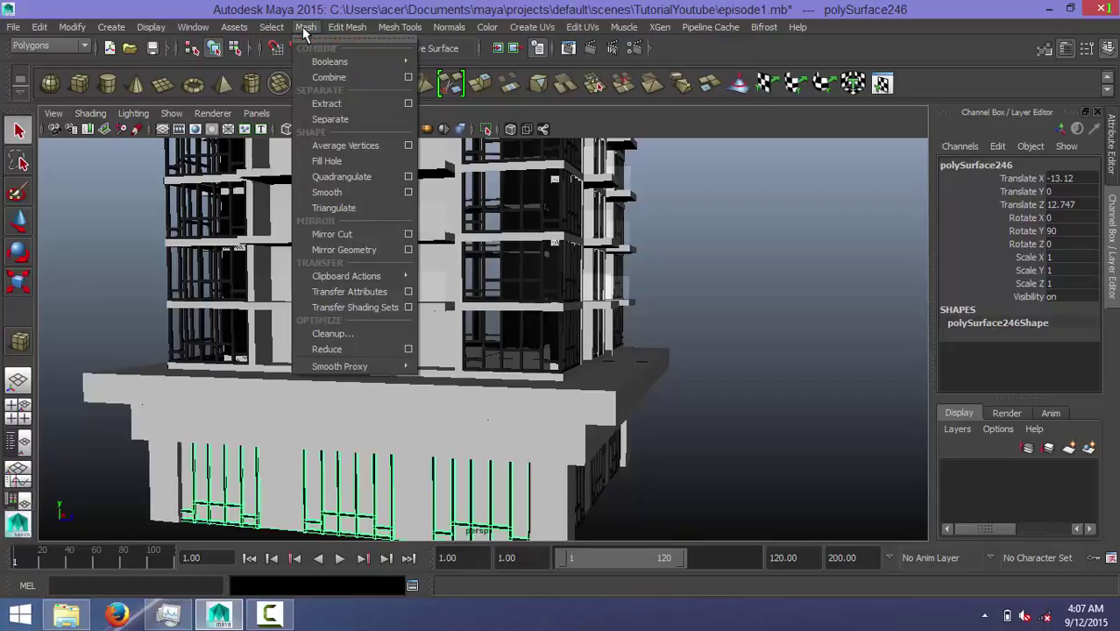
click(358, 100)
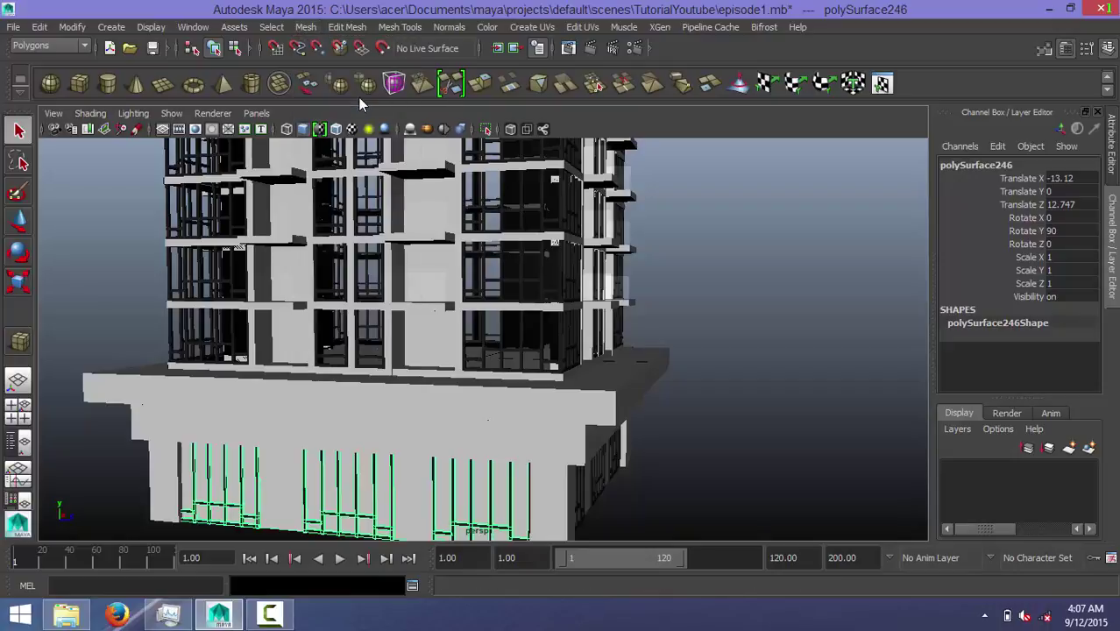
Step: Frame the base railing front-on and clear the stray wall-panel selection
mouse_move(498, 457)
alt+mouse_down()
mouse_move(536, 449)
mouse_move(530, 420)
mouse_move(555, 355)
mouse_move(531, 378)
mouse_move(618, 405)
alt+mouse_up()
click(645, 458)
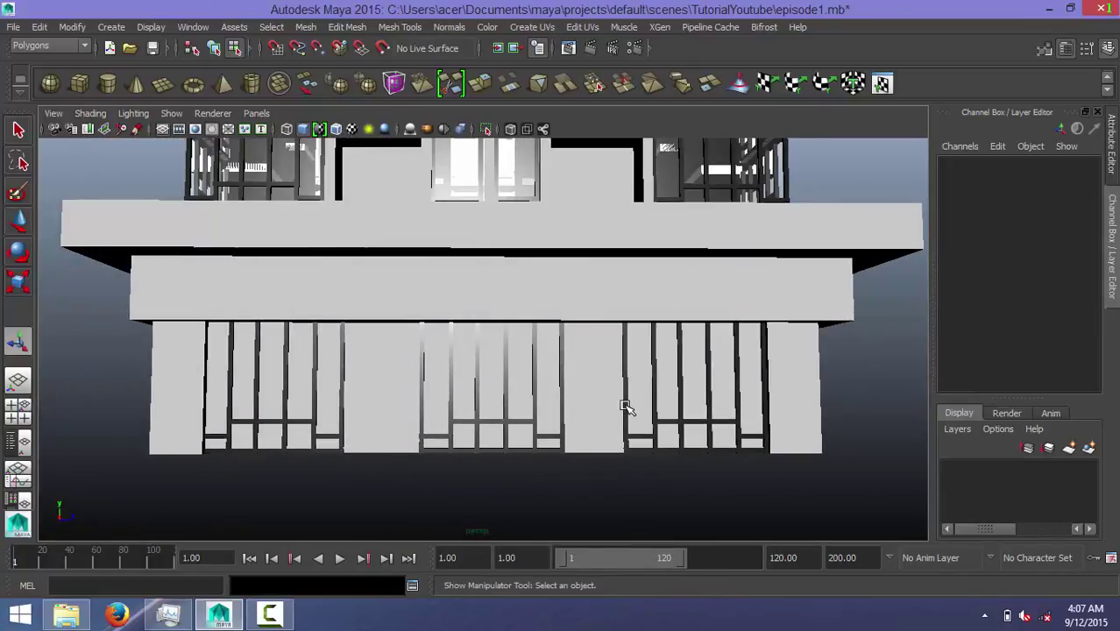
scroll(627, 406, up, 5)
alt+middle_drag(643, 395, 532, 385)
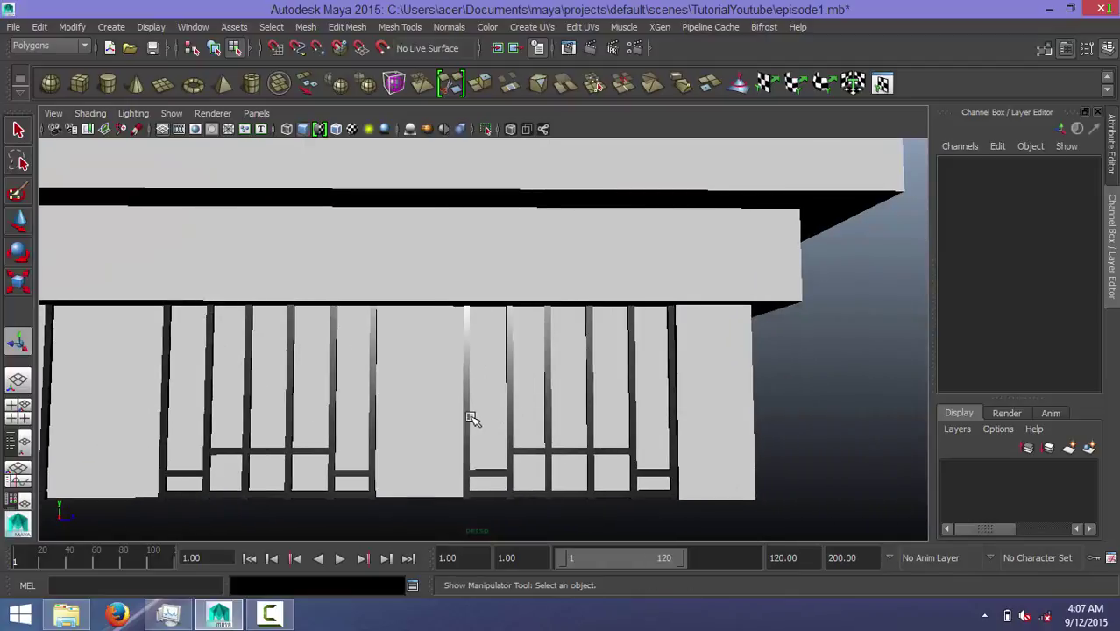
click(514, 401)
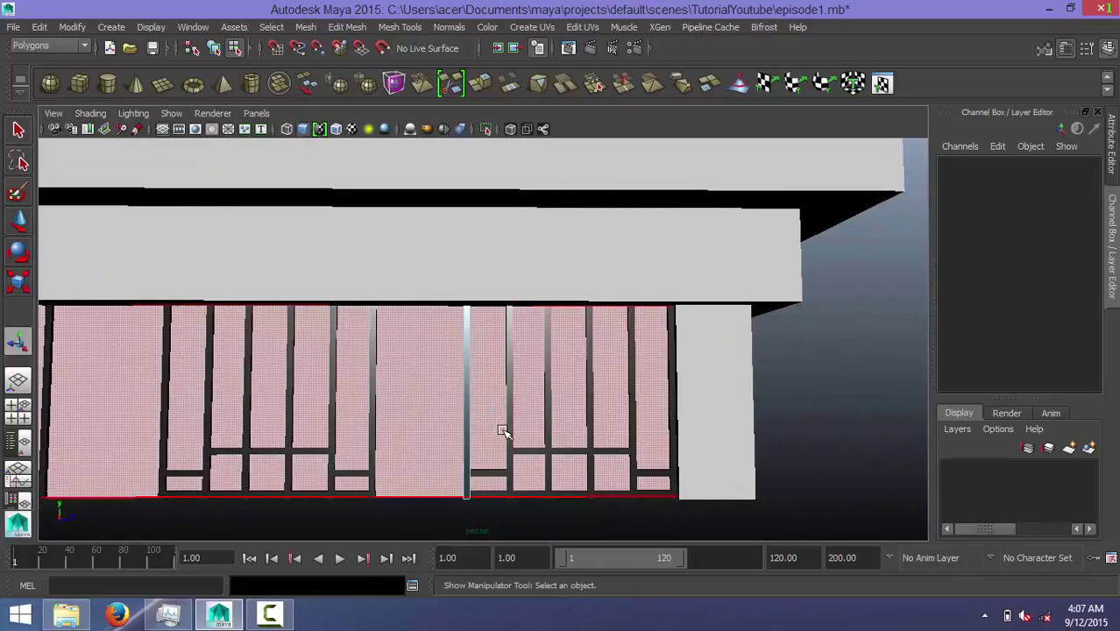
click(496, 427)
click(513, 404)
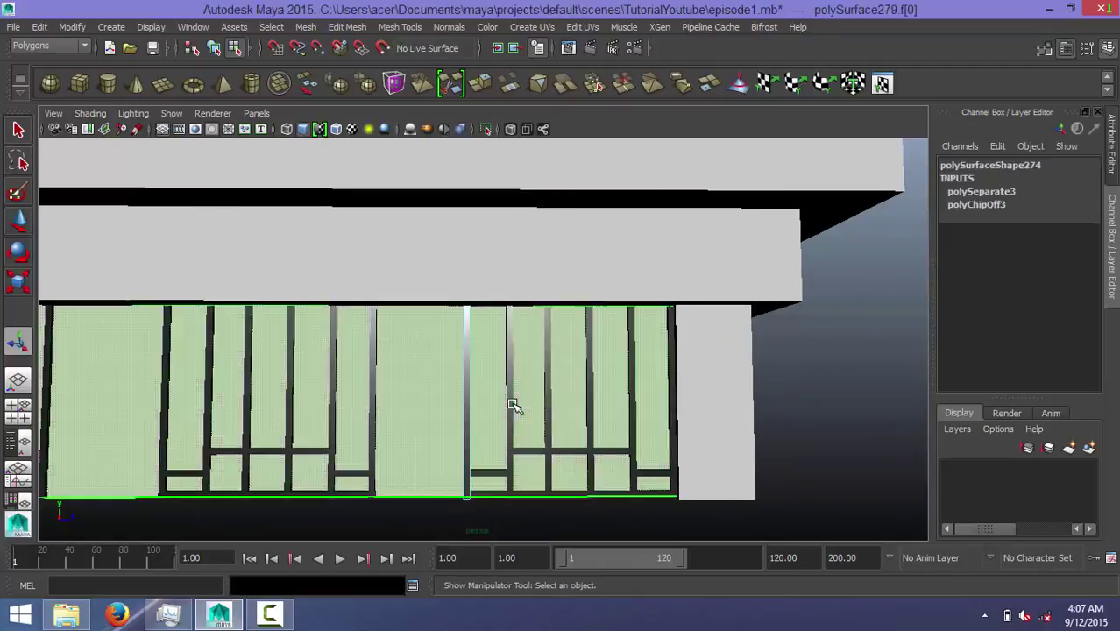
right_drag(521, 413, 542, 279)
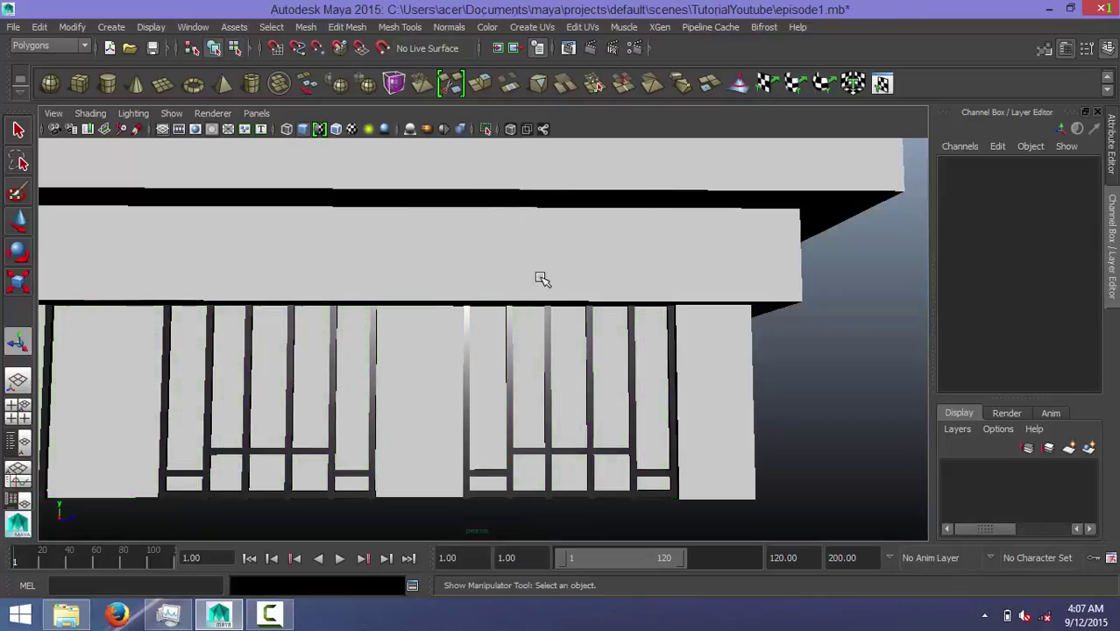
Step: Select the six thin vertical posts of the base railing
click(465, 417)
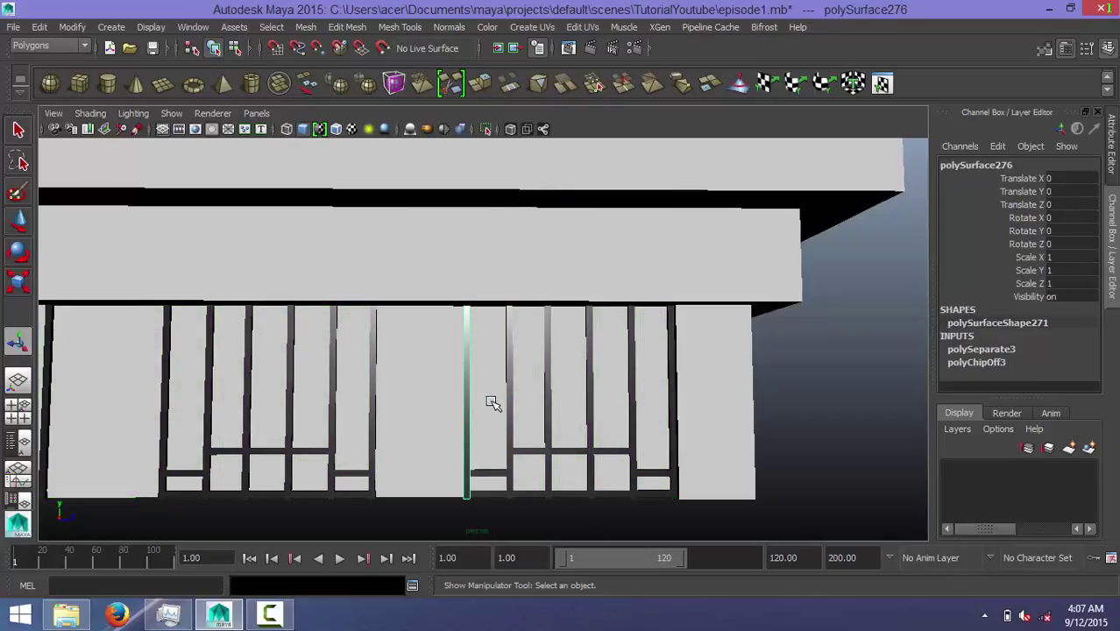
click(508, 399)
click(547, 403)
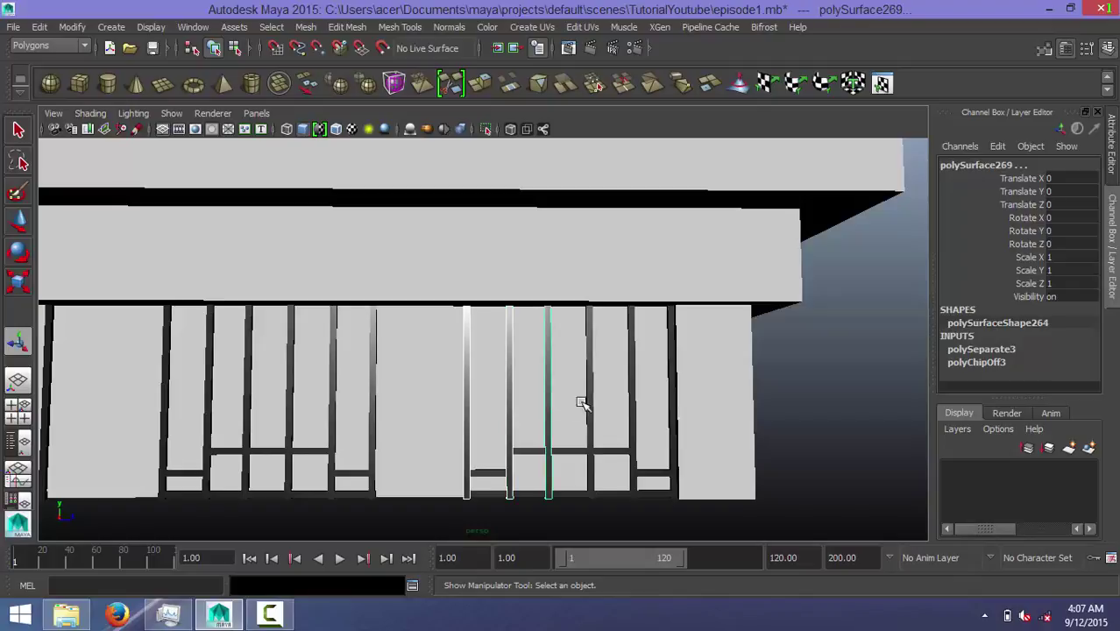
click(589, 399)
click(632, 401)
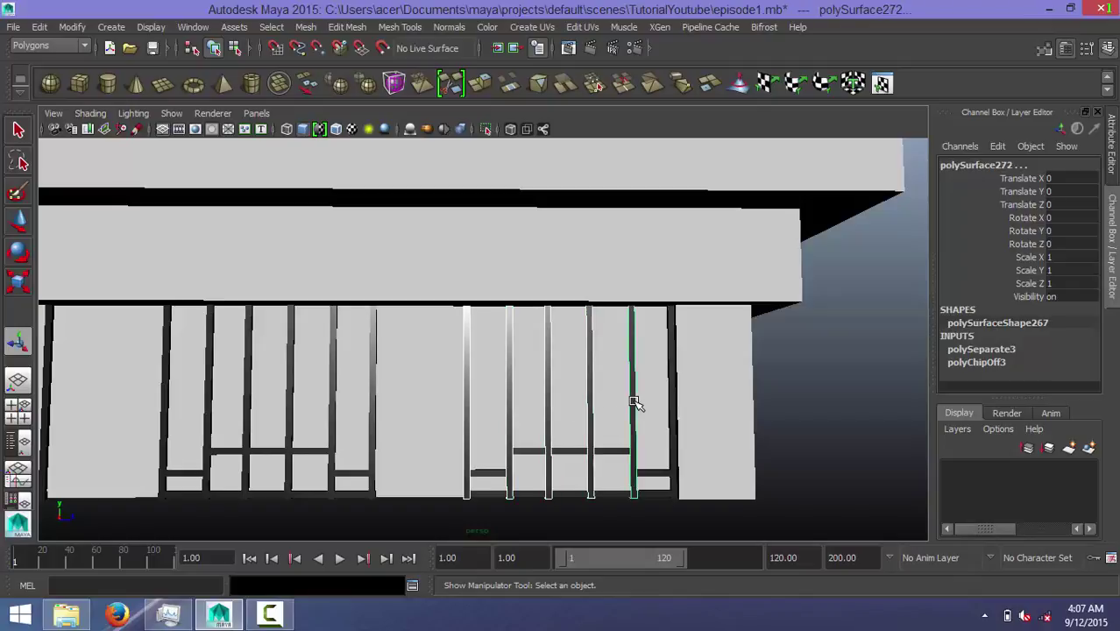
click(670, 403)
Step: Add the four horizontal railing bars and combine everything into polySurface289
click(653, 473)
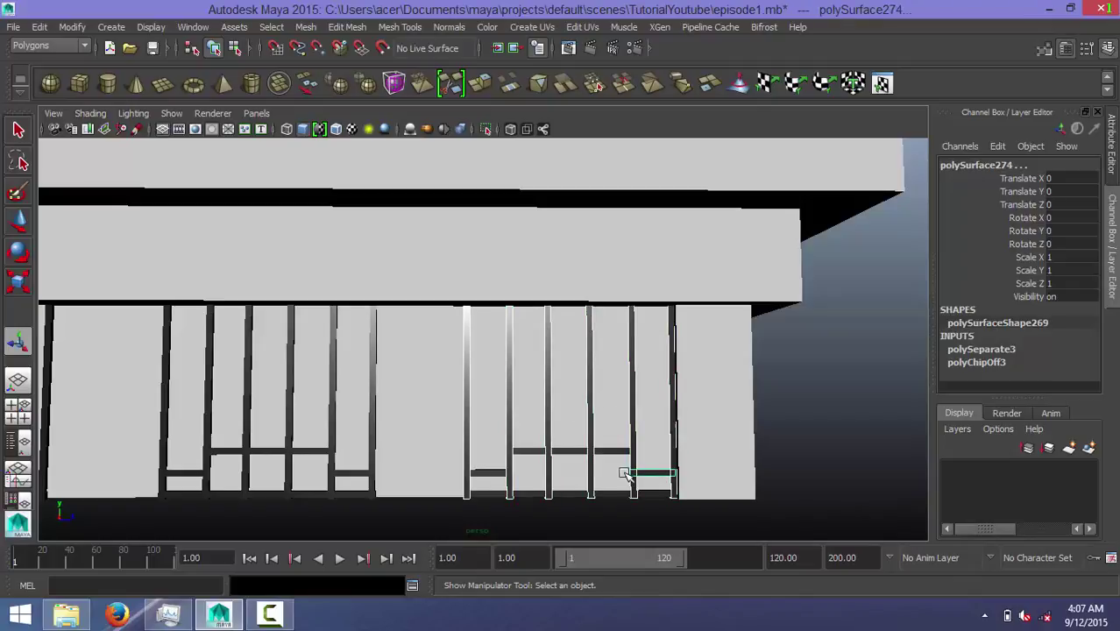
click(577, 450)
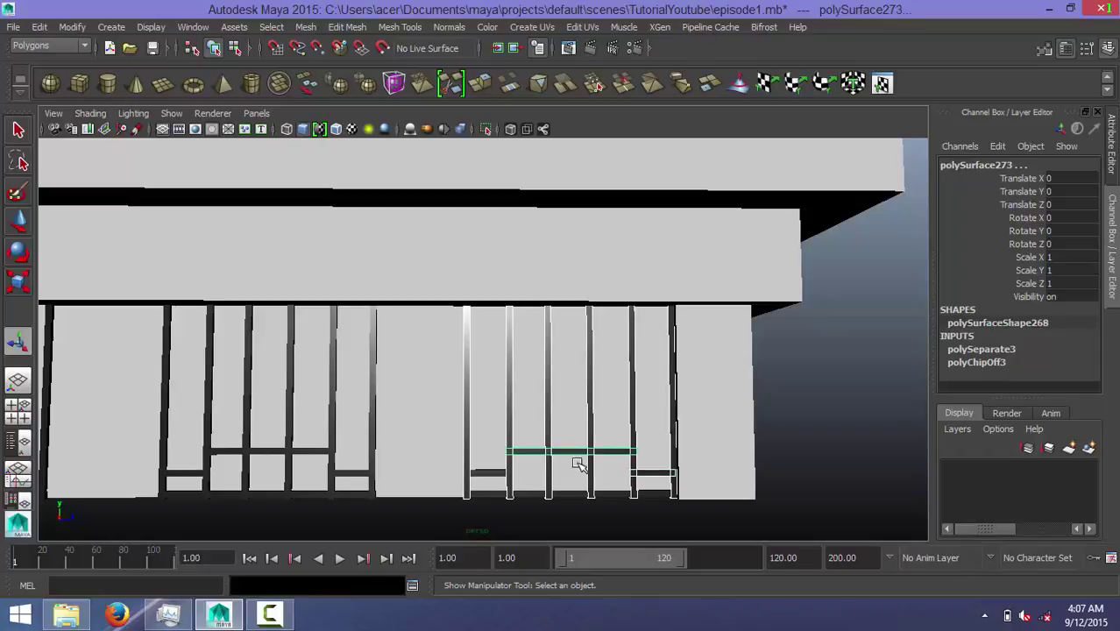
shift+click(487, 476)
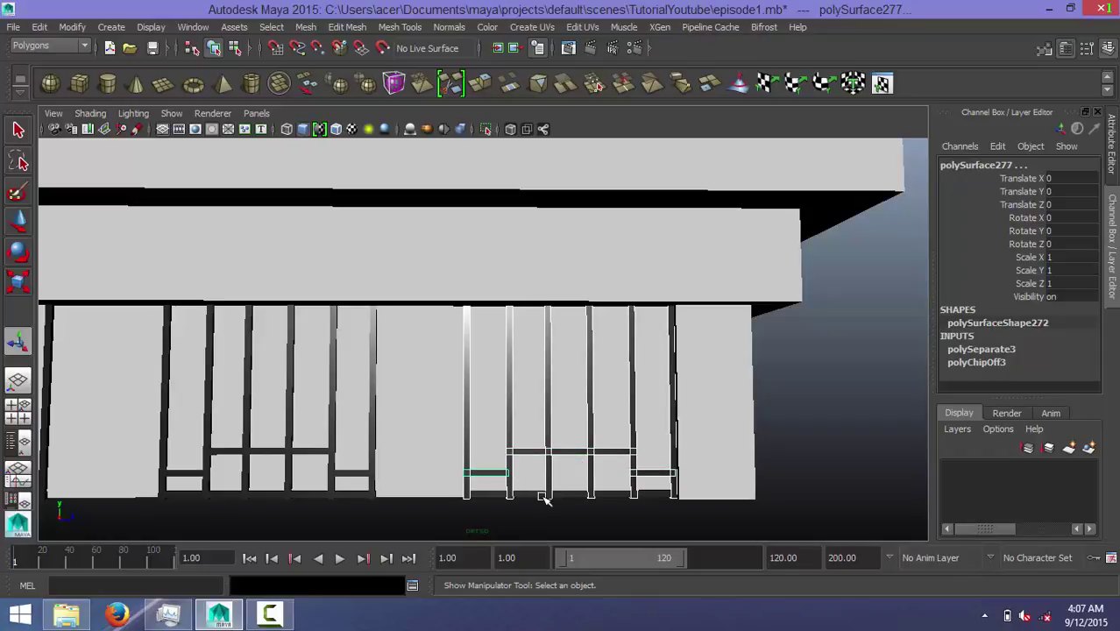
click(532, 495)
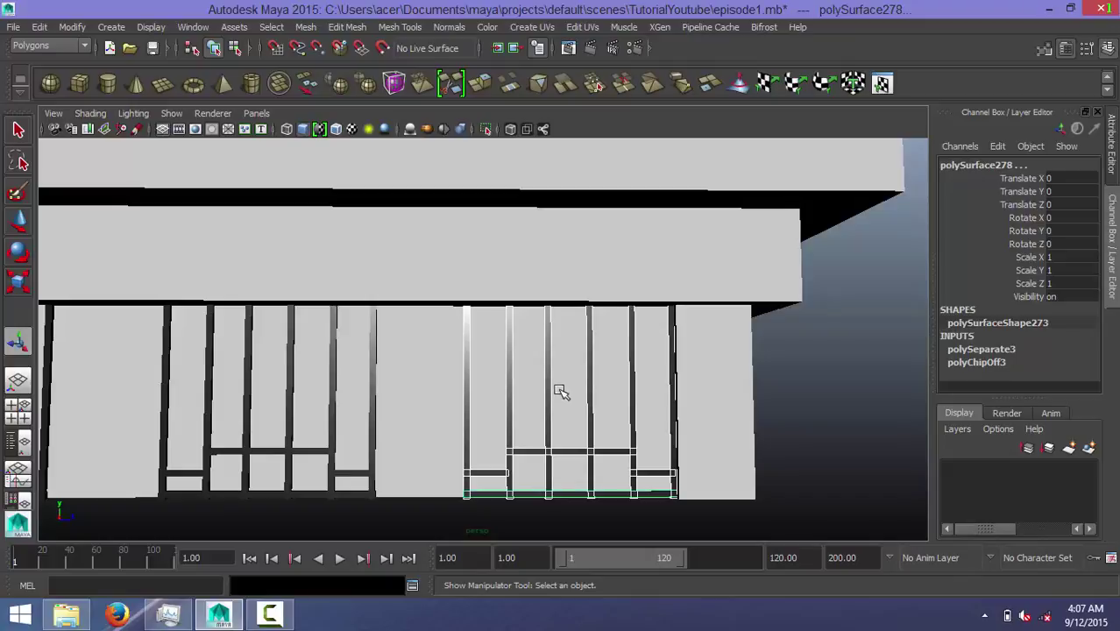
scroll(595, 410, down, 3)
scroll(569, 420, down, 2)
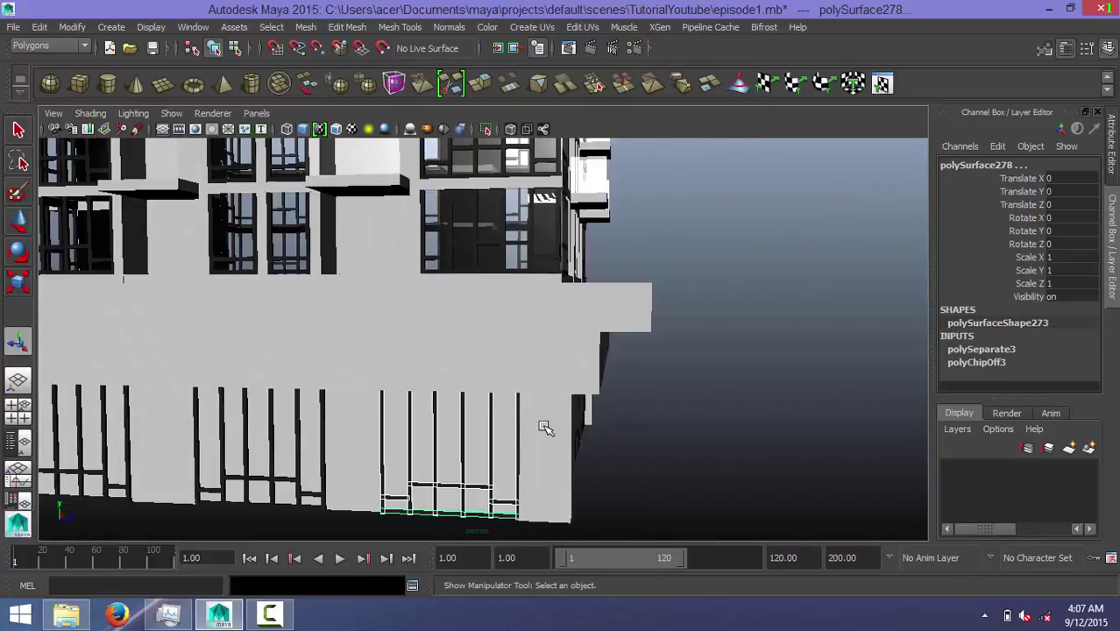
key(ctrl+d)
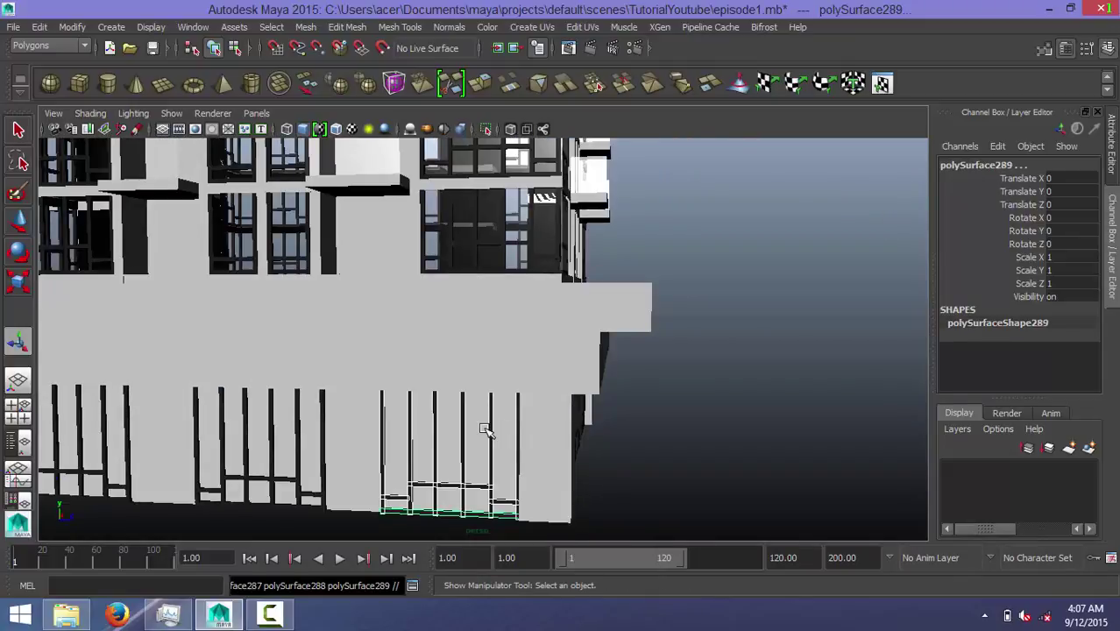
Step: Centre the combined railing's pivot with the Move tool active
key(w)
scroll(428, 364, down, 3)
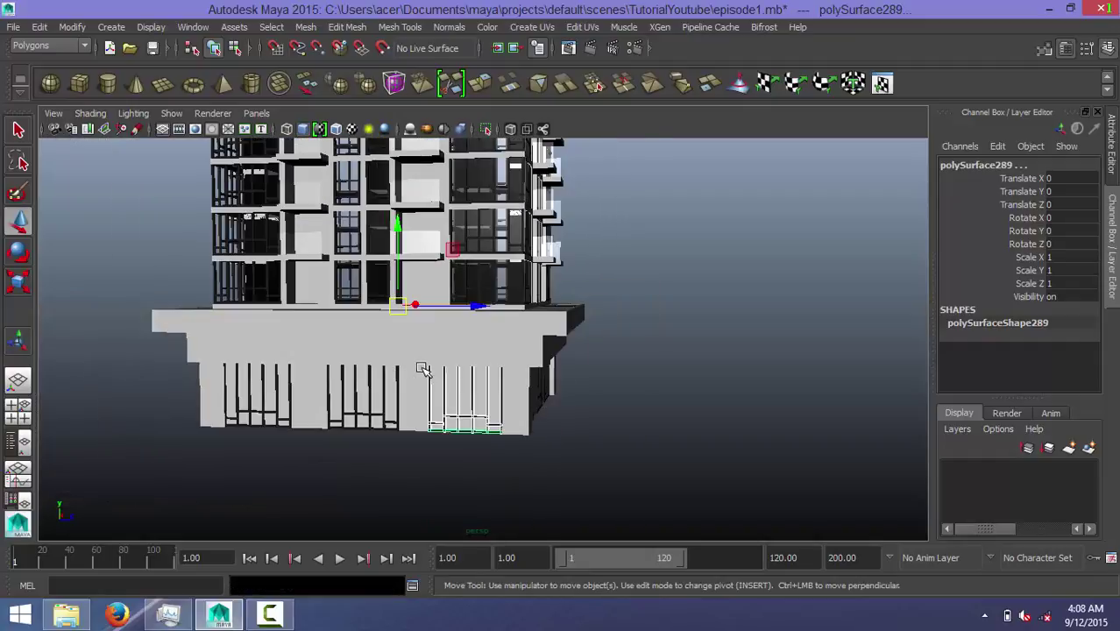
alt+drag(460, 376, 461, 368)
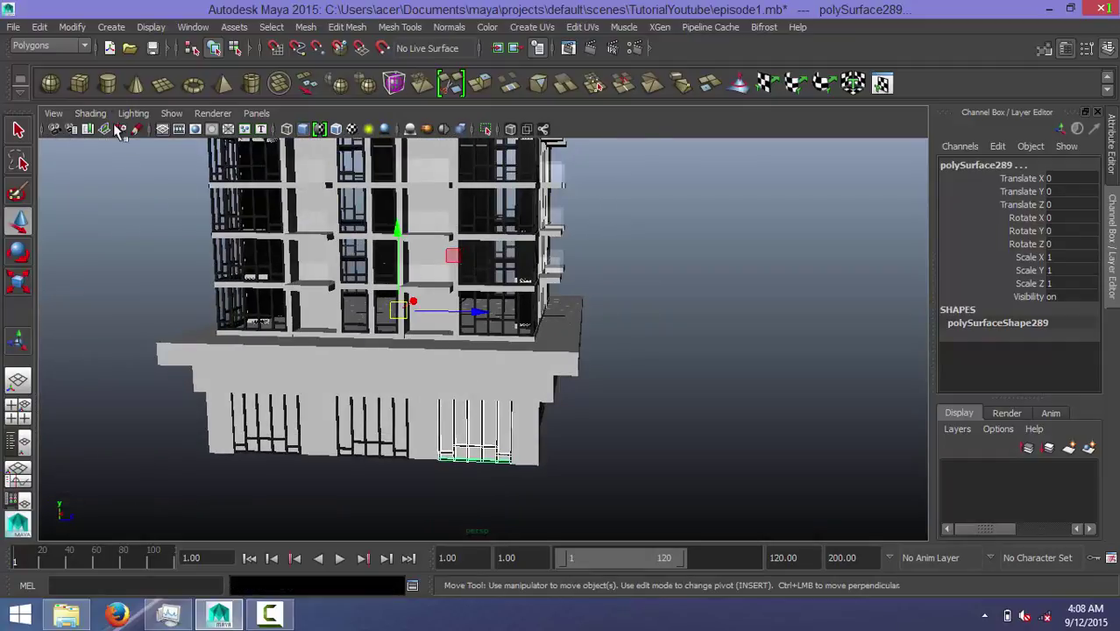
click(72, 26)
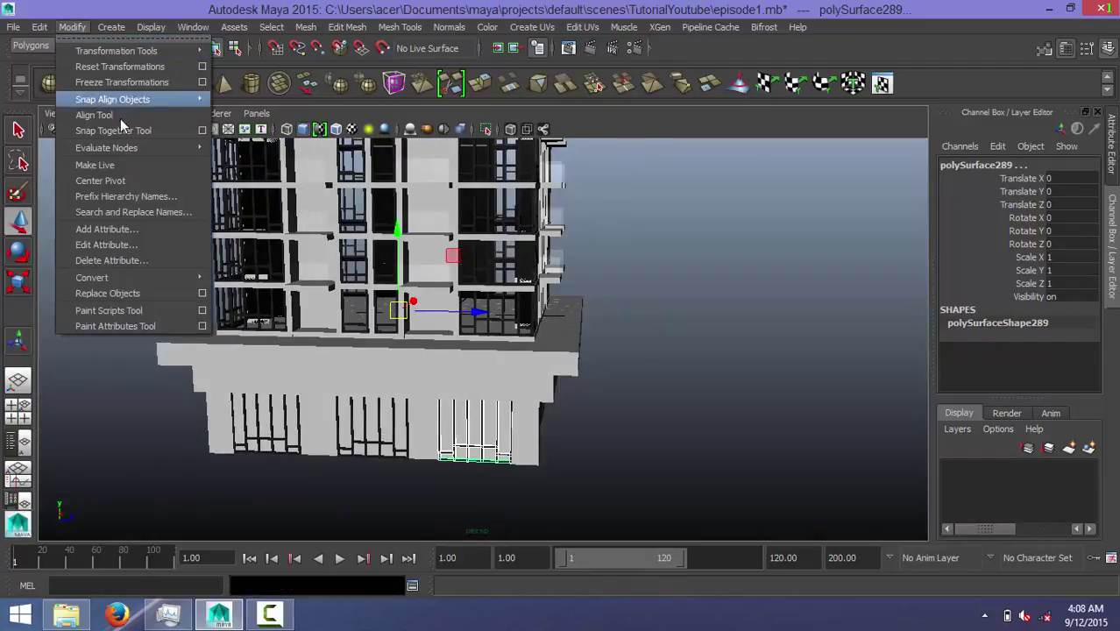
click(133, 176)
Step: Raise the railing onto the upper slab at Translate Y 9.822, Z -2.865
drag(484, 383, 455, 263)
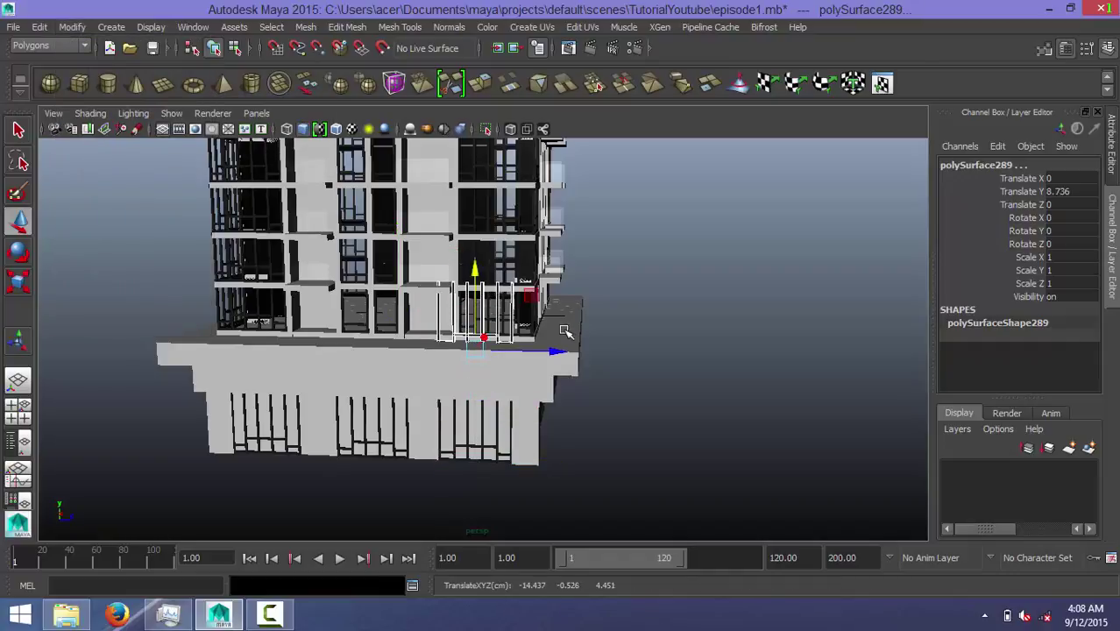
alt+drag(560, 327, 439, 390)
scroll(440, 389, up, 2)
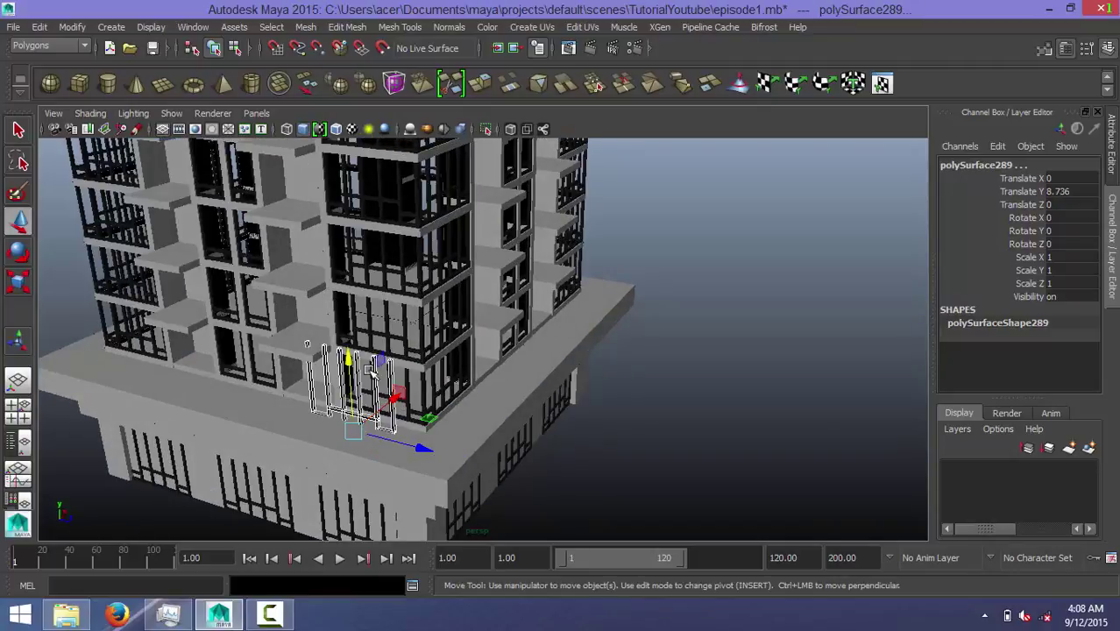
scroll(372, 369, up, 1)
scroll(385, 403, up, 1)
scroll(398, 431, up, 1)
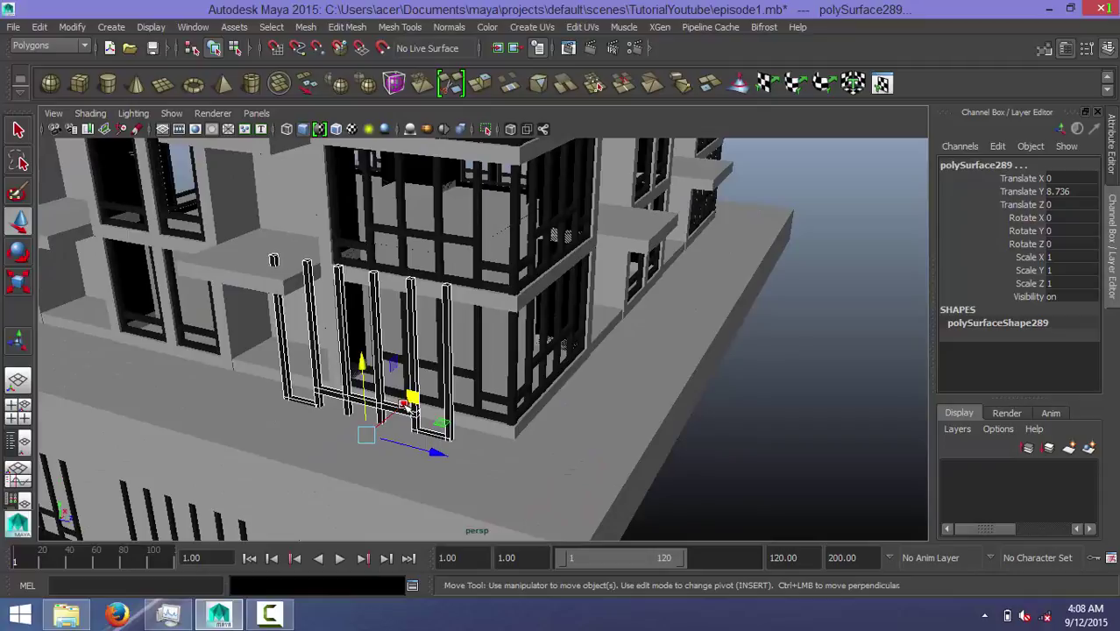
mouse_move(406, 407)
mouse_down()
mouse_move(352, 449)
mouse_move(300, 395)
mouse_move(302, 379)
mouse_up()
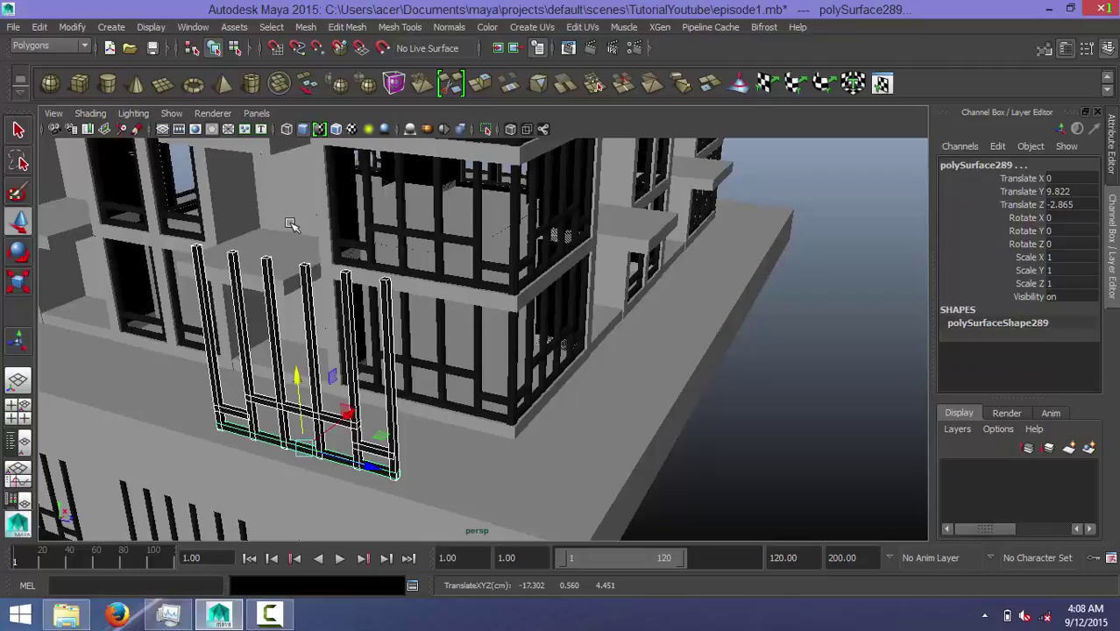
Step: Combine the fence pieces into polySurface280 and centre its pivot
click(305, 27)
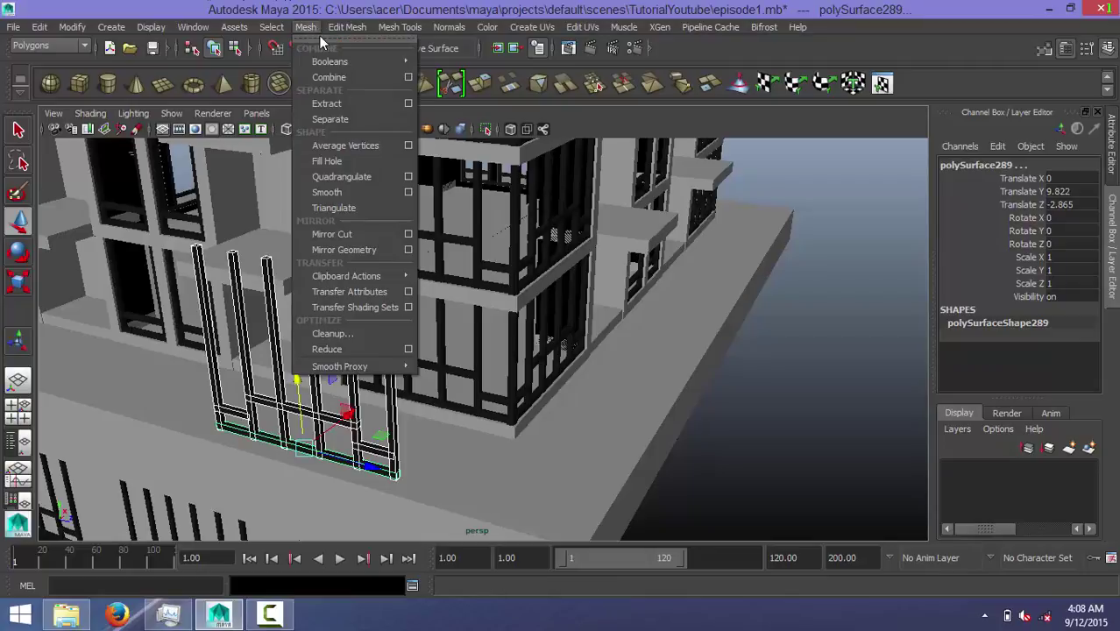
click(348, 78)
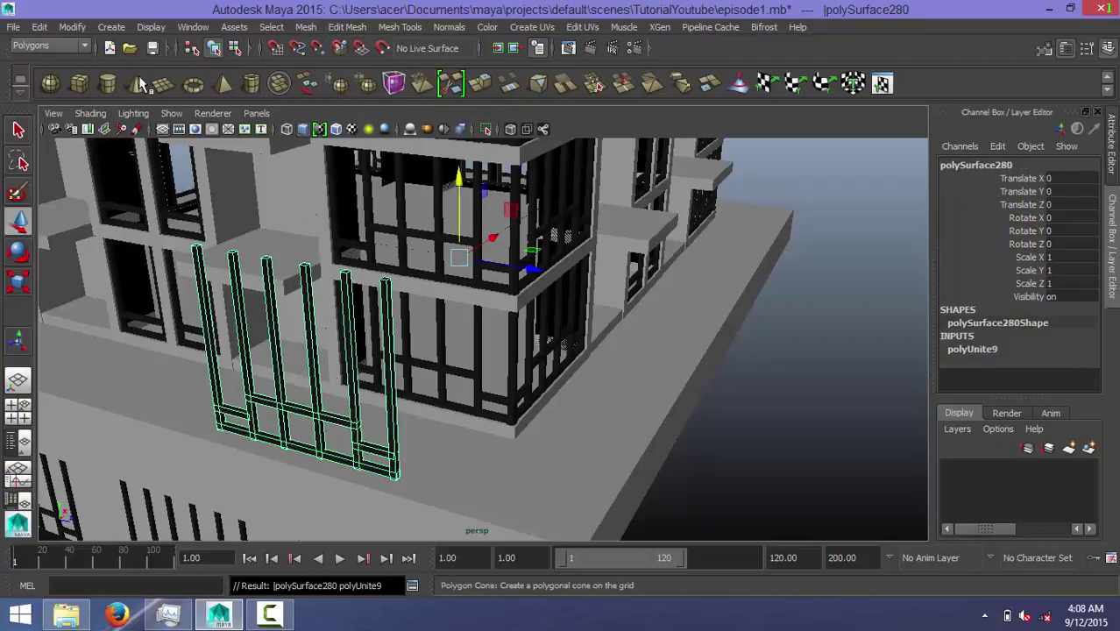
click(116, 27)
mouse_move(72, 28)
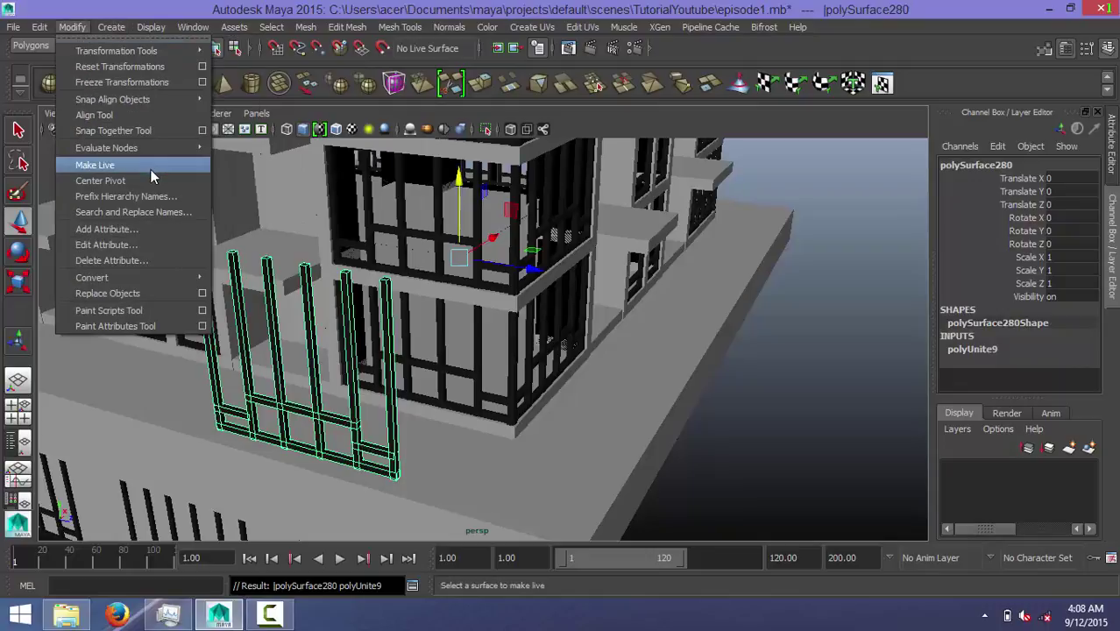
click(136, 179)
mouse_move(359, 358)
alt+mouse_down()
mouse_move(440, 352)
mouse_move(482, 369)
alt+mouse_up()
scroll(440, 352, down, 5)
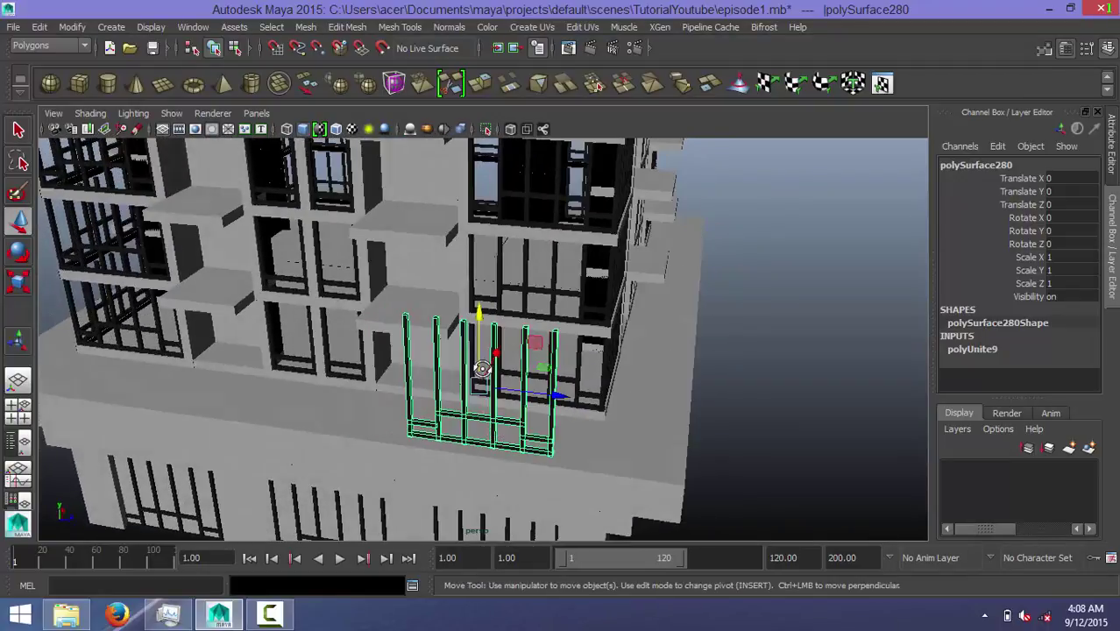
Step: Set the fence's Rotate X to -180 in the Channel Box
key(e)
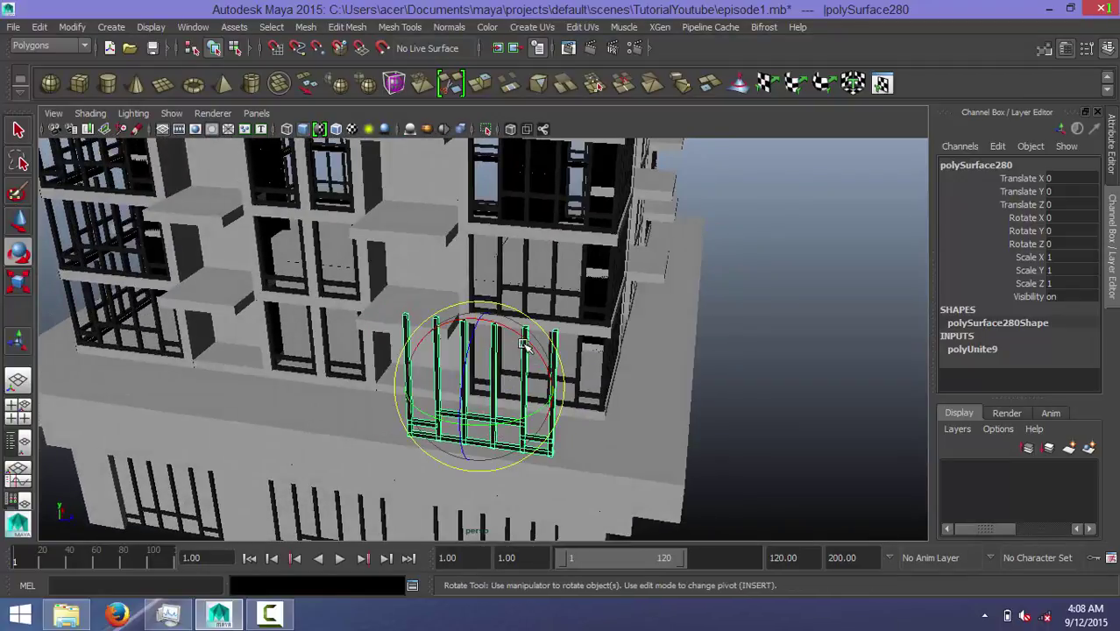
mouse_move(524, 345)
mouse_down()
mouse_move(404, 386)
mouse_move(424, 403)
mouse_move(387, 399)
mouse_up()
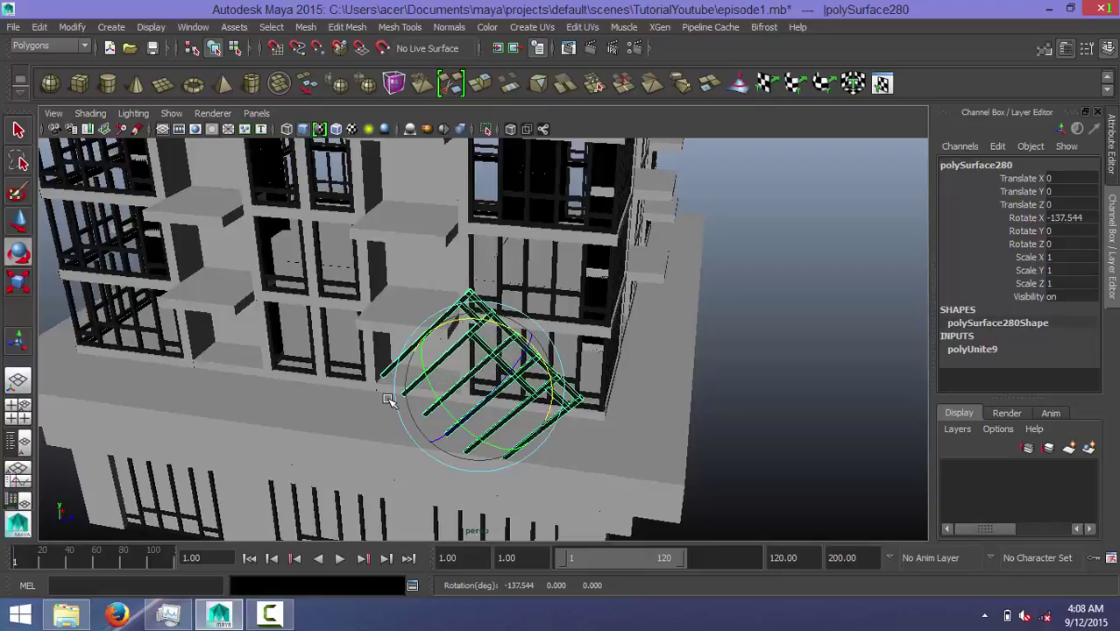
double_click(1083, 218)
key(BackSpace)
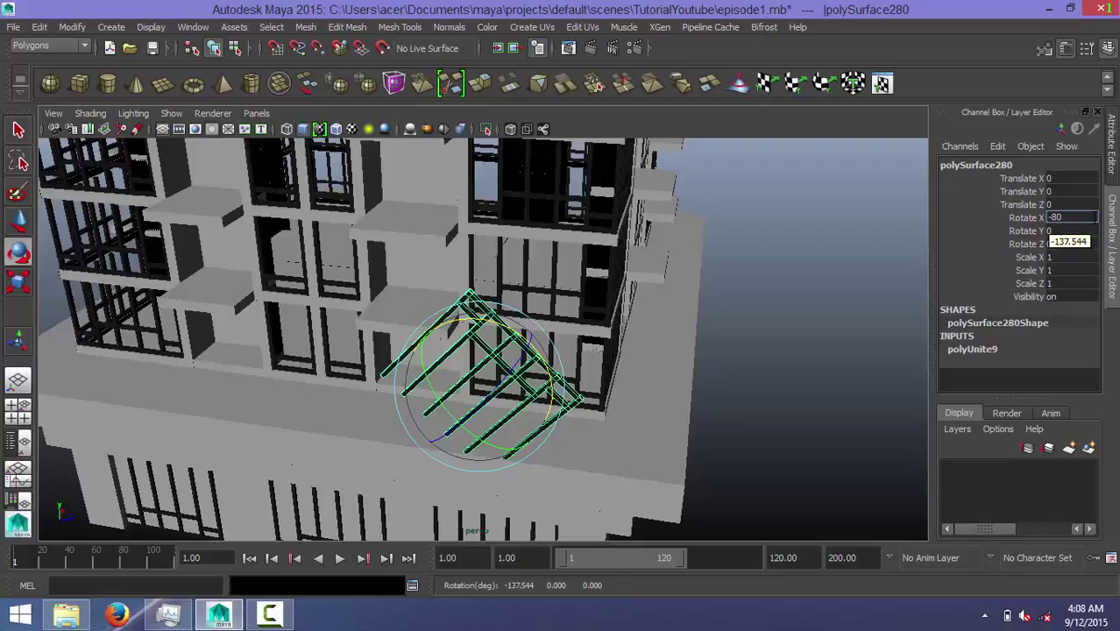
key(Return)
double_click(1066, 218)
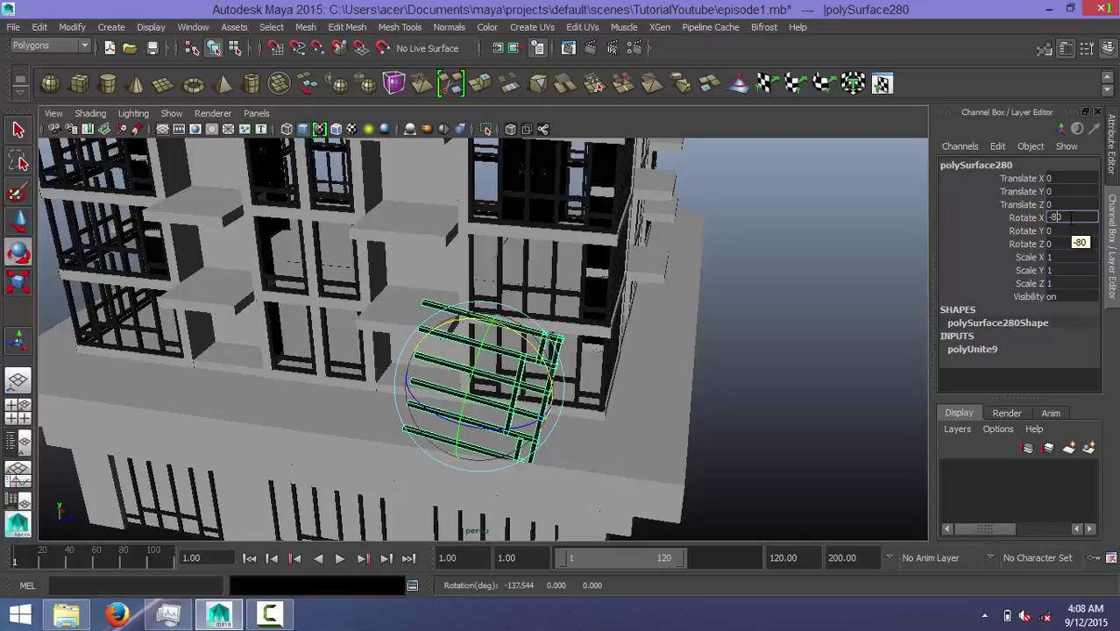
text(-180)
key(Return)
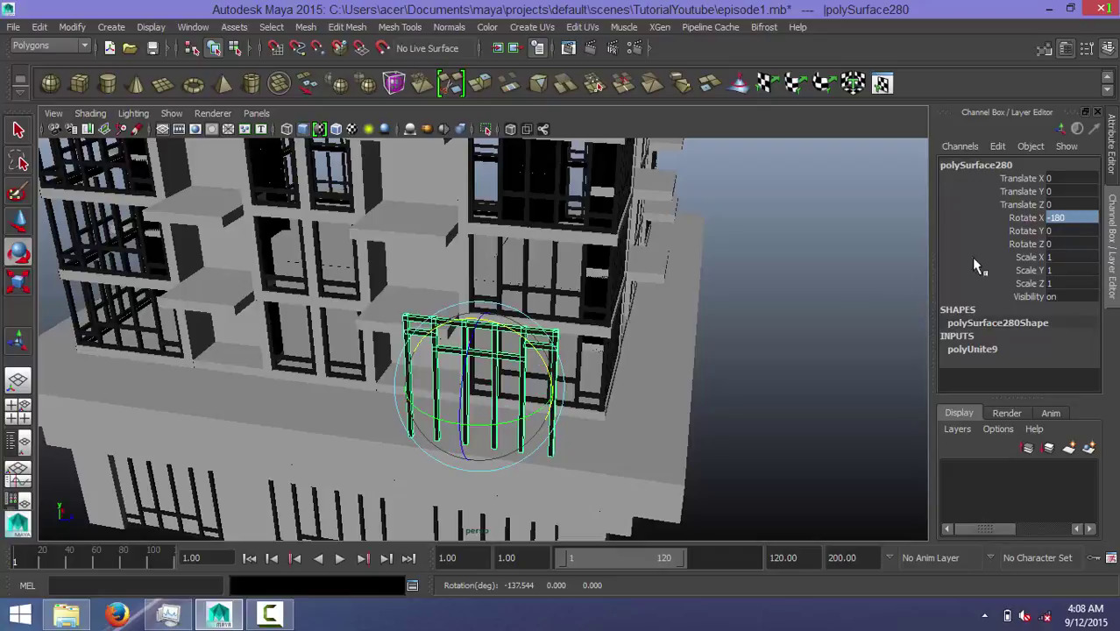
Step: Switch to the four-view viewport layout
mouse_move(596, 382)
alt+mouse_down()
mouse_move(592, 393)
mouse_move(480, 407)
mouse_move(513, 360)
mouse_move(469, 333)
alt+mouse_up()
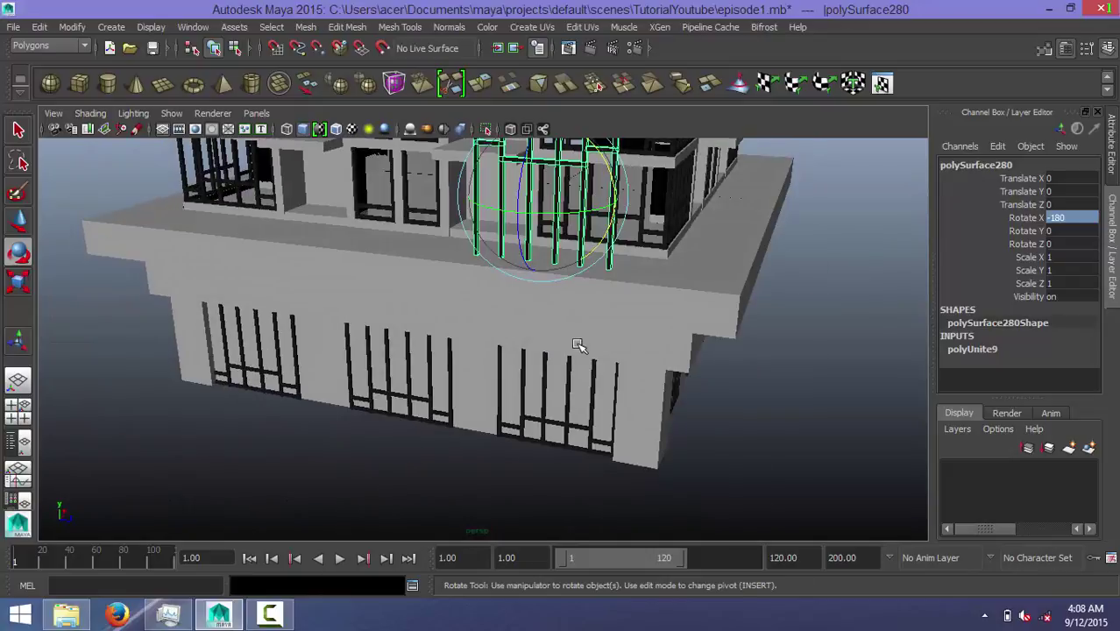
key(space)
scroll(609, 451, down, 3)
Step: Maximize the top view and pan across the building
scroll(657, 438, down, 3)
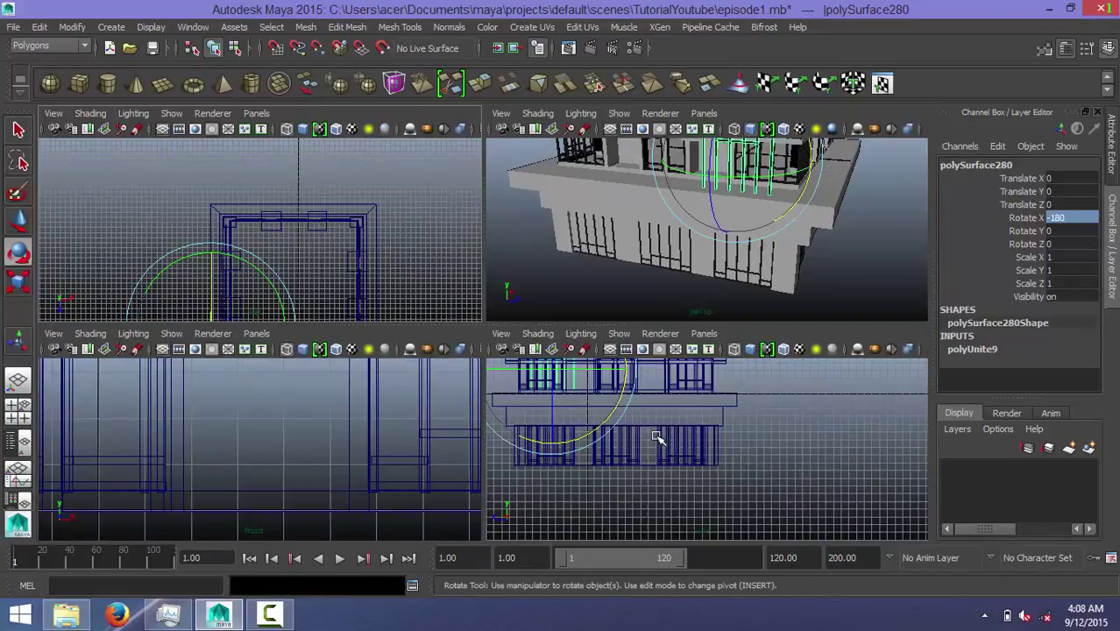
scroll(283, 453, down, 3)
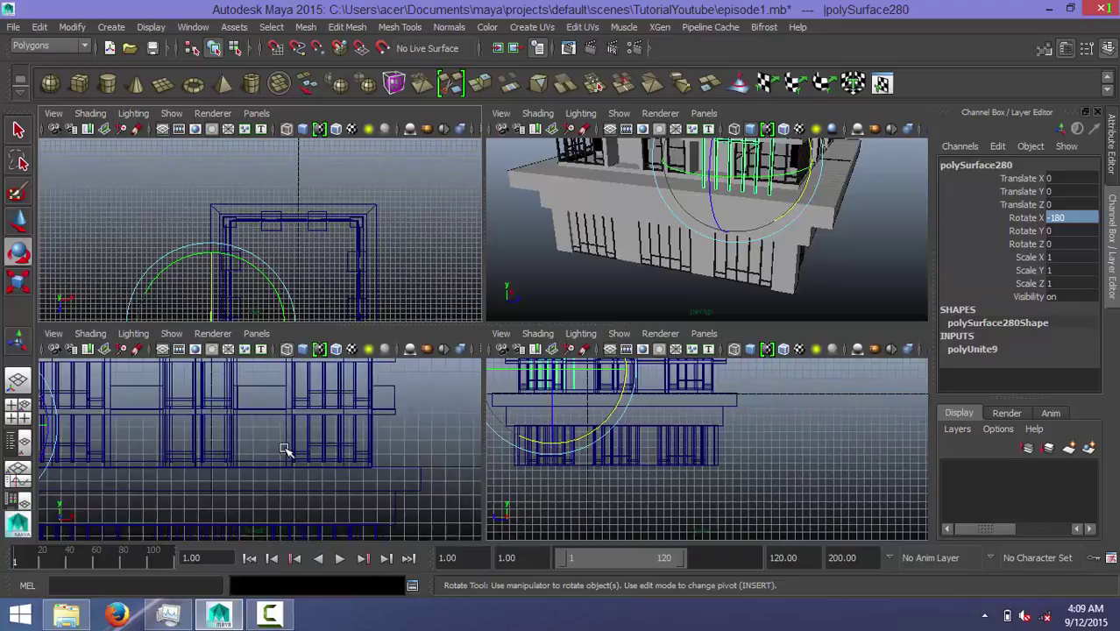
scroll(254, 447, down, 3)
scroll(256, 261, up, 2)
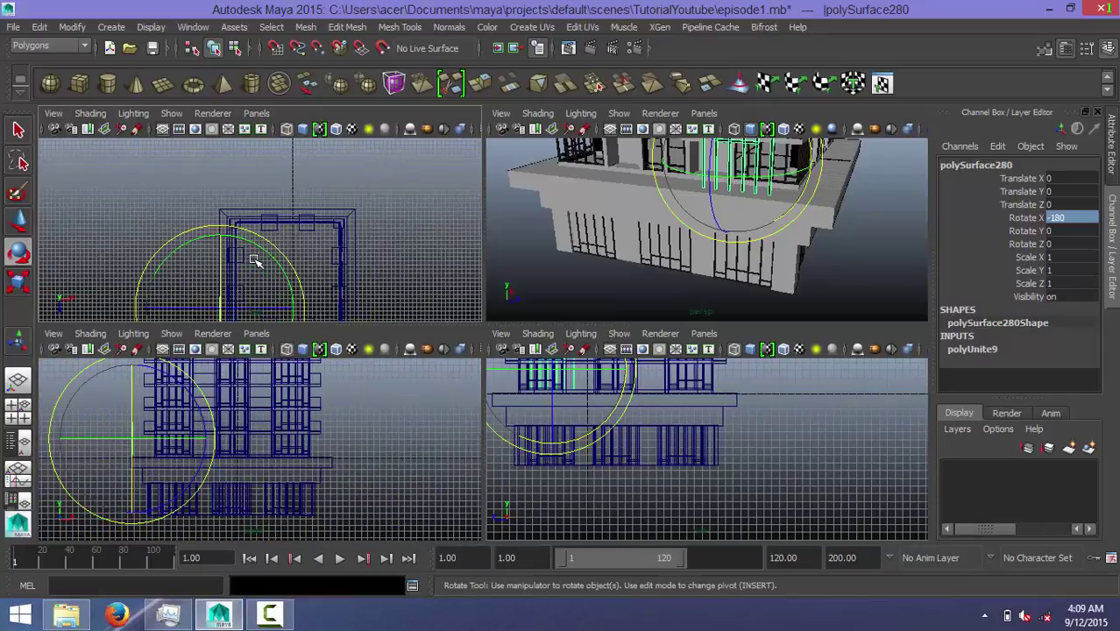
key(space)
scroll(490, 335, up, 3)
scroll(442, 305, up, 2)
mouse_move(442, 305)
alt+middle_down()
mouse_move(431, 242)
mouse_move(430, 275)
mouse_move(395, 240)
mouse_move(474, 290)
alt+middle_up()
Step: Slide the fence along X to Translate X 0.042 in the top view
key(w)
scroll(423, 253, up, 1)
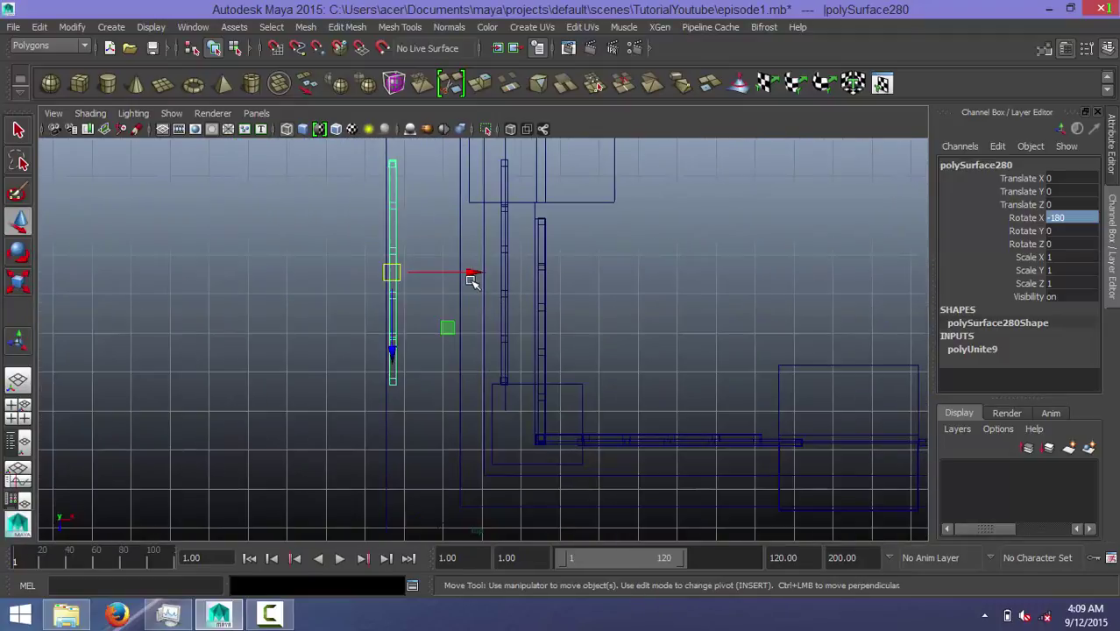
click(474, 278)
key(ctrl+s)
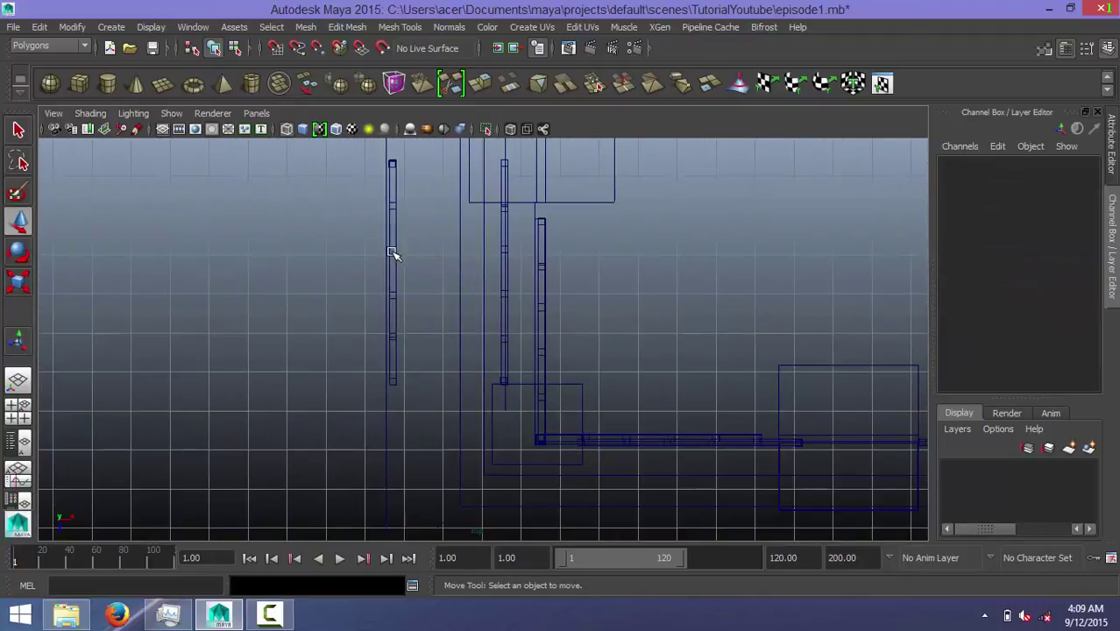
click(394, 254)
mouse_move(472, 273)
mouse_down()
mouse_move(483, 272)
mouse_move(471, 273)
mouse_up()
key(space)
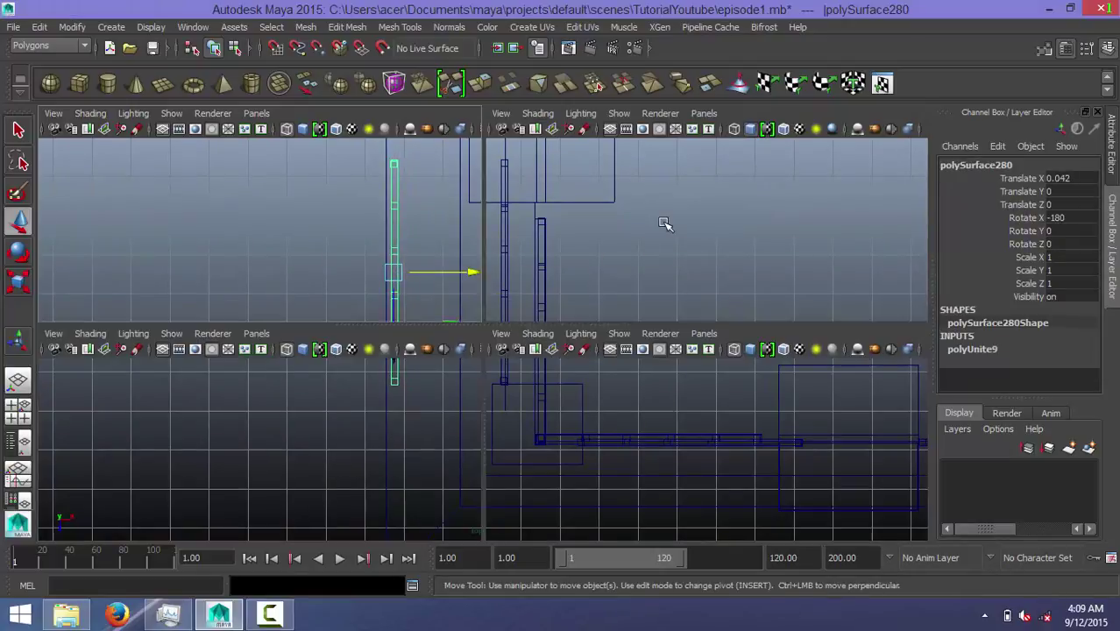
Step: Maximize the front view and zoom in on the fence
key(space)
mouse_move(565, 326)
alt+mouse_down()
mouse_move(473, 335)
mouse_move(551, 323)
alt+mouse_up()
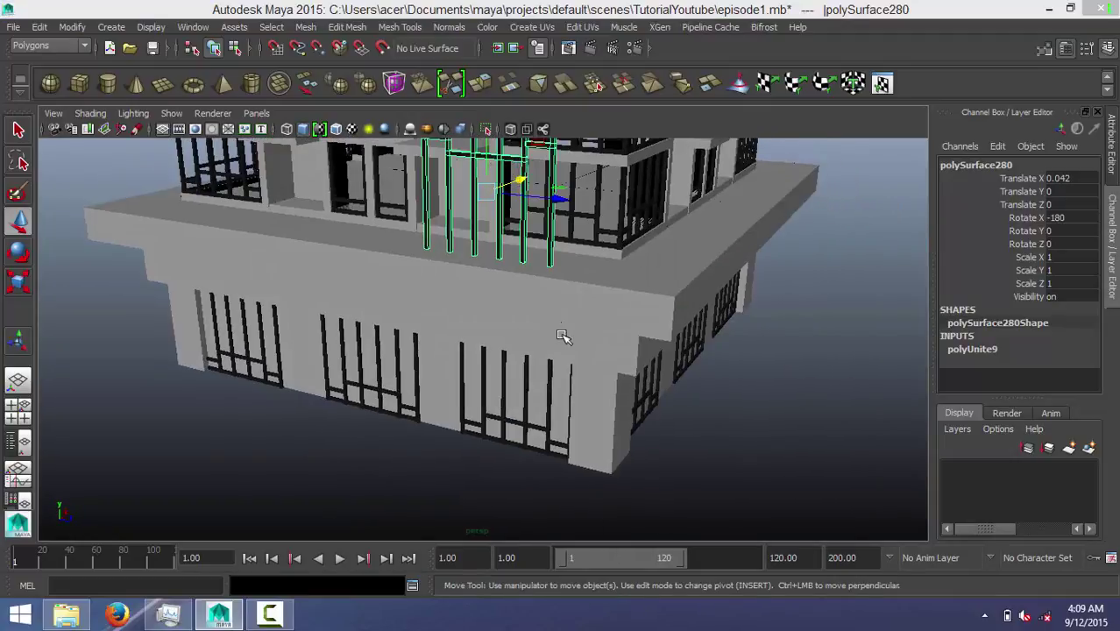
key(space)
key(space)
scroll(385, 253, down, 3)
scroll(563, 370, up, 3)
scroll(555, 362, up, 2)
scroll(525, 375, up, 3)
scroll(543, 263, up, 2)
scroll(534, 289, up, 2)
scroll(525, 304, up, 2)
scroll(519, 307, up, 1)
Step: Shorten the fence posts by moving the bottom row of vertices up
scroll(518, 317, up, 2)
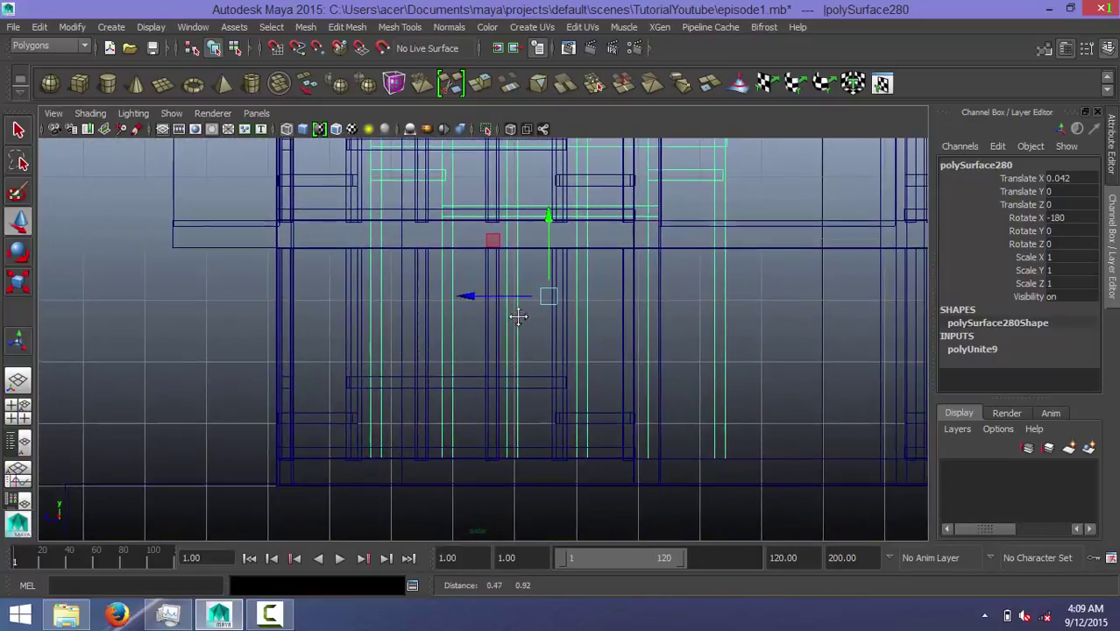
right_drag(517, 224, 462, 230)
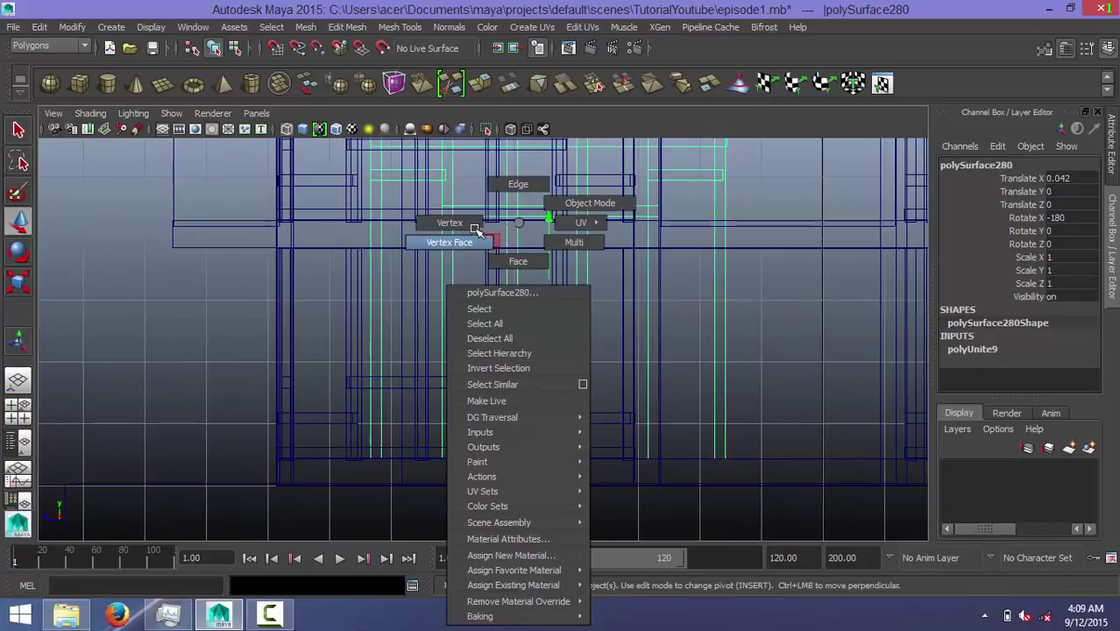
drag(323, 388, 882, 491)
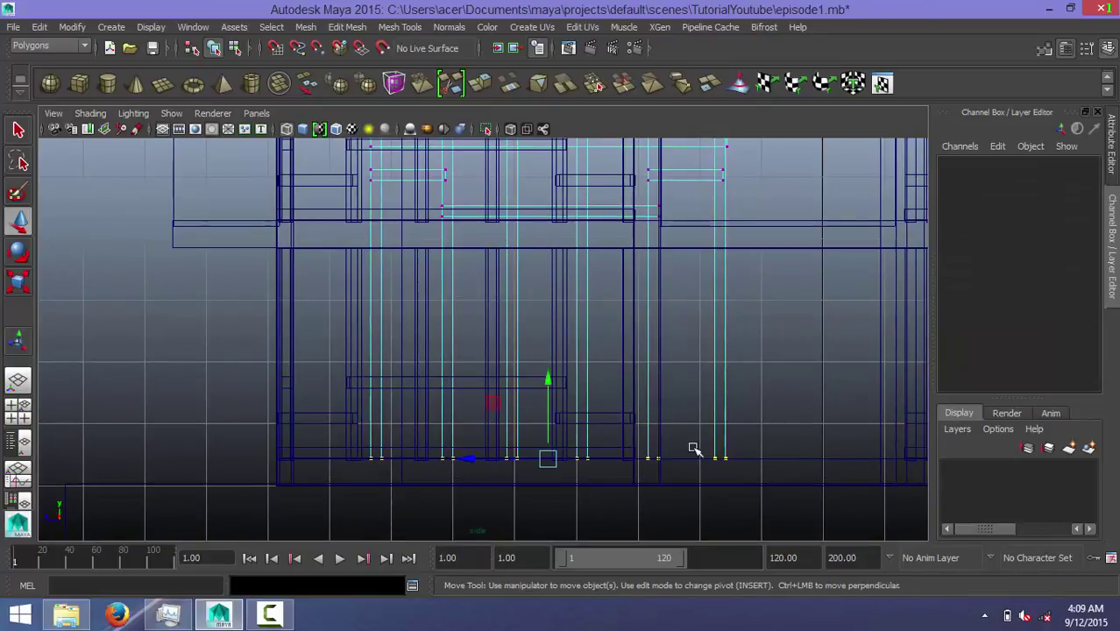
drag(549, 380, 546, 230)
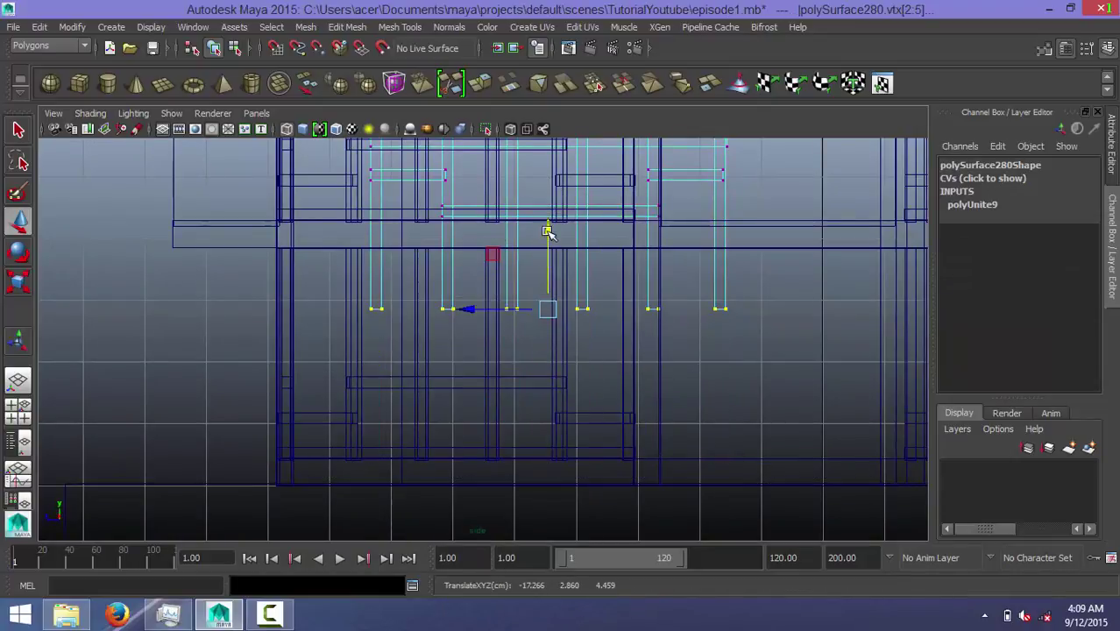
alt+middle_drag(616, 227, 600, 306)
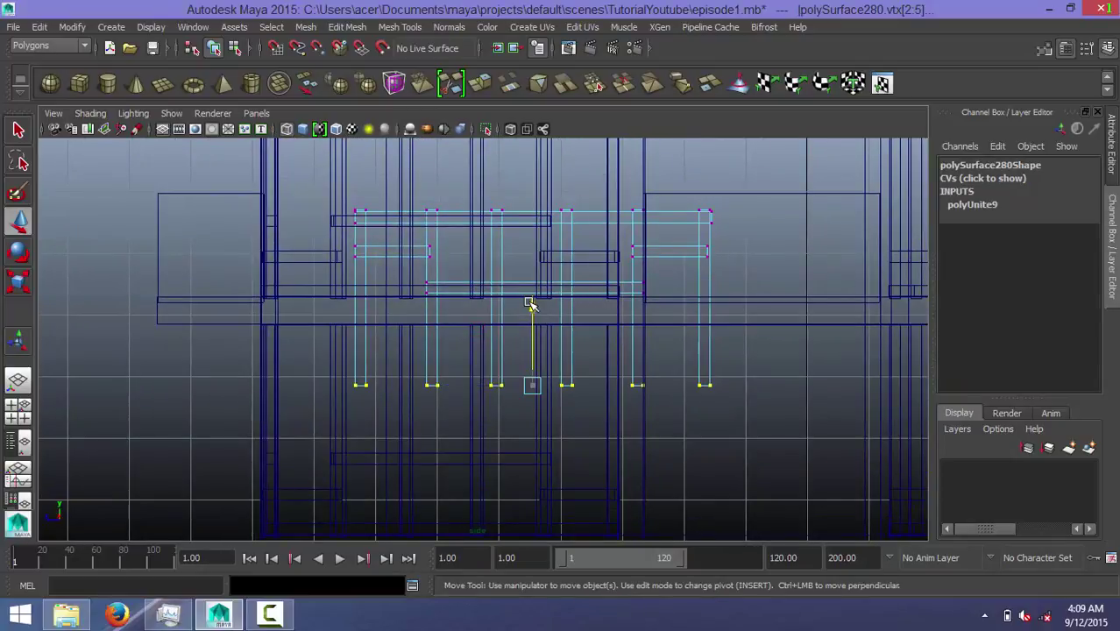
drag(530, 302, 538, 318)
Step: Lower the whole fence to Translate Y -2.613 and return to four views
right_drag(570, 221, 601, 210)
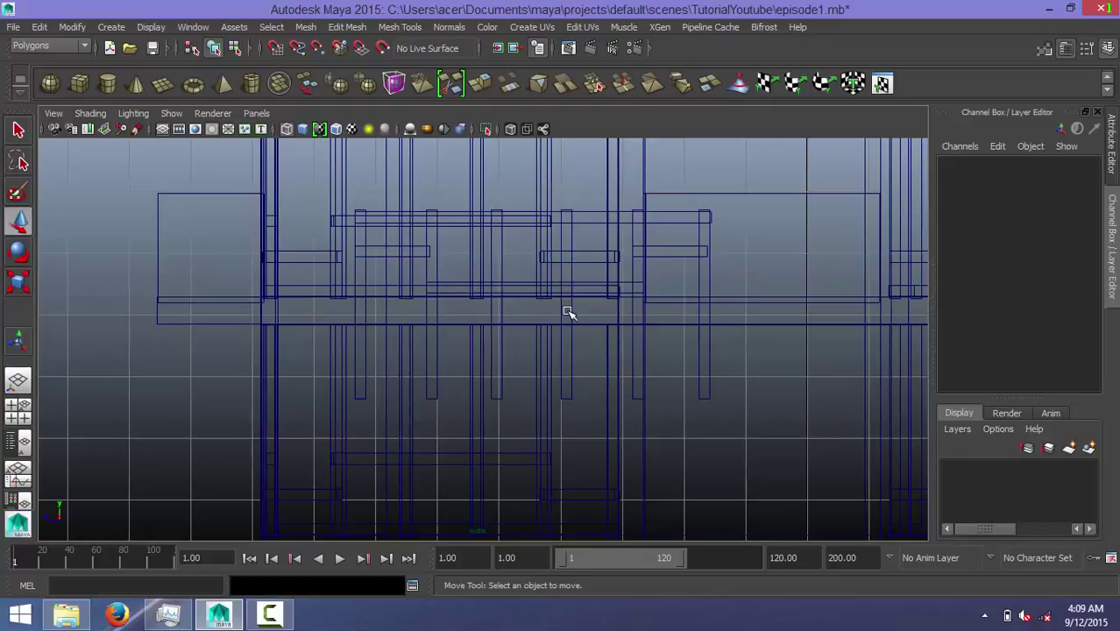
click(568, 312)
mouse_move(531, 290)
mouse_down()
mouse_move(548, 363)
mouse_move(590, 373)
mouse_up()
alt+middle_drag(590, 372, 589, 219)
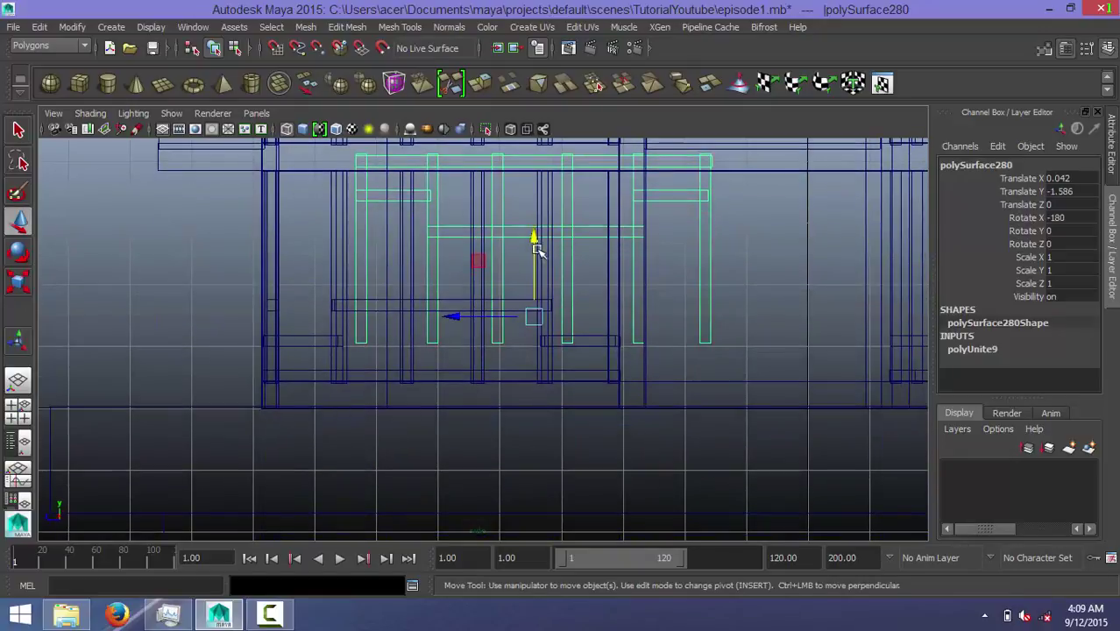
drag(531, 234, 553, 301)
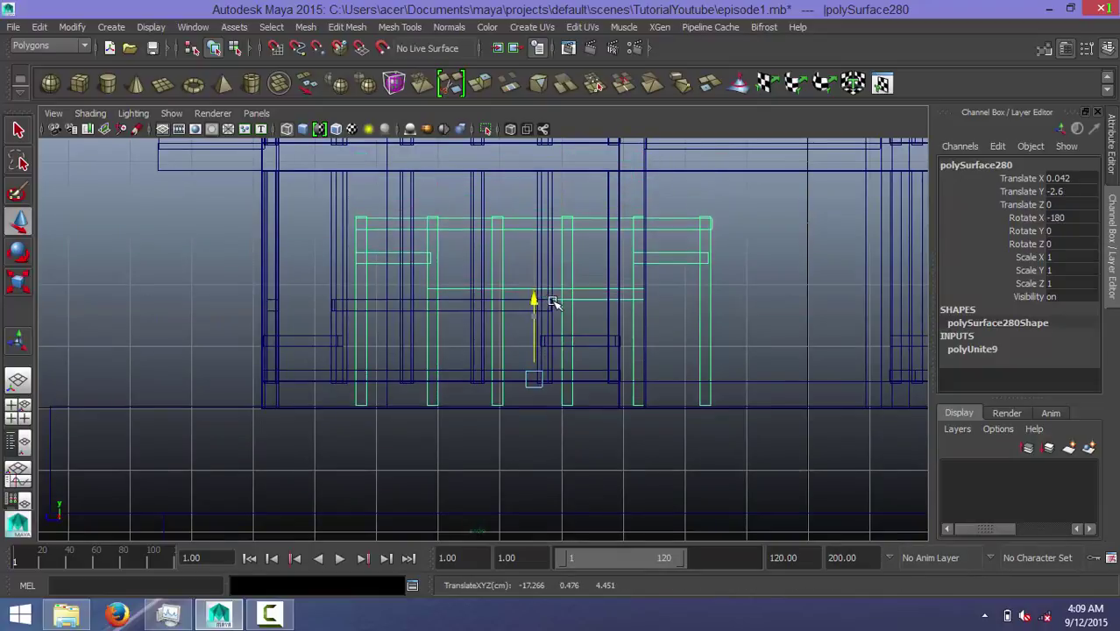
key(space)
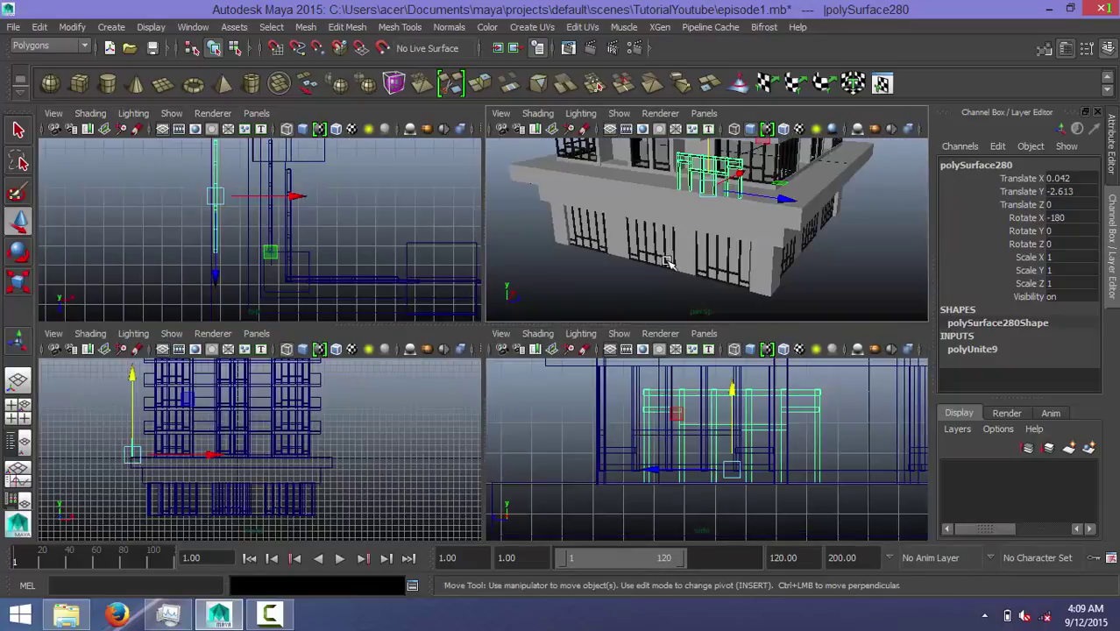
Step: Maximize the perspective view and zoom in on the fence
key(space)
mouse_move(580, 308)
alt+mouse_down()
mouse_move(630, 303)
mouse_move(554, 282)
mouse_move(751, 373)
alt+mouse_up()
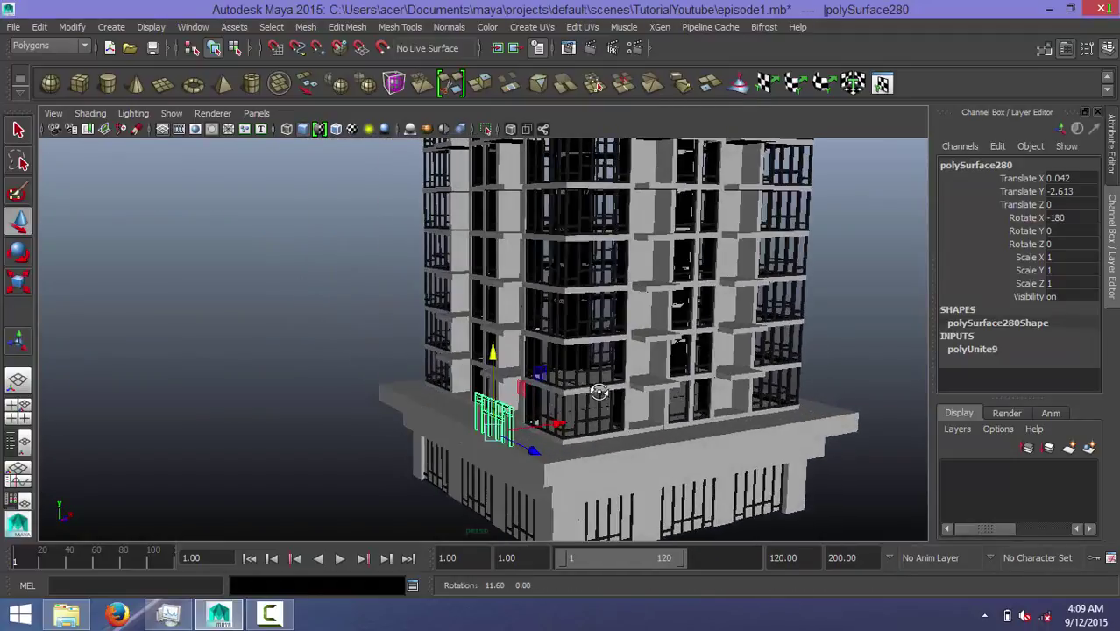
scroll(751, 374, up, 3)
scroll(640, 369, up, 2)
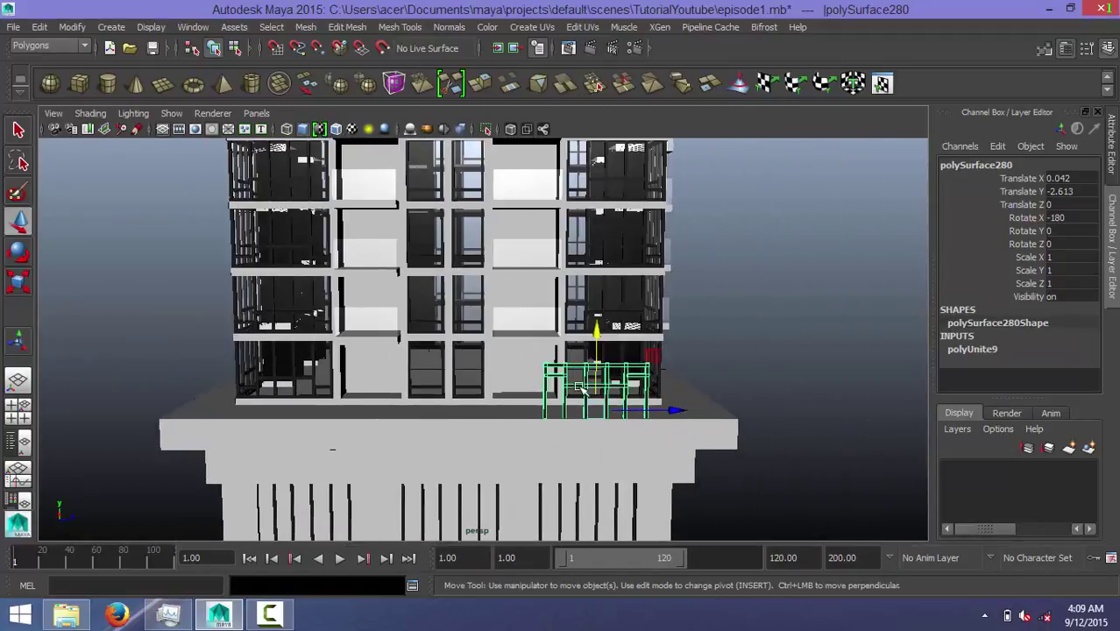
alt+middle_drag(599, 350, 565, 373)
scroll(567, 374, up, 2)
alt+middle_drag(490, 325, 461, 356)
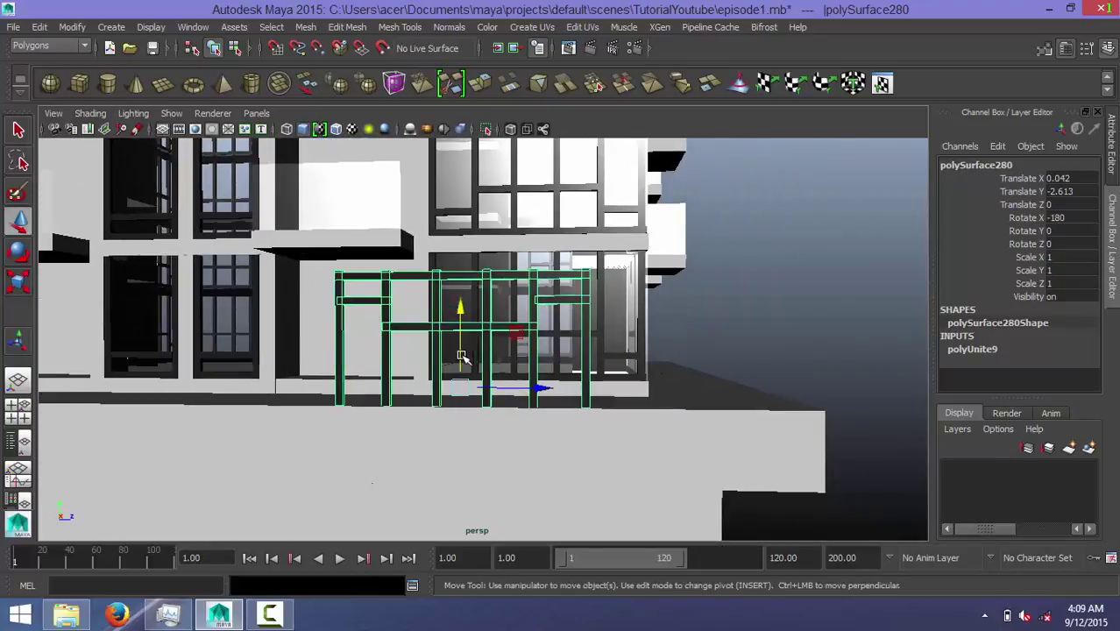
alt+drag(502, 332, 509, 354)
Step: Raise the railing's bottom vertices slightly along Y
right_drag(513, 373, 438, 224)
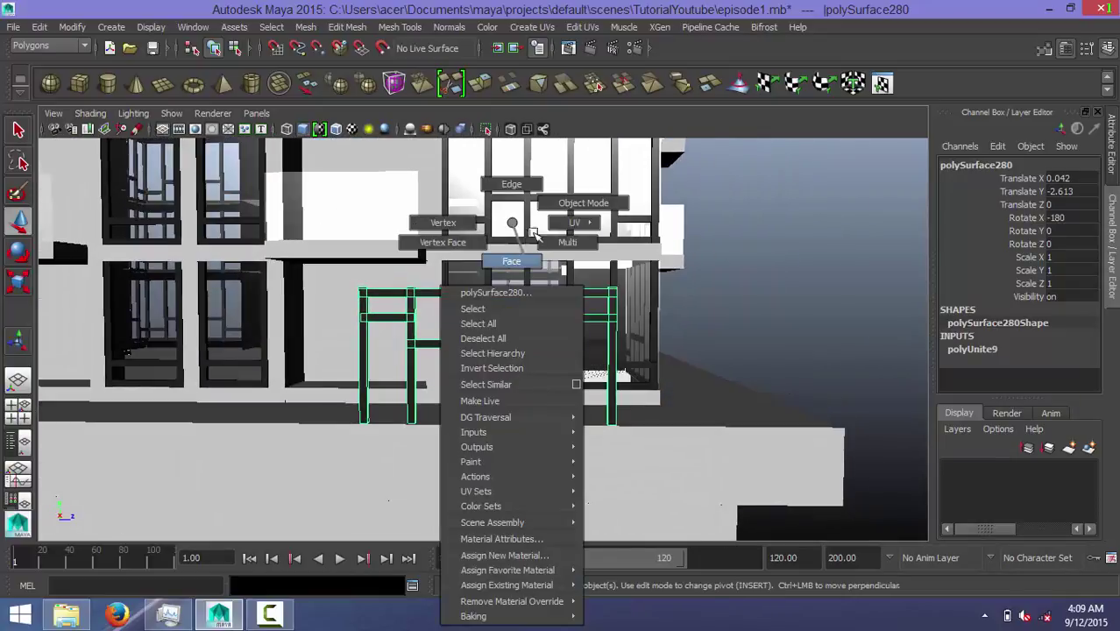
drag(312, 381, 632, 468)
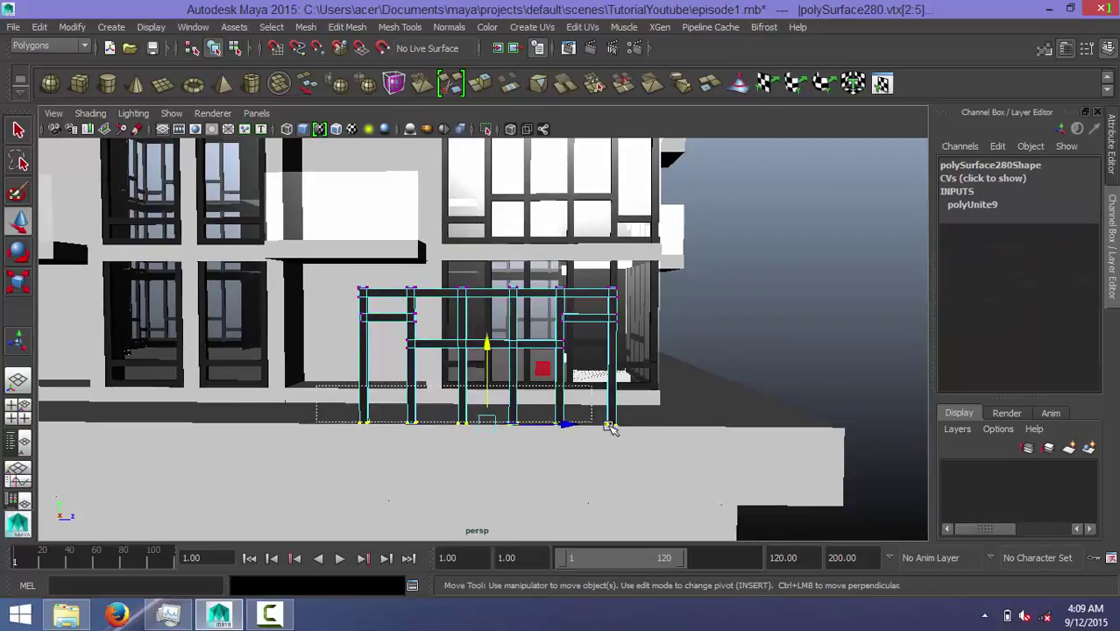
click(486, 344)
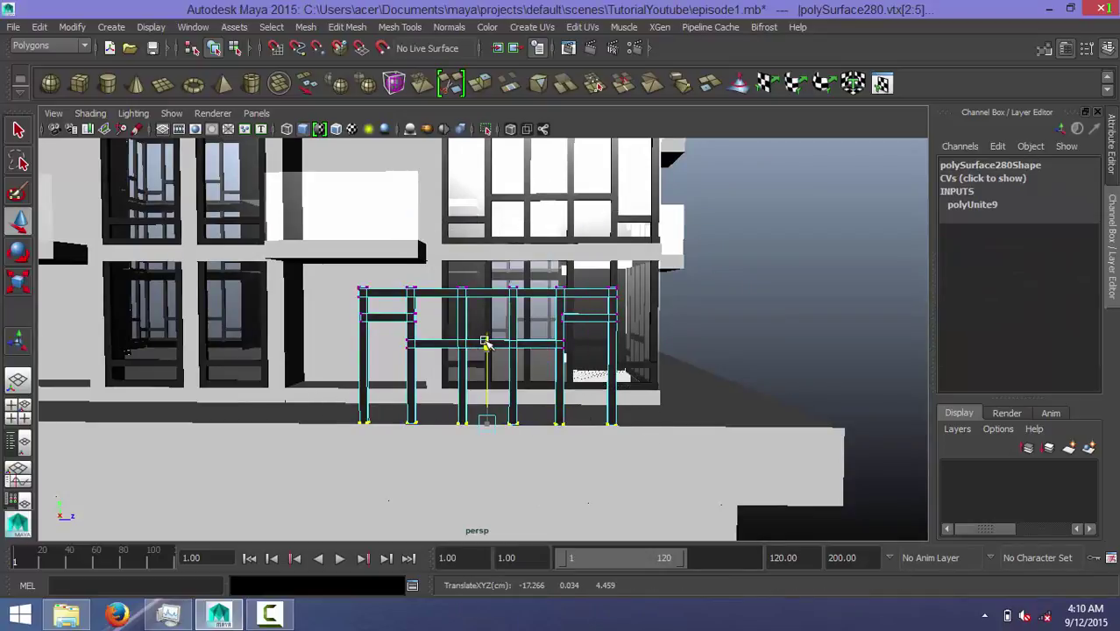
drag(486, 344, 487, 313)
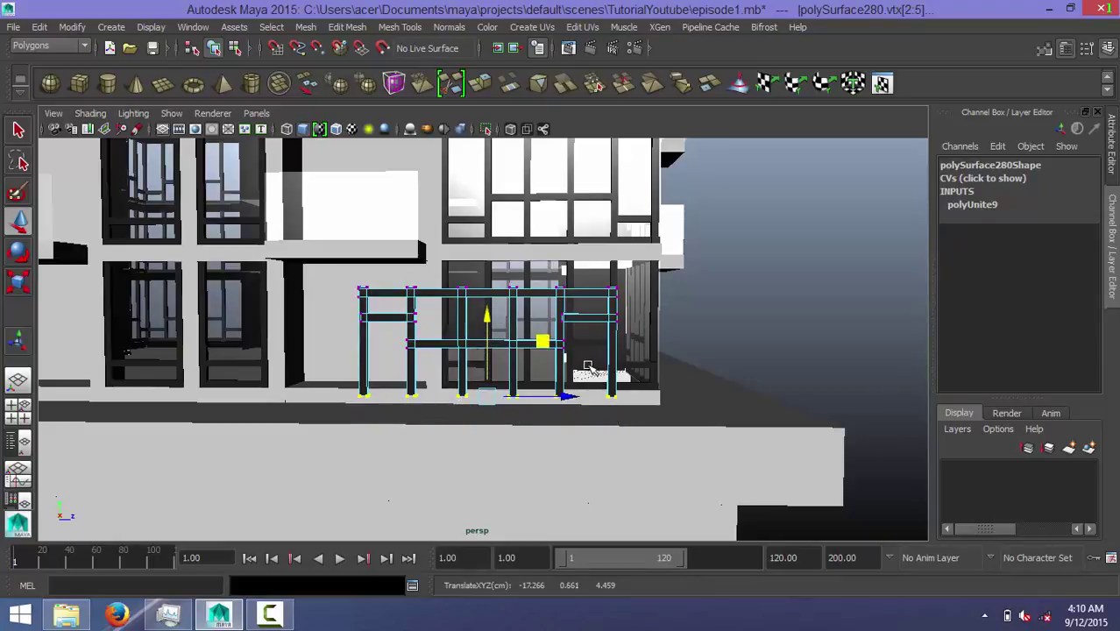
Step: Lower the whole railing to Translate Y -3.237 onto the podium deck
alt+drag(587, 366, 523, 379)
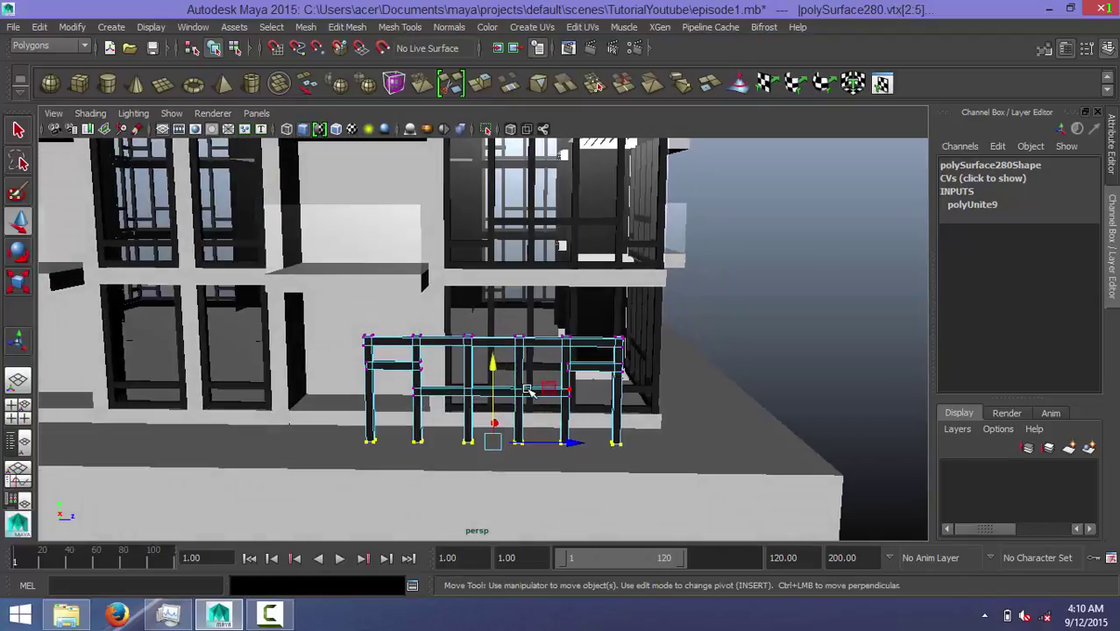
right_drag(529, 392, 589, 211)
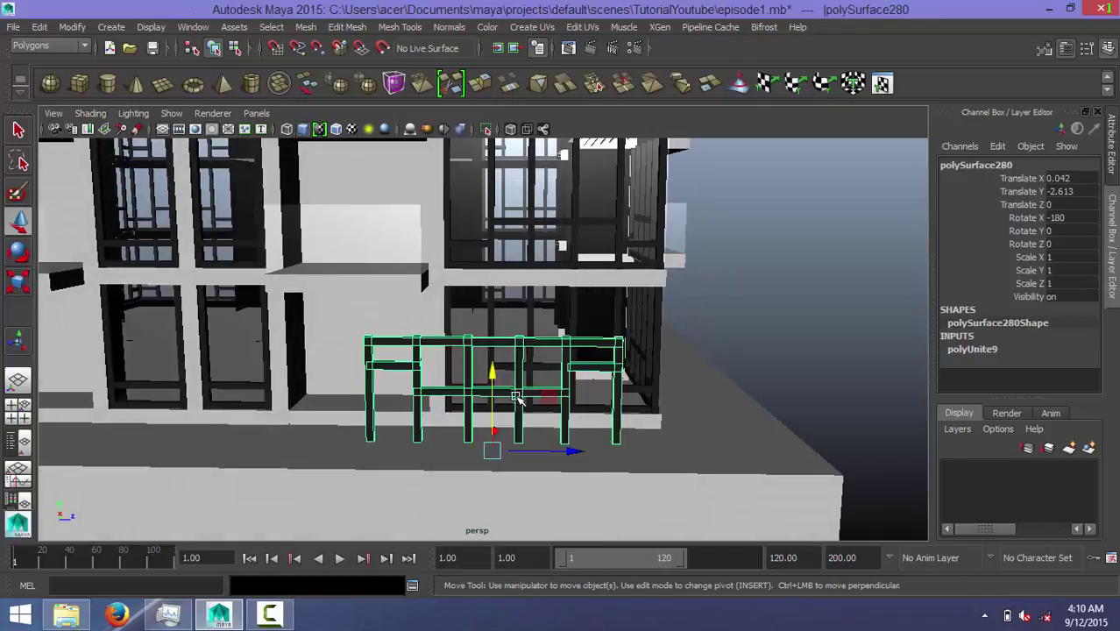
drag(495, 375, 500, 409)
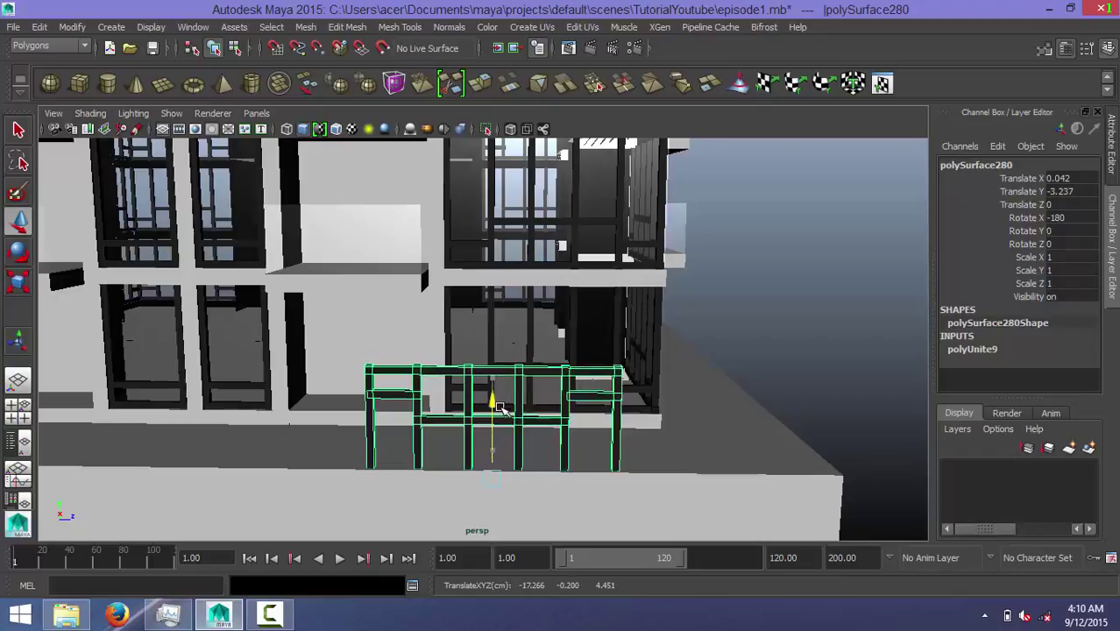
Step: Move the railing to the podium corner at Translate X 0.529, Y -3.351, Z 4.582
scroll(500, 408, down, 5)
mouse_move(501, 408)
alt+mouse_down()
mouse_move(556, 424)
mouse_move(515, 443)
mouse_move(622, 458)
mouse_move(632, 473)
alt+mouse_up()
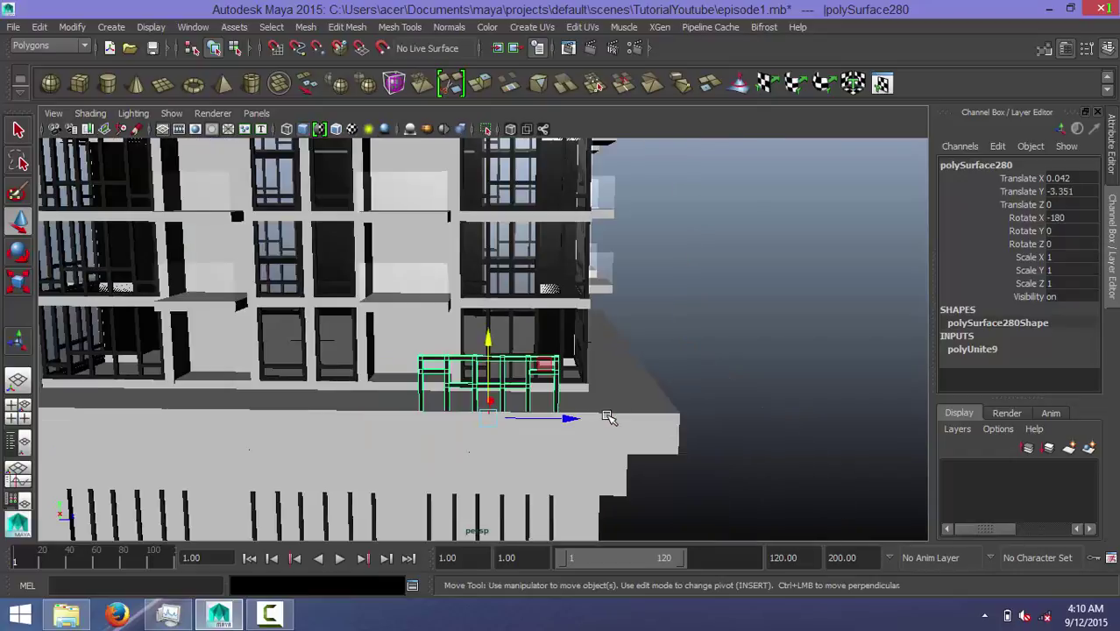
drag(556, 425, 565, 424)
mouse_move(625, 452)
mouse_down()
mouse_move(674, 476)
mouse_move(570, 460)
mouse_move(627, 448)
mouse_move(605, 471)
mouse_move(501, 467)
mouse_move(574, 425)
mouse_move(639, 415)
mouse_move(533, 368)
mouse_move(569, 400)
mouse_move(633, 410)
mouse_up()
scroll(632, 410, up, 2)
scroll(648, 403, up, 2)
scroll(675, 396, up, 1)
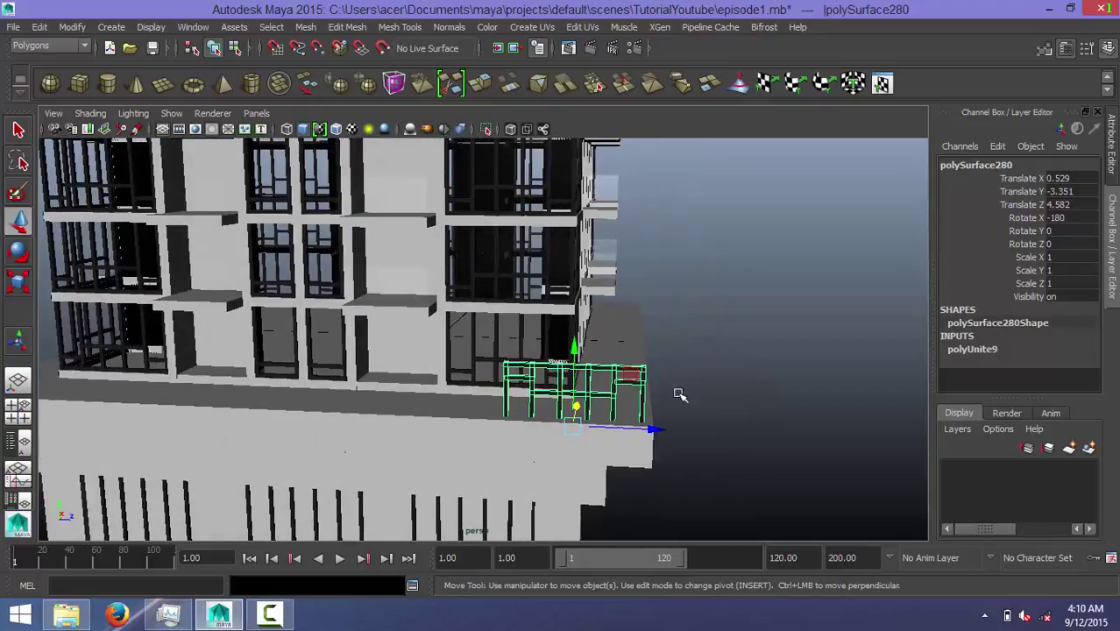
Step: Delete the railing's history and slide it along the ledge edge
key(ctrl+d)
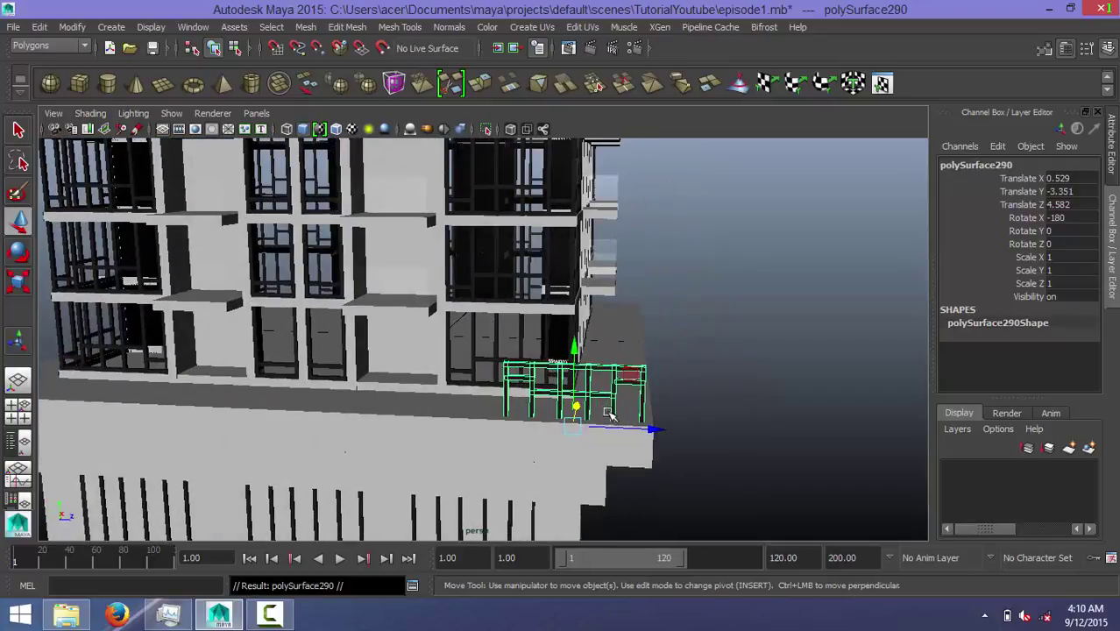
drag(646, 431, 504, 424)
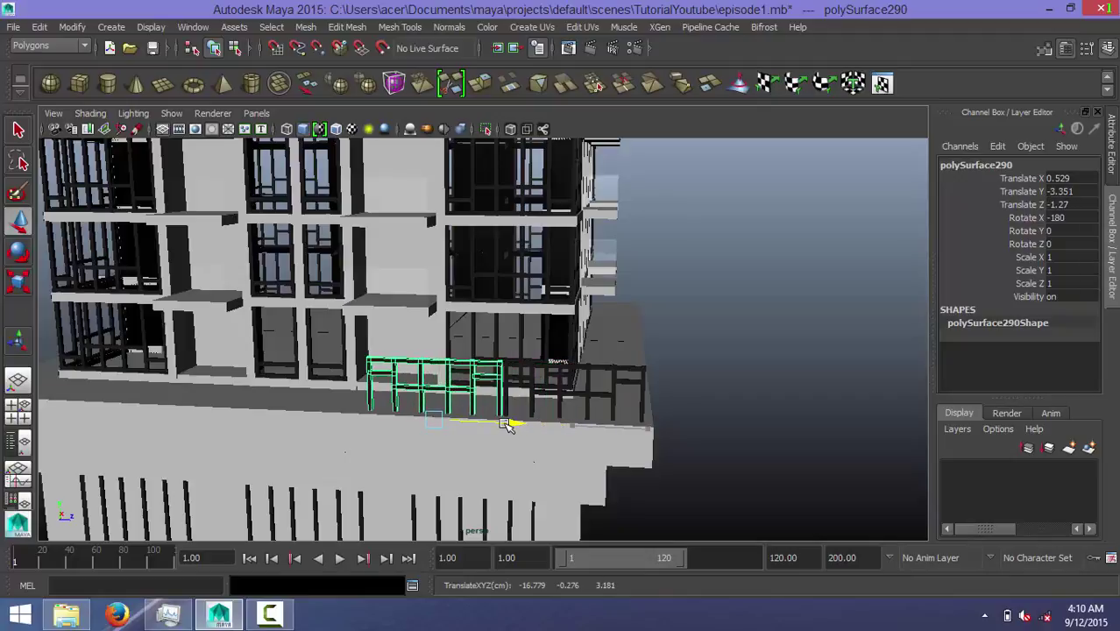
scroll(517, 398, up, 1)
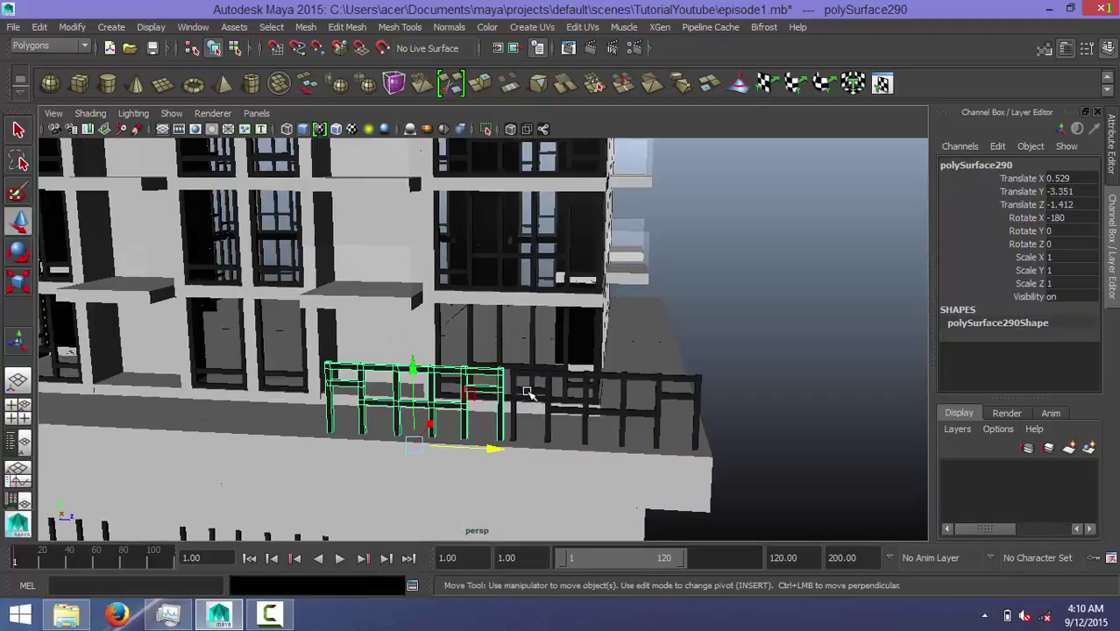
scroll(522, 399, up, 1)
scroll(520, 398, up, 1)
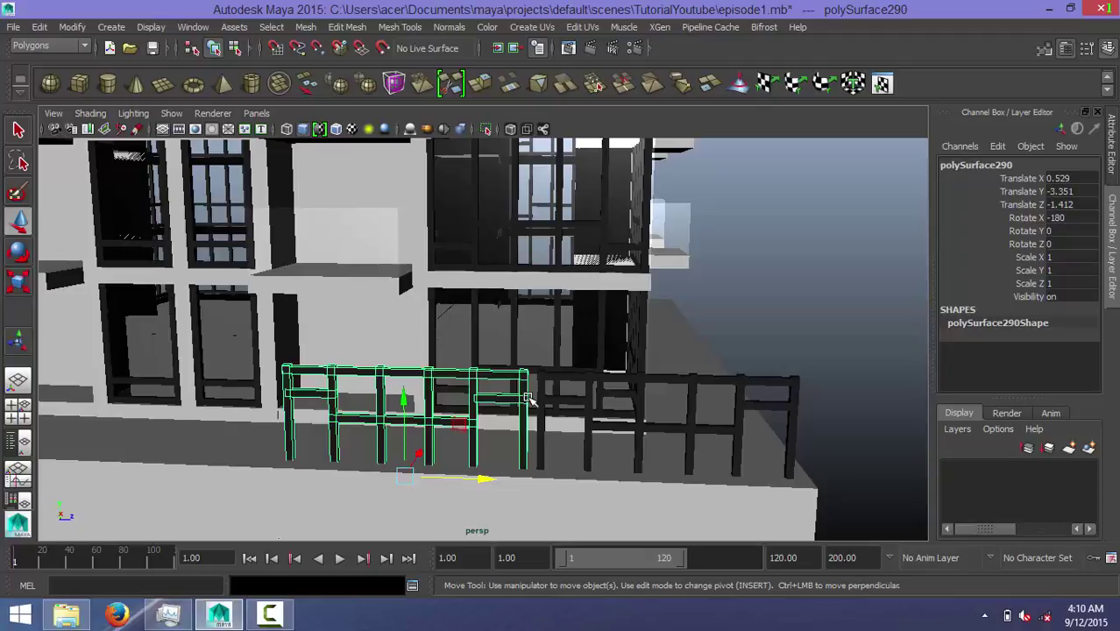
drag(482, 481, 498, 472)
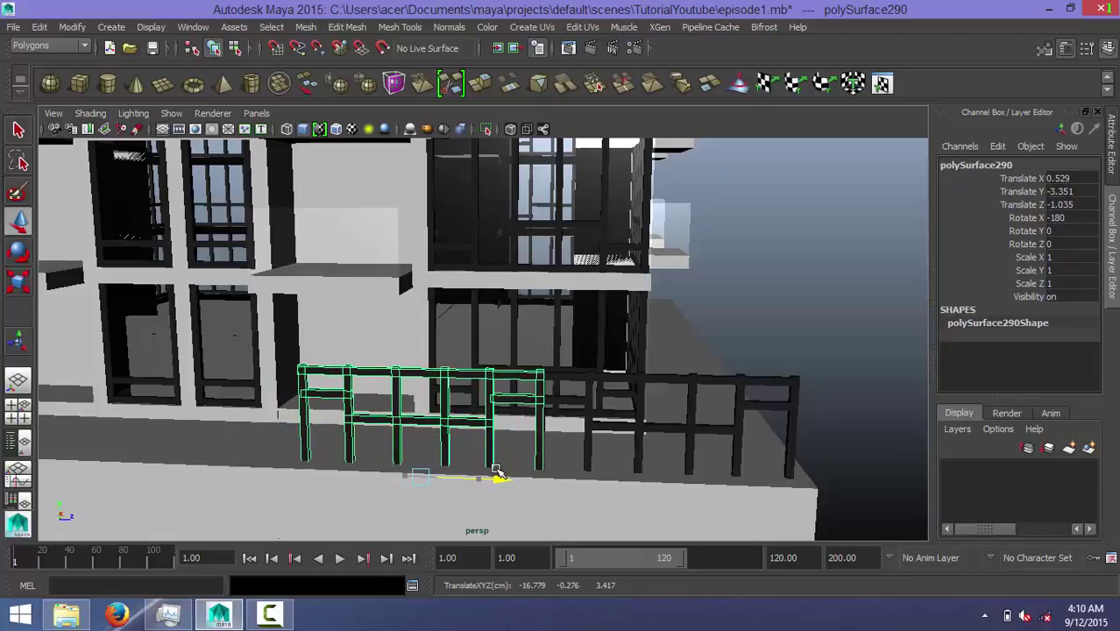
alt+drag(562, 400, 557, 408)
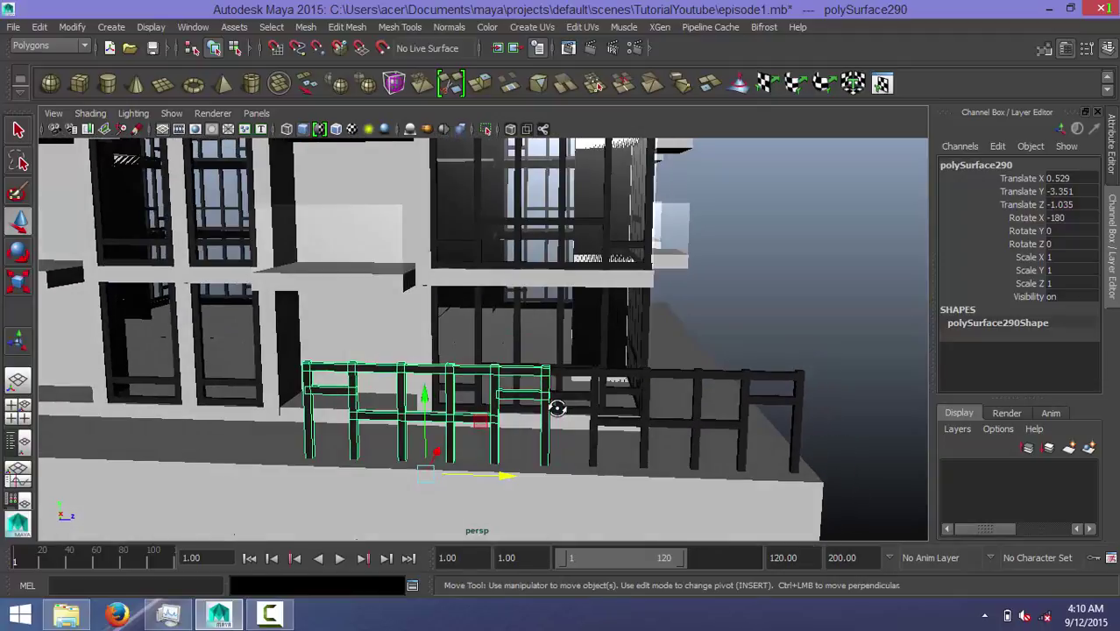
Step: Duplicate the railing with Shift+D into adjacent copies, undoing the extra one
key(shift+d)
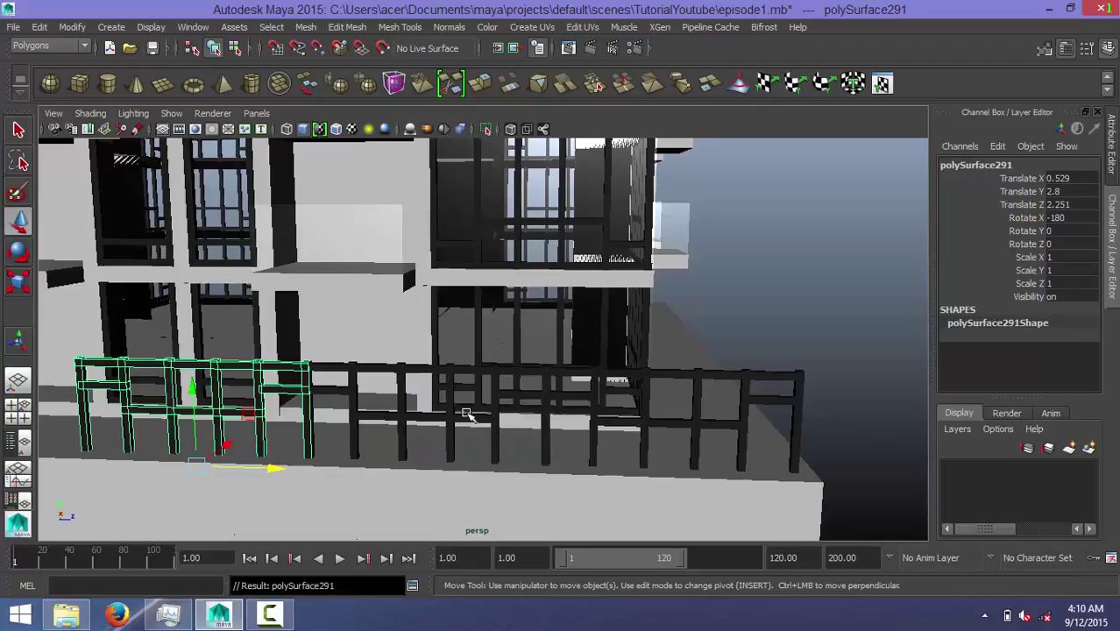
alt+drag(509, 362, 665, 368)
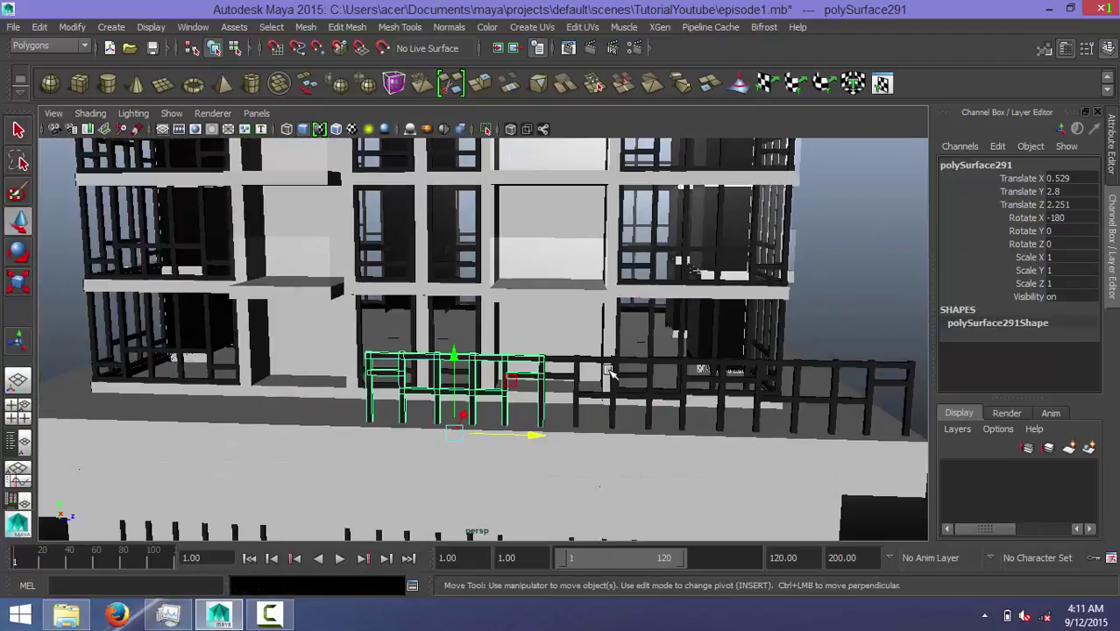
key(shift+d)
key(shift+d)
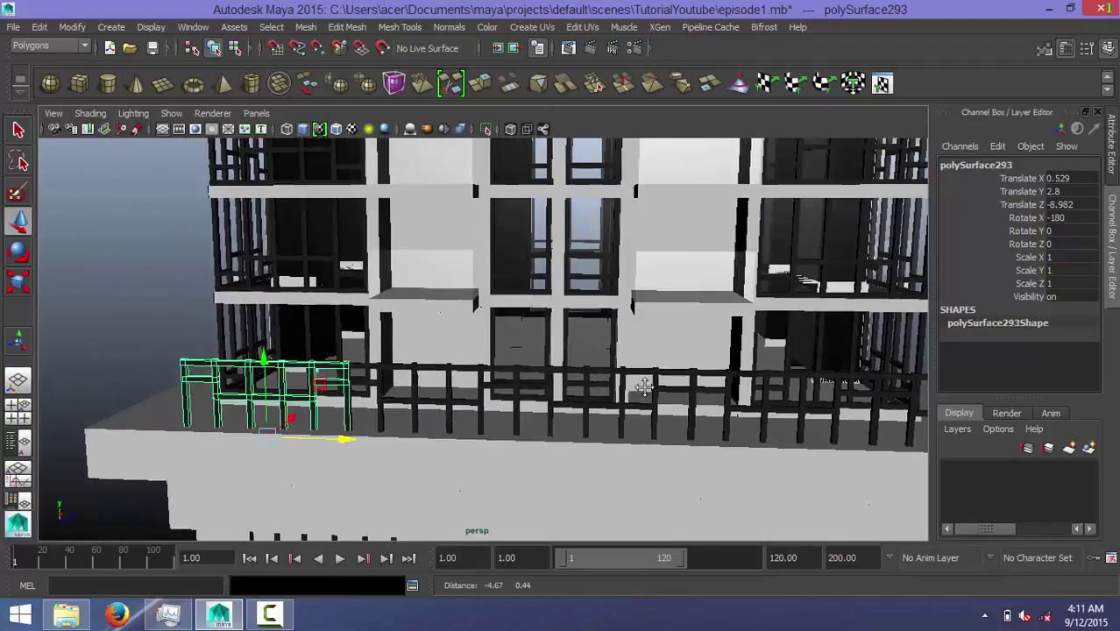
mouse_move(529, 375)
alt+mouse_down()
mouse_move(521, 365)
mouse_move(588, 362)
mouse_move(556, 373)
alt+mouse_up()
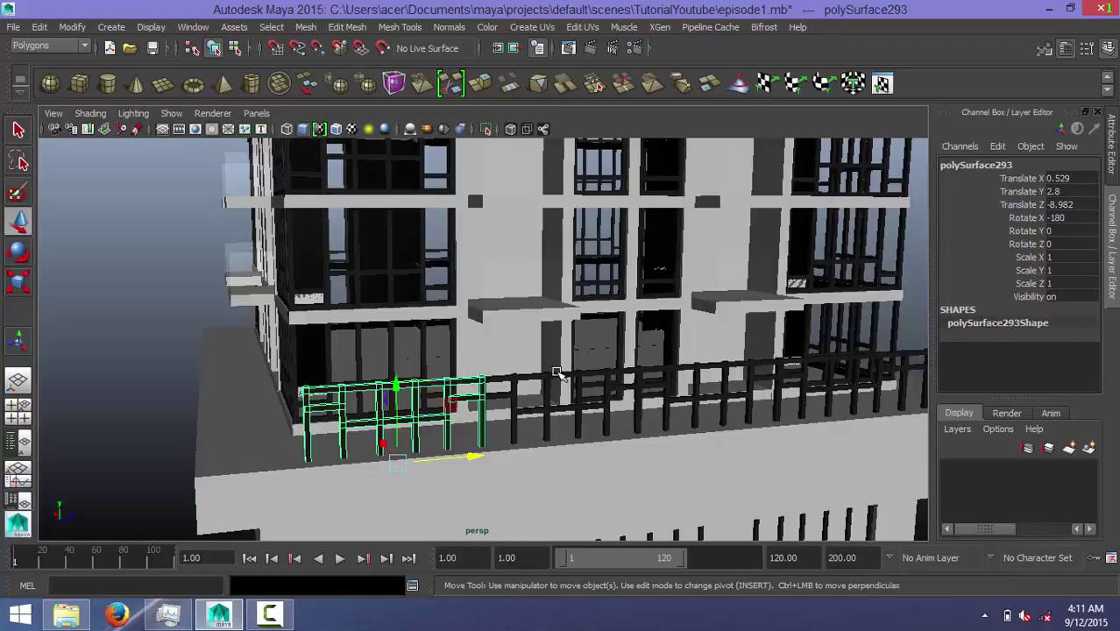
key(shift+d)
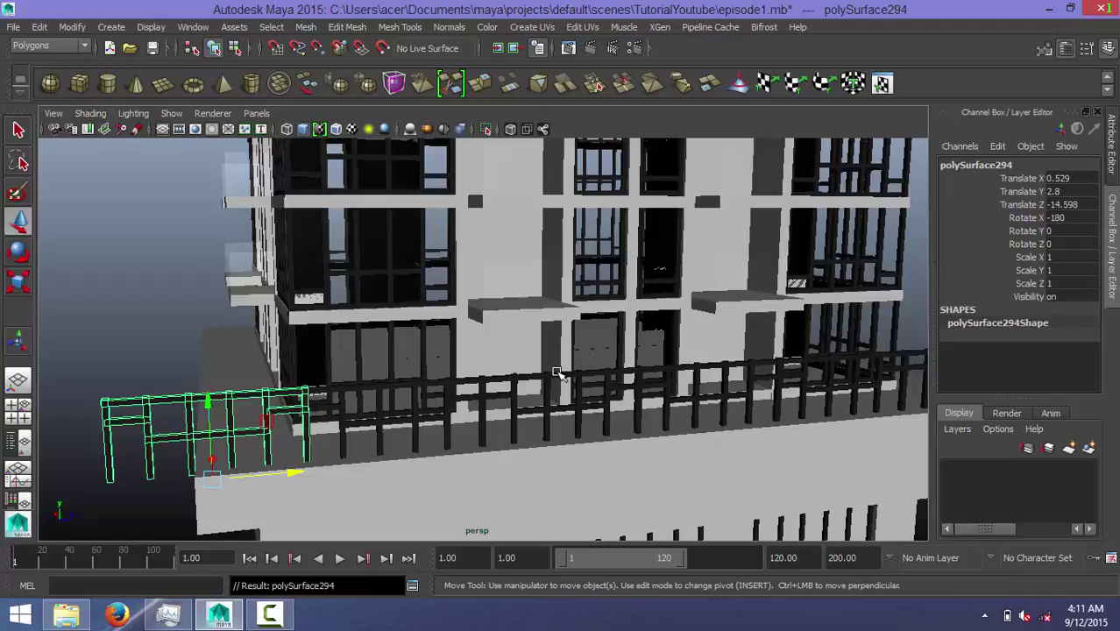
key(ctrl+z)
Step: Select all the railing sections along the podium ledge
alt+drag(571, 420, 503, 444)
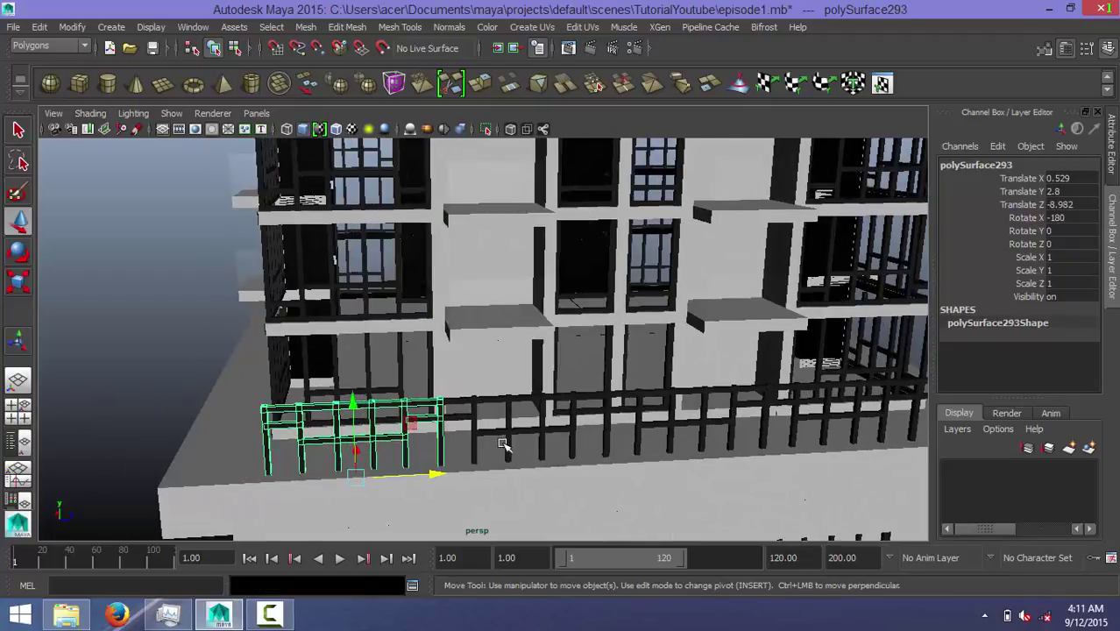
shift+click(595, 444)
shift+click(688, 428)
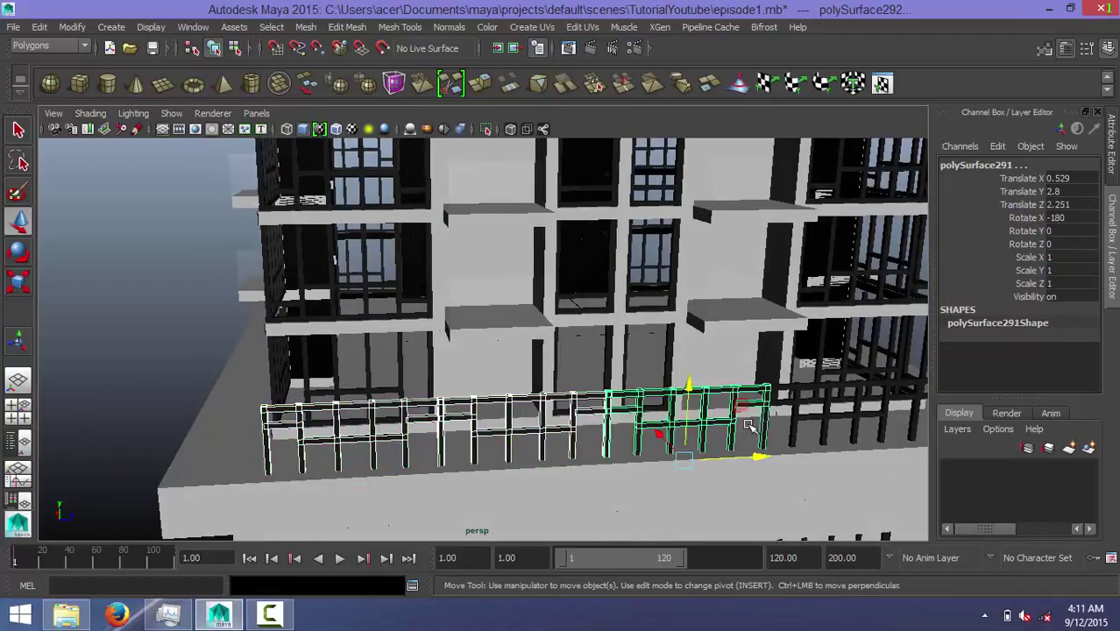
shift+click(819, 416)
mouse_move(822, 416)
alt+mouse_down()
mouse_move(920, 410)
mouse_move(780, 405)
alt+mouse_up()
shift+click(873, 409)
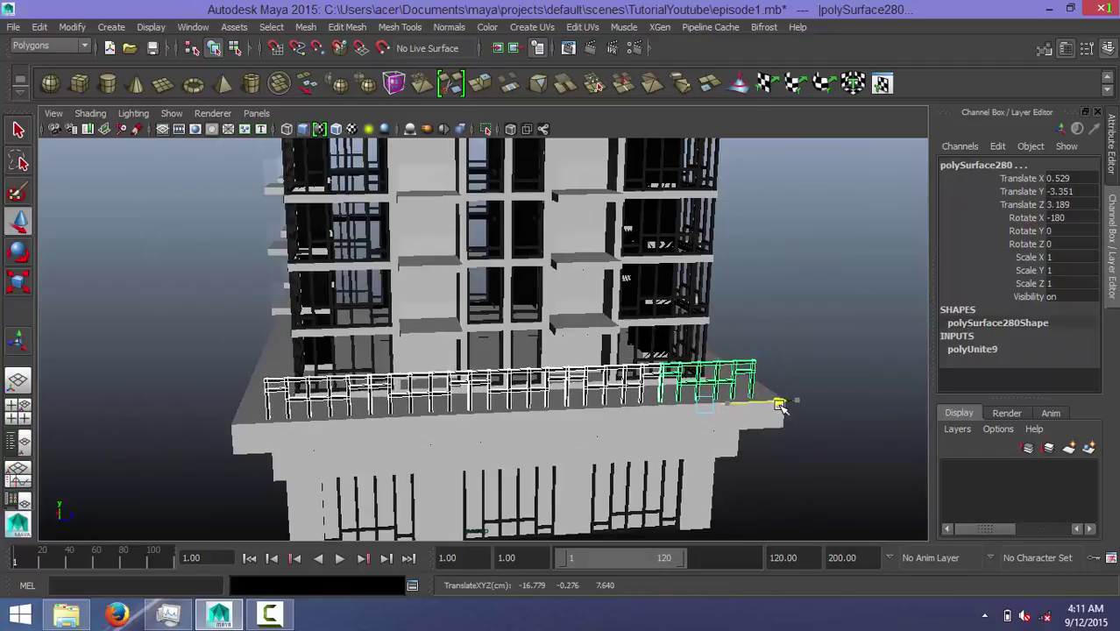
mouse_move(789, 385)
alt+mouse_down()
mouse_move(724, 421)
mouse_move(633, 378)
mouse_move(765, 397)
mouse_move(774, 380)
mouse_move(825, 381)
mouse_move(740, 396)
alt+mouse_up()
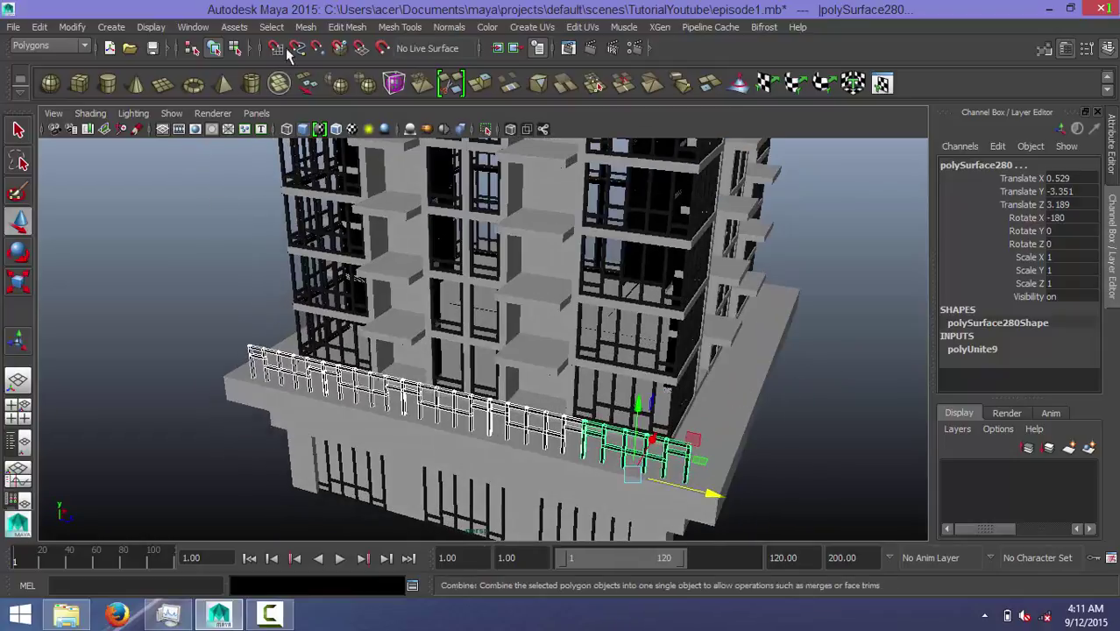
Step: Combine the railings into polySurface294 and centre its pivot
click(306, 26)
click(328, 78)
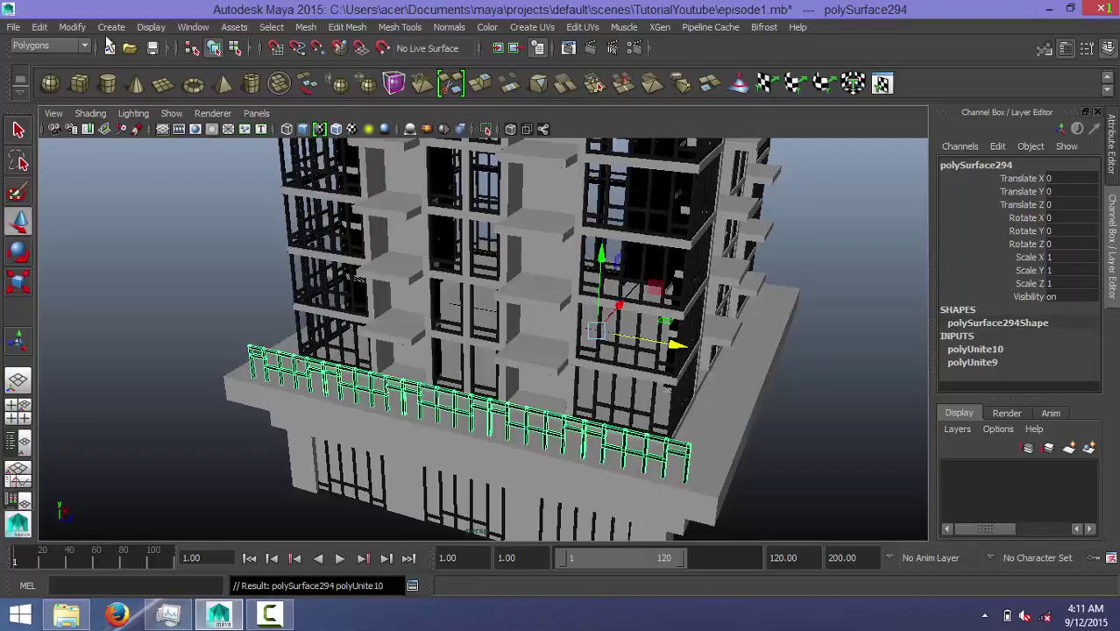
click(72, 26)
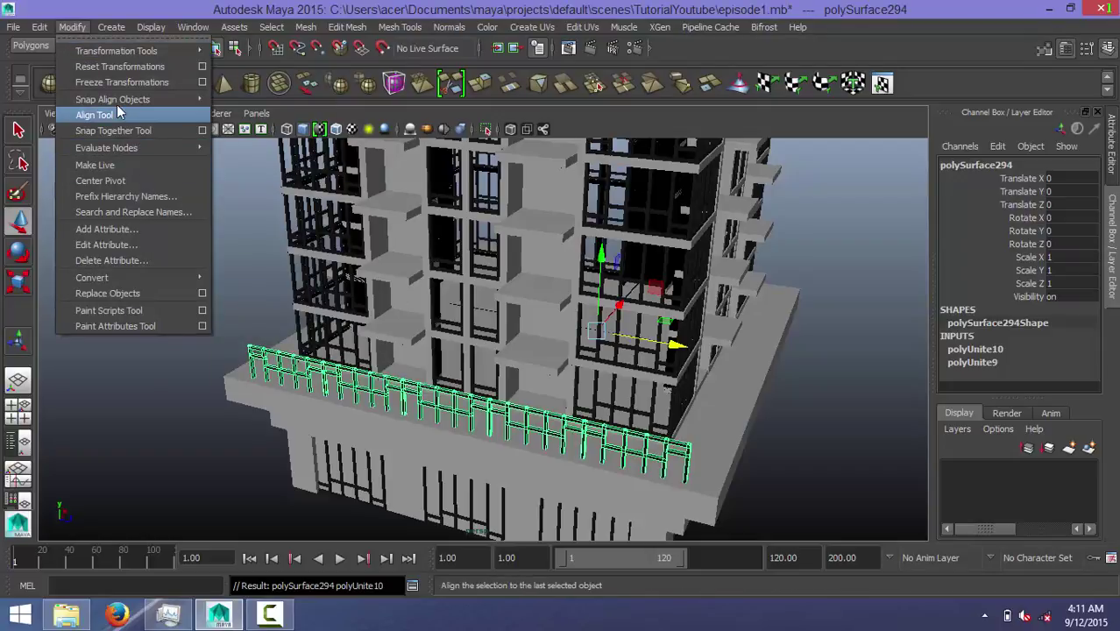
click(137, 183)
key(f)
mouse_move(596, 388)
alt+mouse_down()
mouse_move(417, 408)
mouse_move(258, 244)
alt+mouse_up()
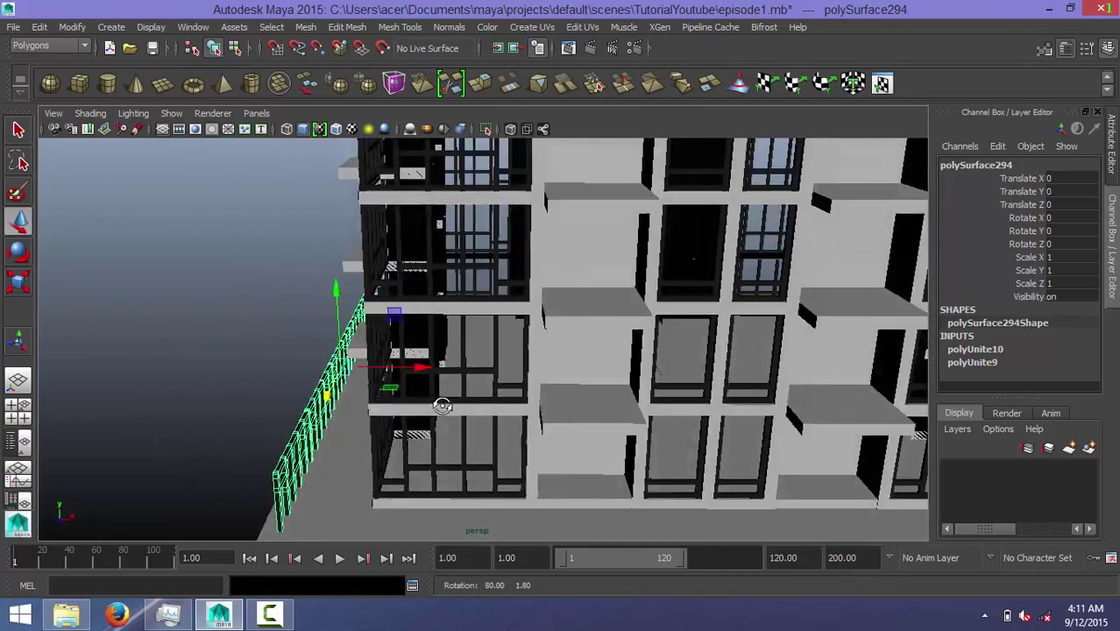
Step: Create plane pPlane24 along the ledge and set its Rotate Z to 90
click(163, 84)
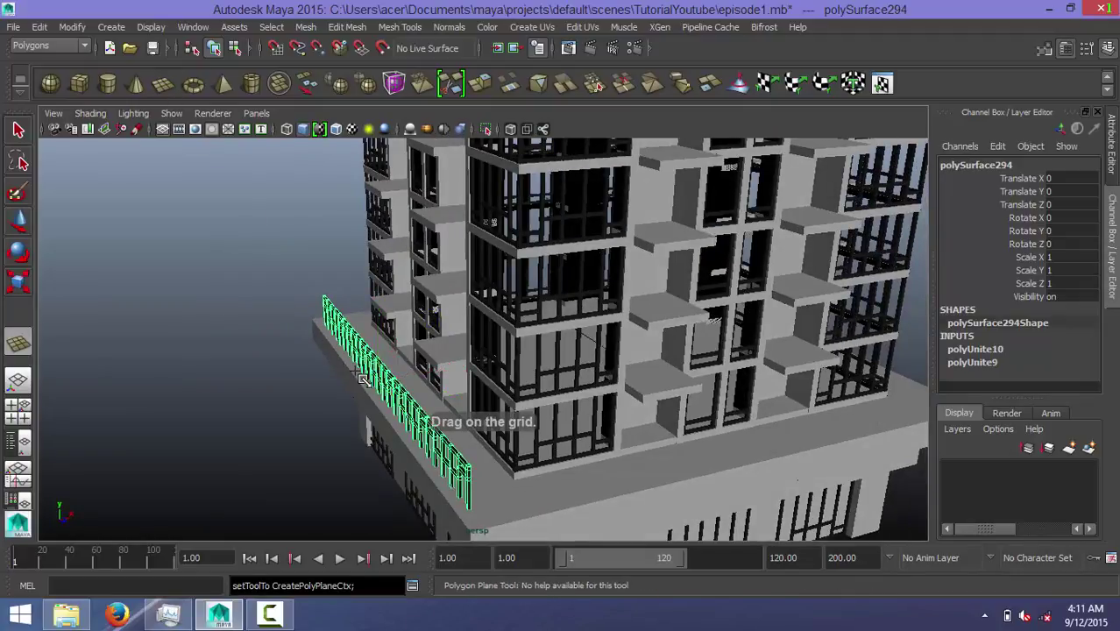
drag(307, 332, 452, 492)
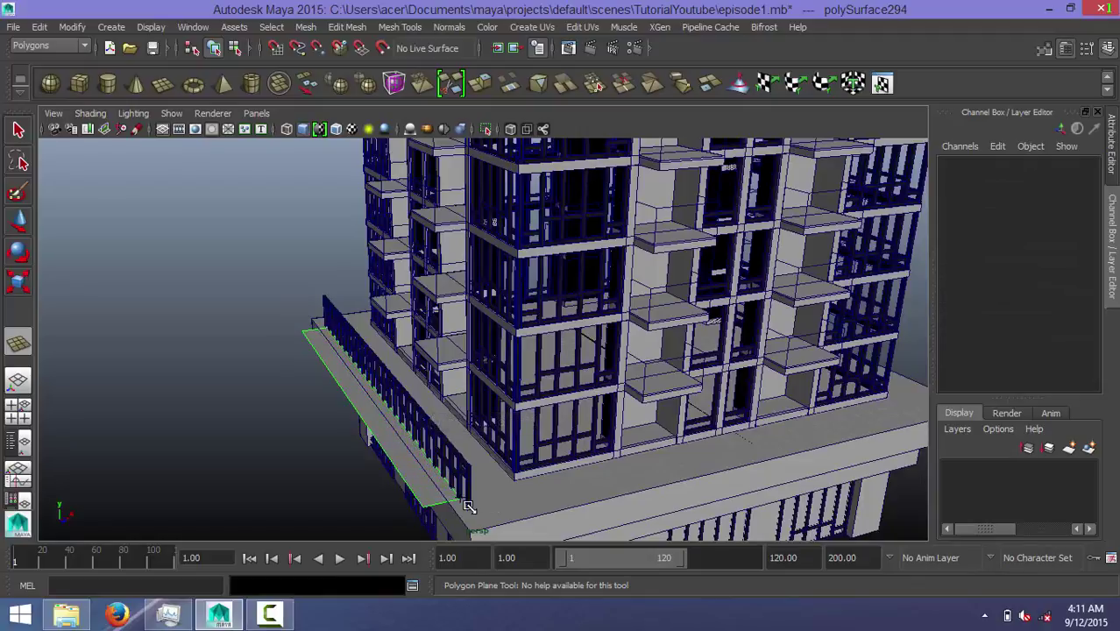
drag(453, 495, 469, 506)
key(e)
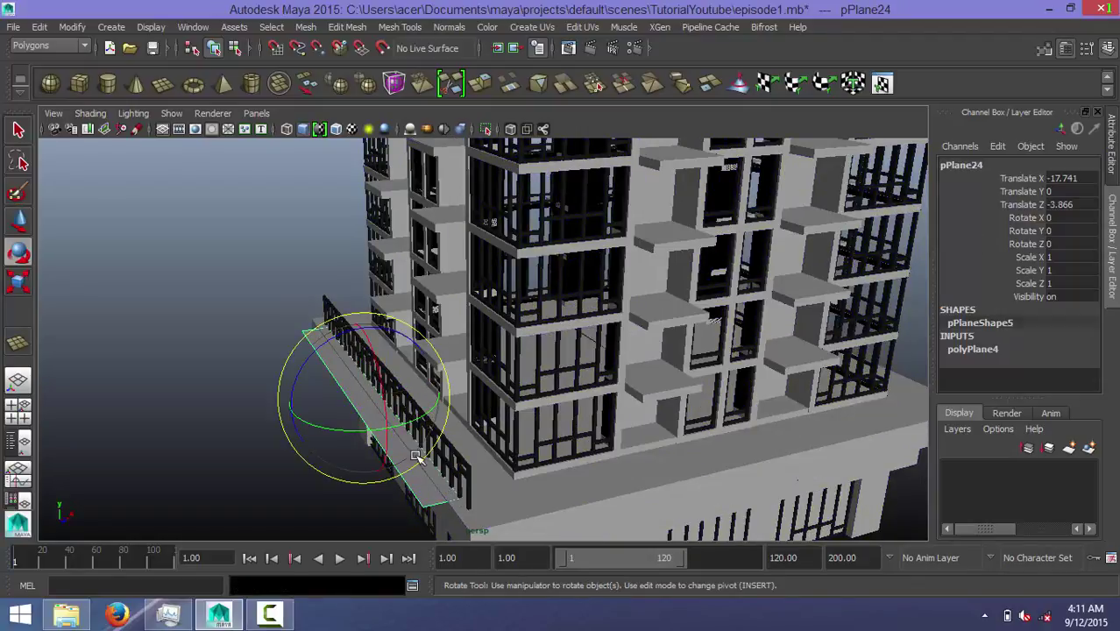
drag(319, 351, 464, 397)
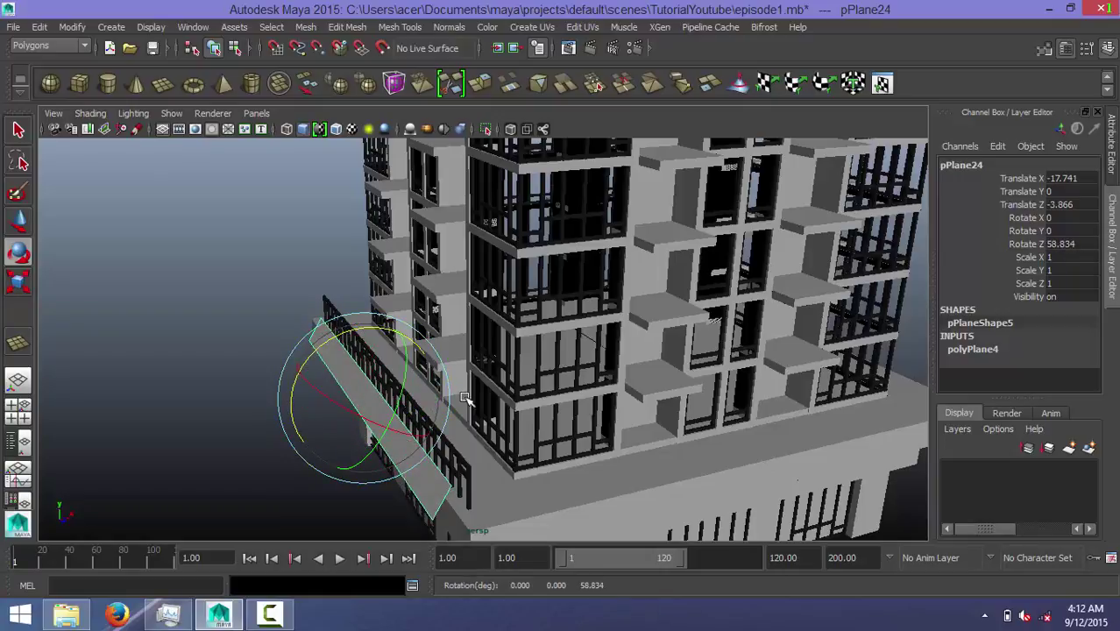
double_click(1070, 244)
text(90)
key(Return)
mouse_move(469, 409)
alt+mouse_down()
mouse_move(471, 392)
mouse_move(425, 382)
alt+mouse_up()
Step: In the front view, move pPlane24 up and toward the building
key(space)
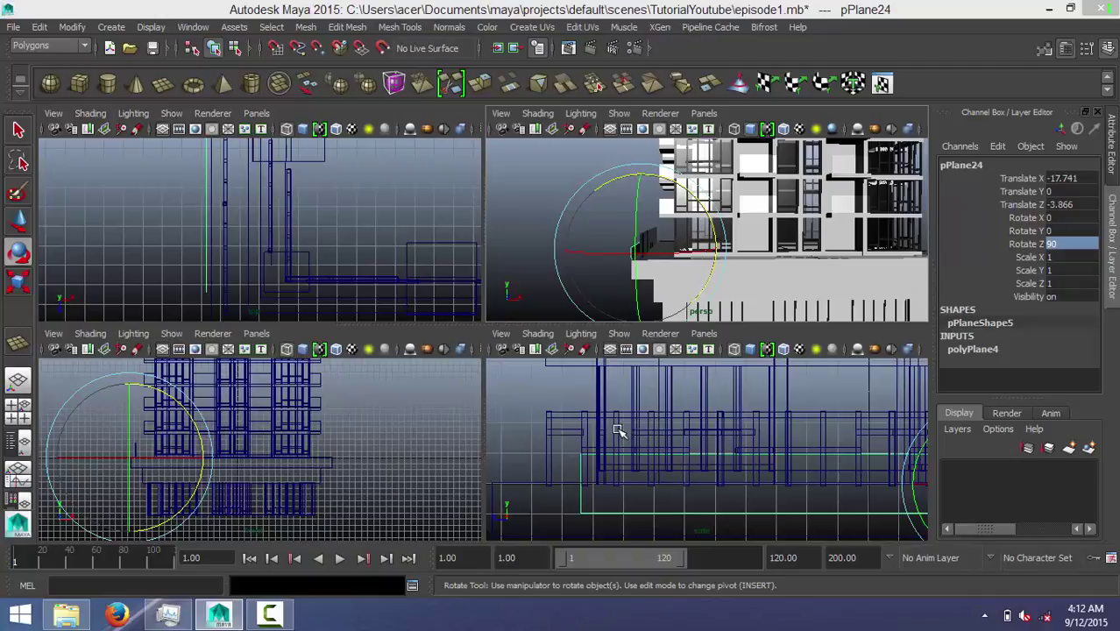
key(space)
key(space)
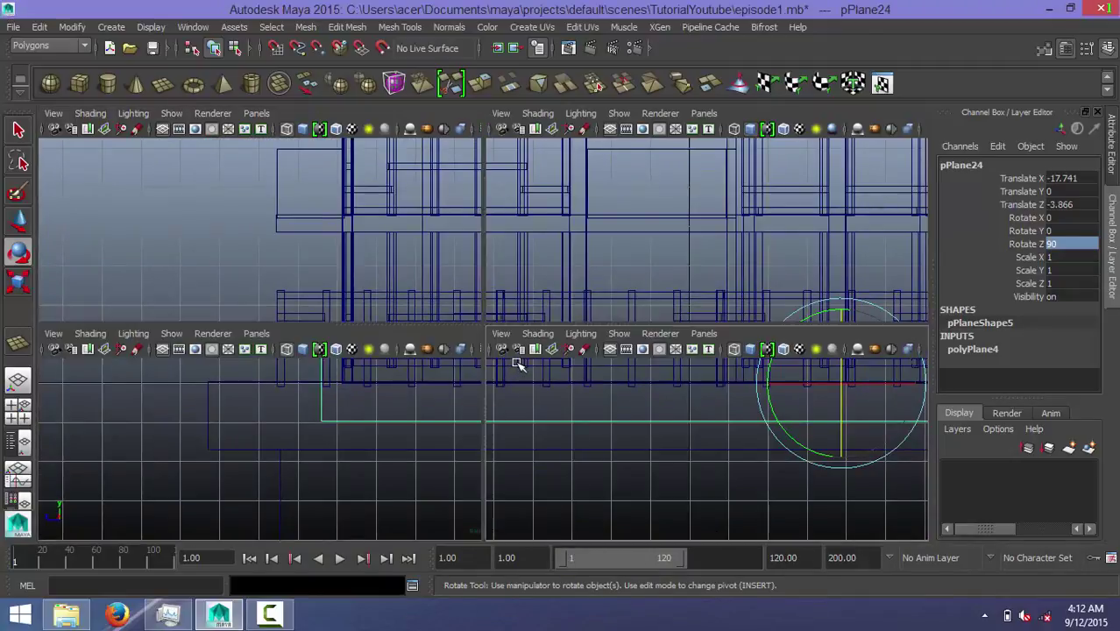
key(space)
scroll(243, 394, up, 2)
scroll(233, 359, up, 2)
mouse_move(232, 359)
alt+middle_down()
mouse_move(569, 365)
mouse_move(429, 350)
mouse_move(399, 324)
alt+middle_up()
key(w)
drag(363, 321, 375, 295)
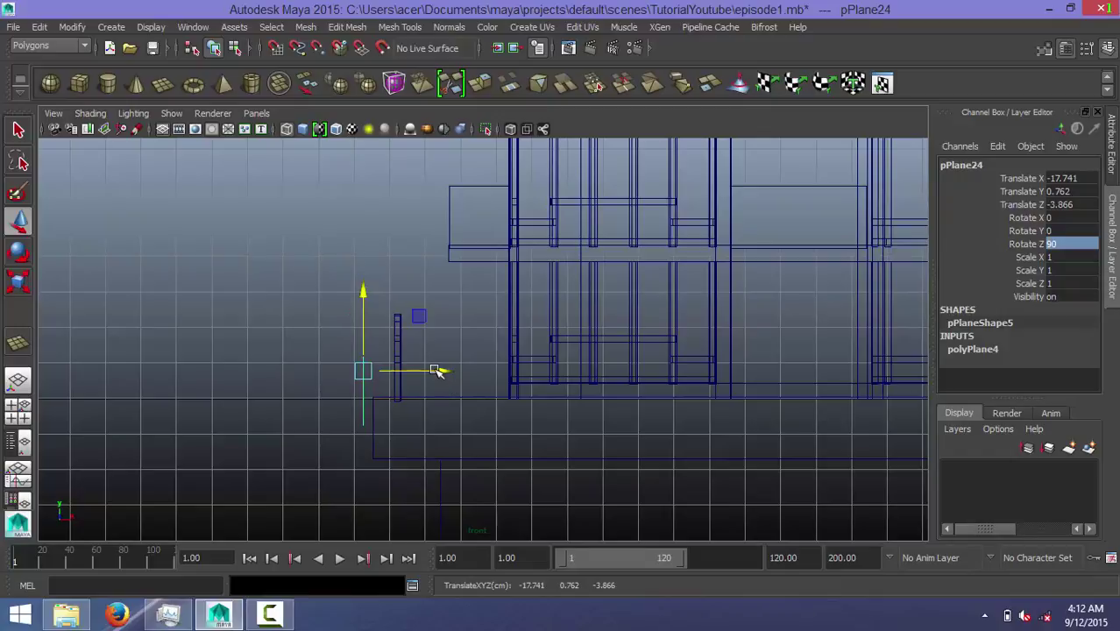
drag(440, 369, 470, 361)
mouse_move(463, 366)
alt+middle_down()
mouse_move(415, 350)
mouse_move(454, 327)
mouse_move(561, 371)
mouse_move(510, 270)
mouse_move(493, 269)
alt+middle_up()
scroll(412, 349, up, 2)
scroll(497, 353, up, 2)
scroll(517, 354, up, 2)
drag(492, 262, 504, 254)
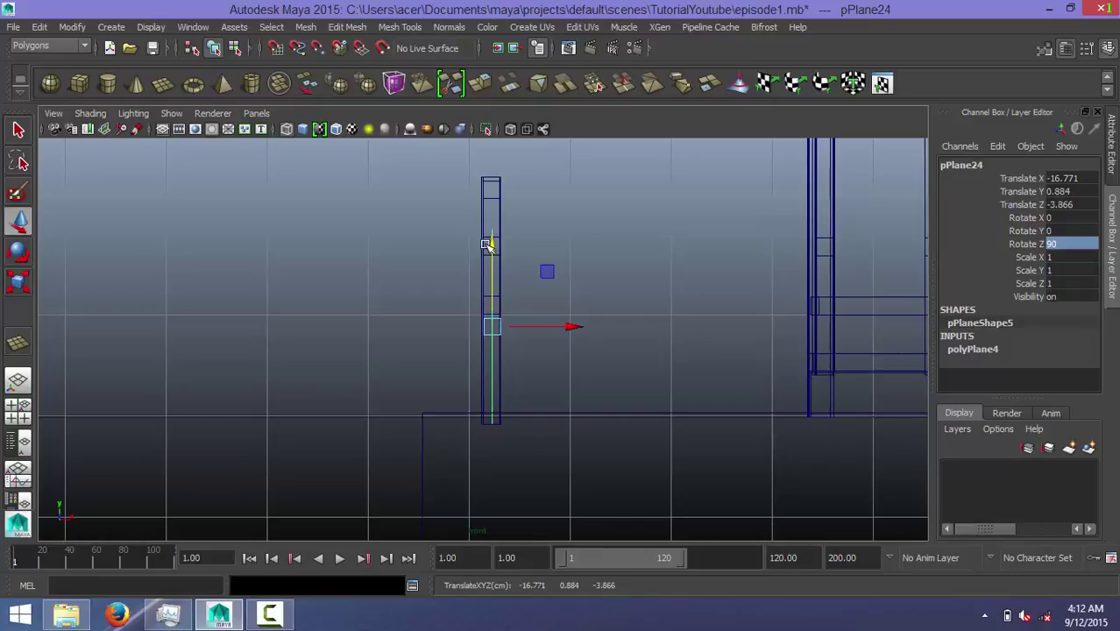
Step: Raise the plane's top vertices to Y 2.349, then return to four views
right_drag(493, 251, 419, 193)
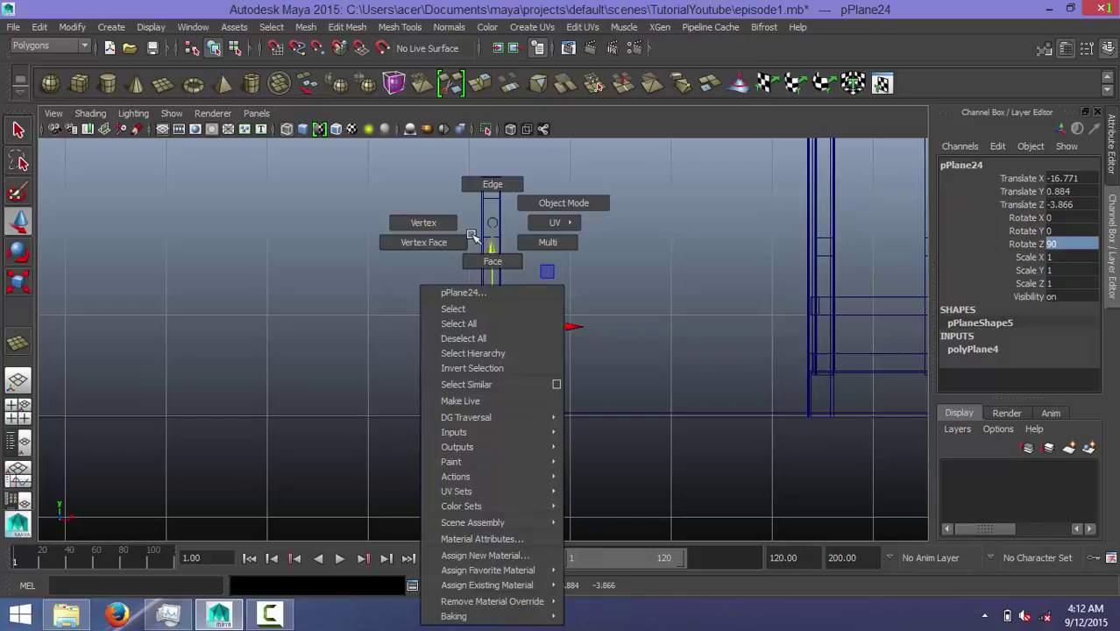
drag(450, 187, 569, 267)
drag(491, 153, 485, 127)
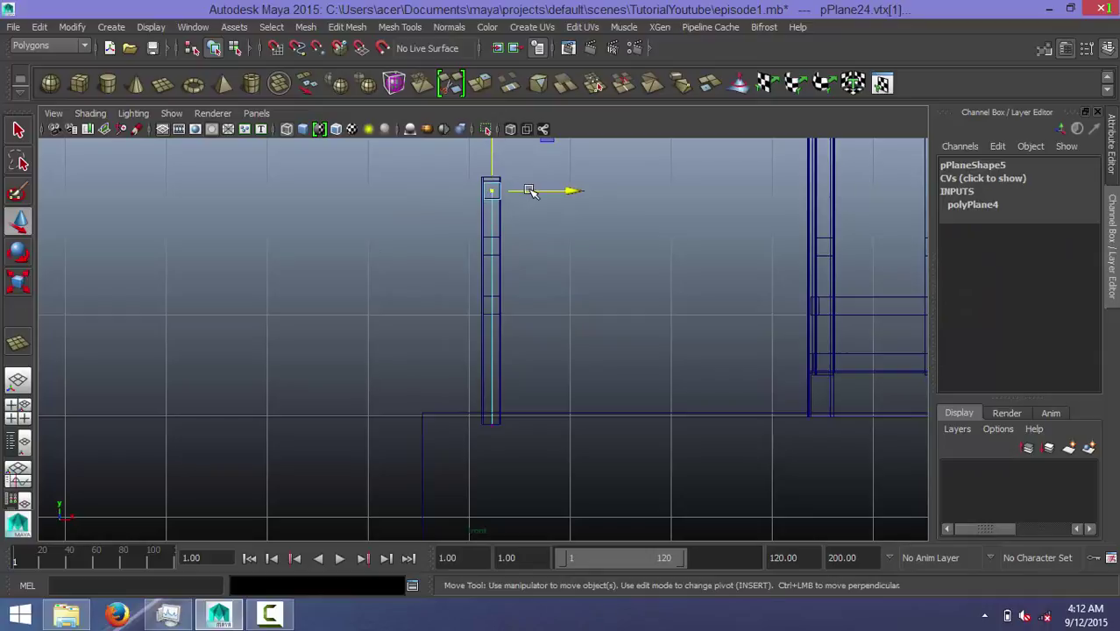
alt+middle_drag(530, 191, 507, 348)
scroll(508, 281, up, 3)
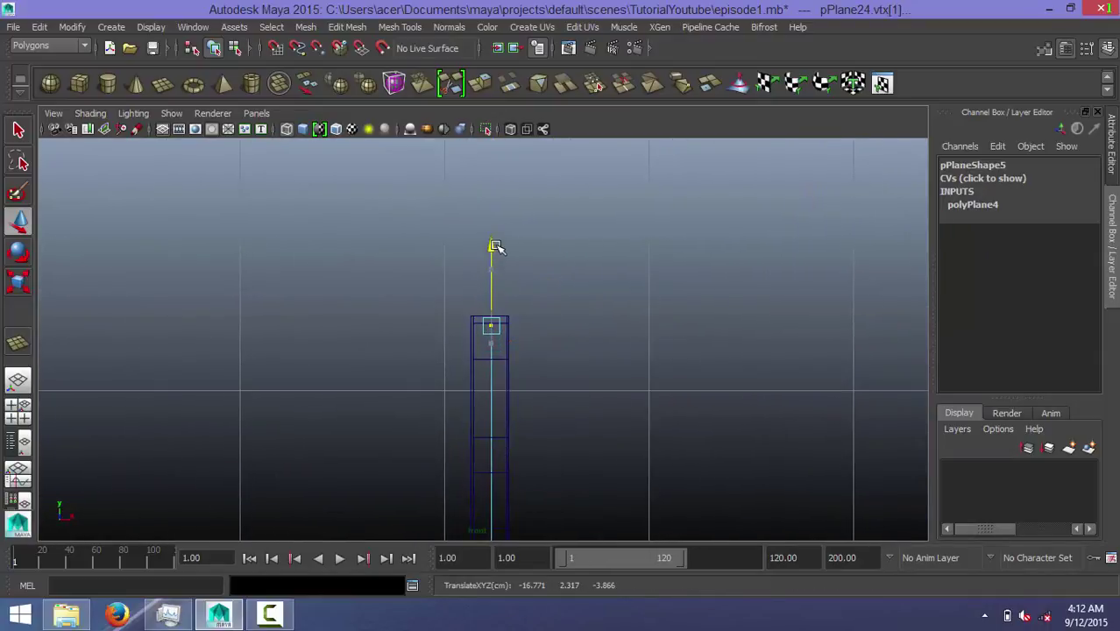
click(495, 241)
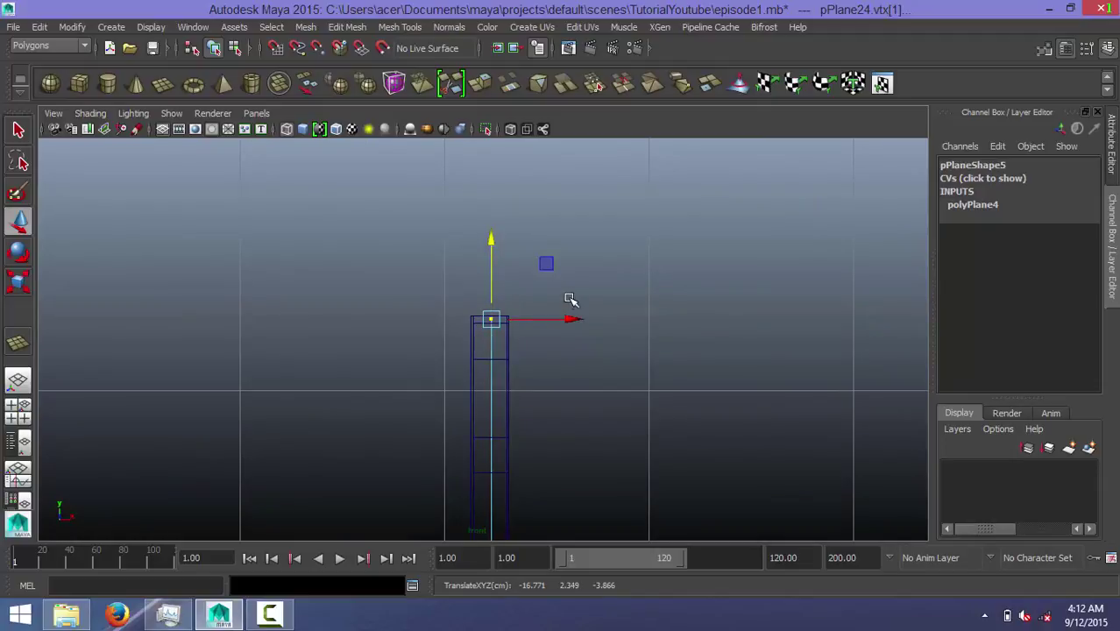
click(544, 325)
drag(470, 294, 536, 333)
click(569, 331)
key(space)
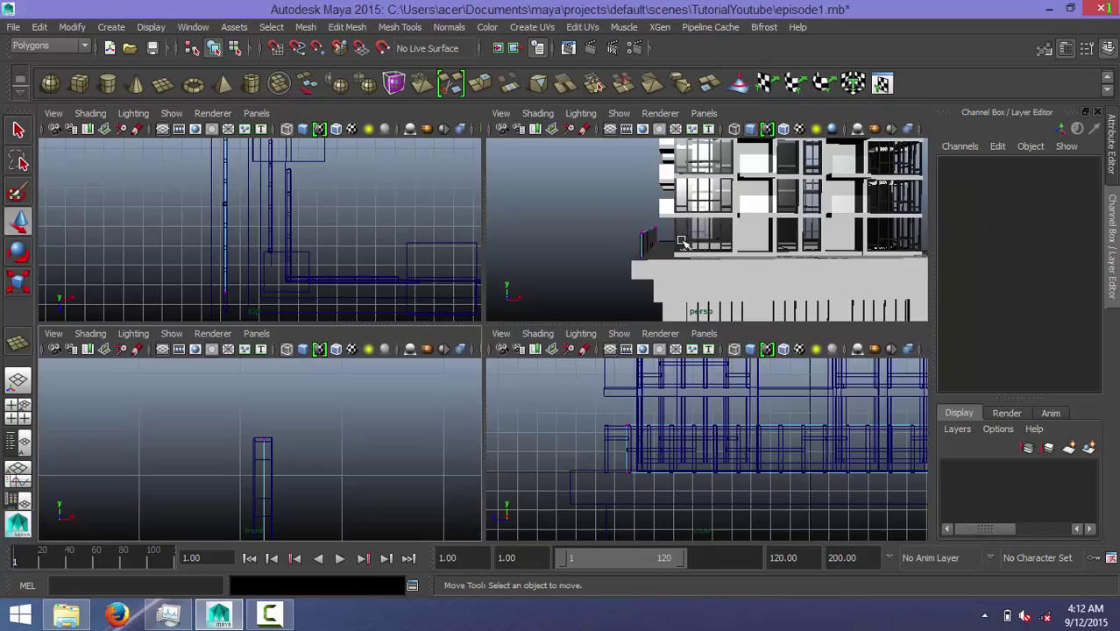
Step: In the maximized perspective view, marquee-select pPlane24's end vertices
key(space)
mouse_move(517, 311)
alt+mouse_down()
mouse_move(597, 305)
mouse_move(761, 355)
mouse_move(445, 275)
mouse_move(572, 277)
mouse_move(552, 302)
mouse_move(363, 288)
mouse_move(475, 320)
mouse_move(572, 324)
alt+mouse_up()
scroll(764, 348, up, 3)
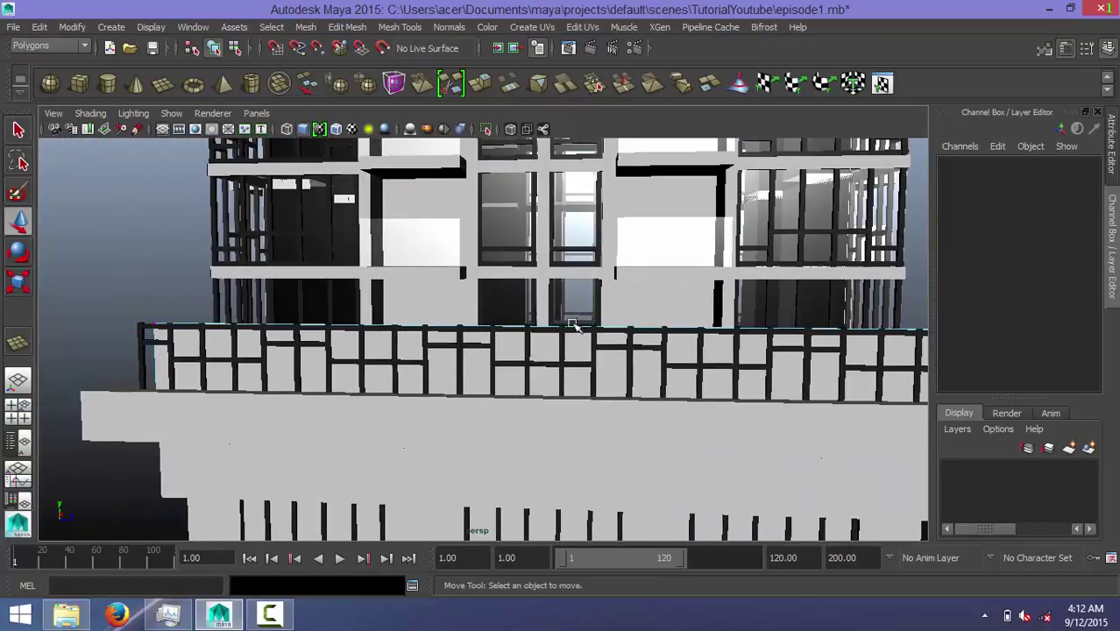
drag(120, 313, 911, 352)
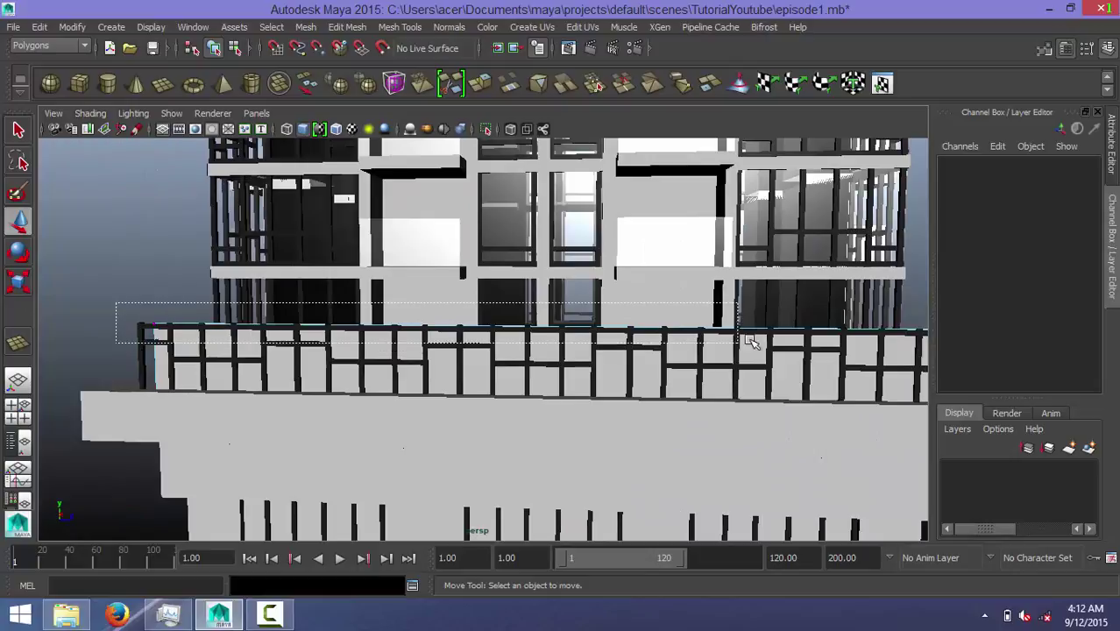
alt+drag(832, 357, 663, 325)
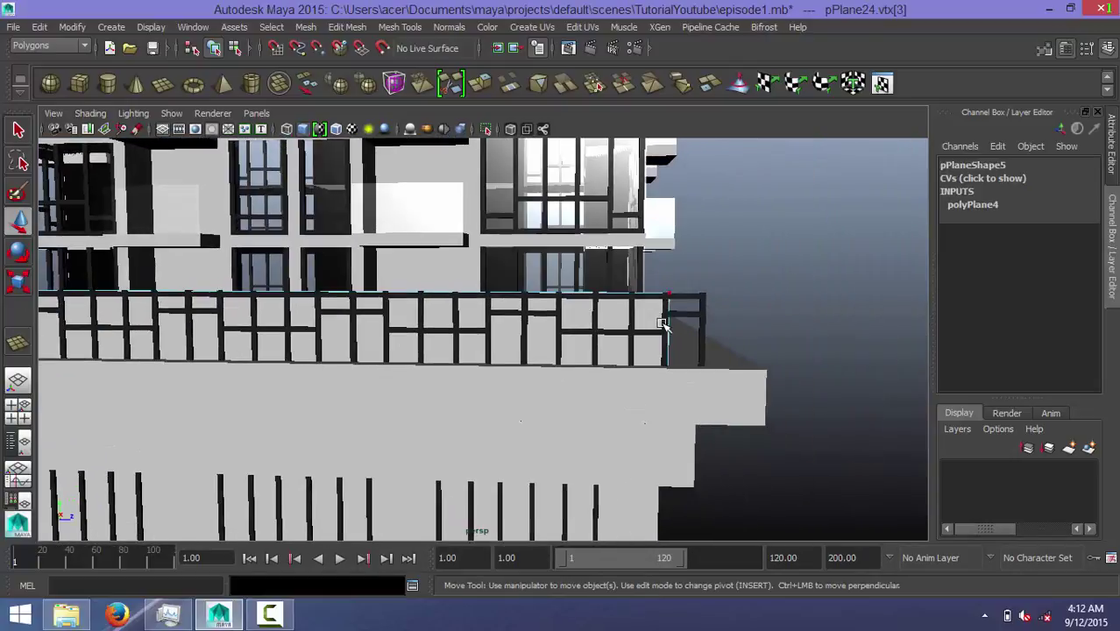
drag(600, 256, 760, 300)
mouse_move(642, 265)
alt+mouse_down()
mouse_move(465, 274)
mouse_move(449, 254)
alt+mouse_up()
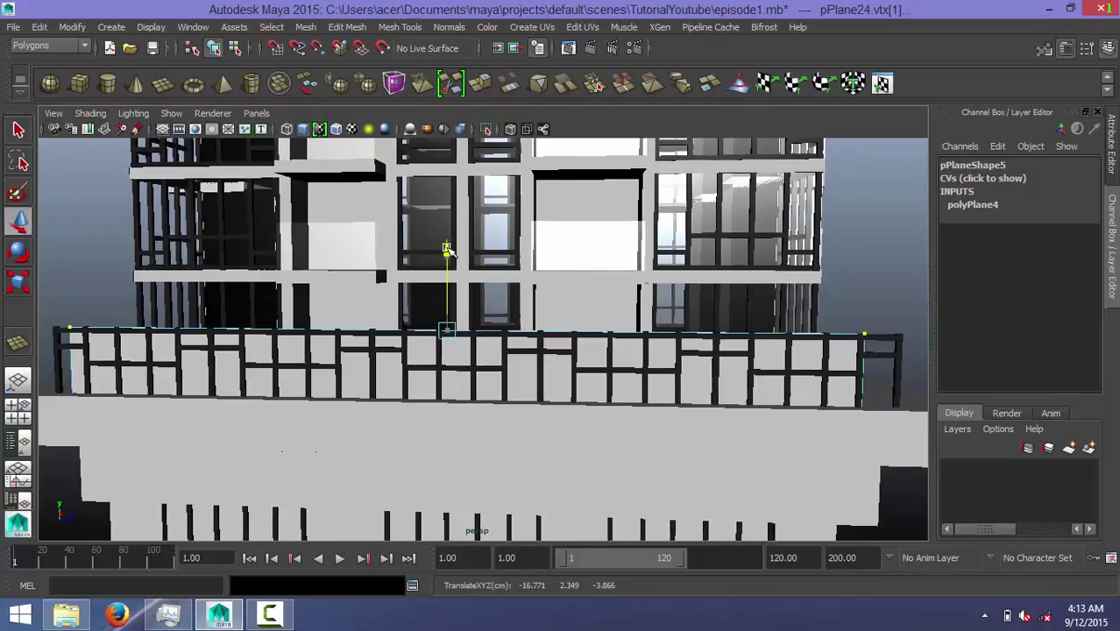
scroll(851, 370, up, 2)
scroll(654, 357, up, 2)
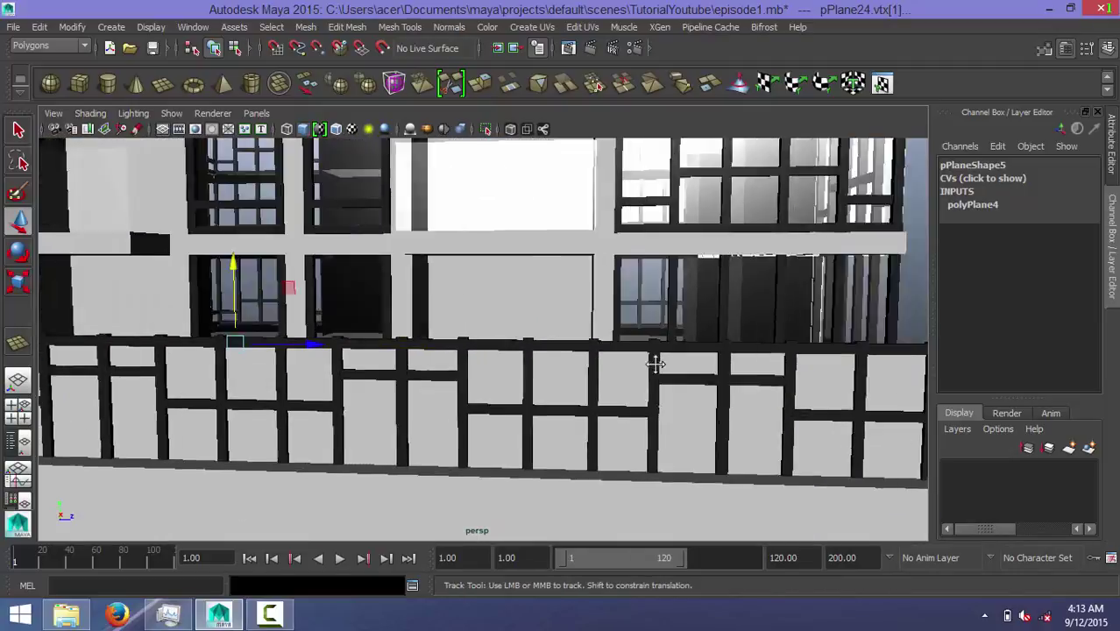
scroll(531, 353, up, 2)
scroll(624, 385, up, 2)
mouse_move(624, 386)
alt+mouse_down()
mouse_move(463, 342)
mouse_move(469, 325)
alt+mouse_up()
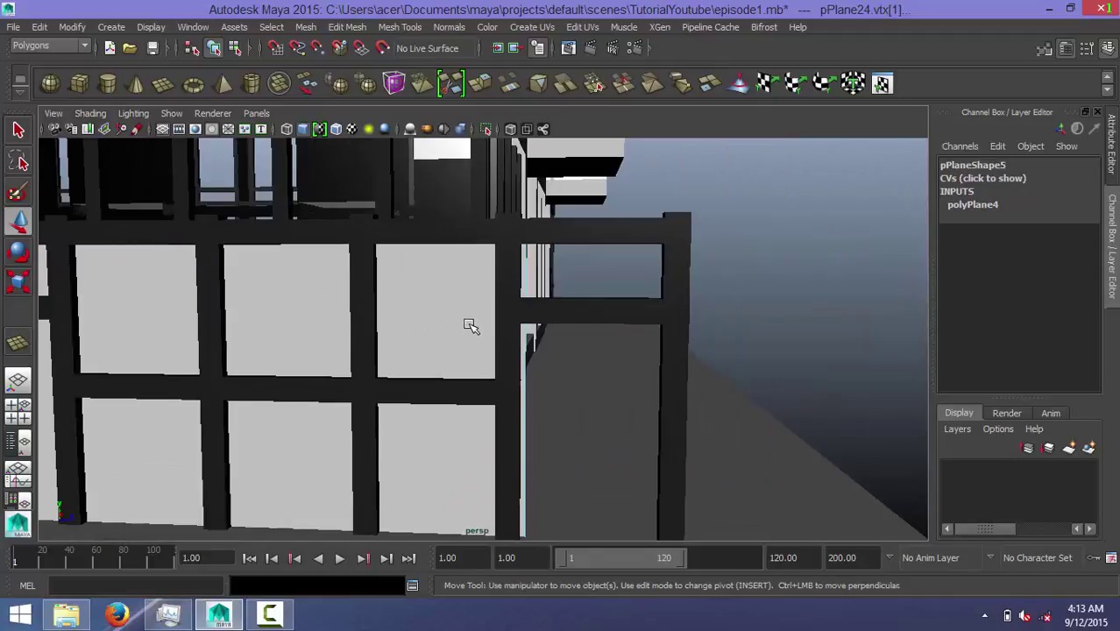
scroll(474, 325, down, 2)
Step: Drag the end vertices along the ledge to about Z -17.613, meeting the railing corners
drag(466, 263, 582, 524)
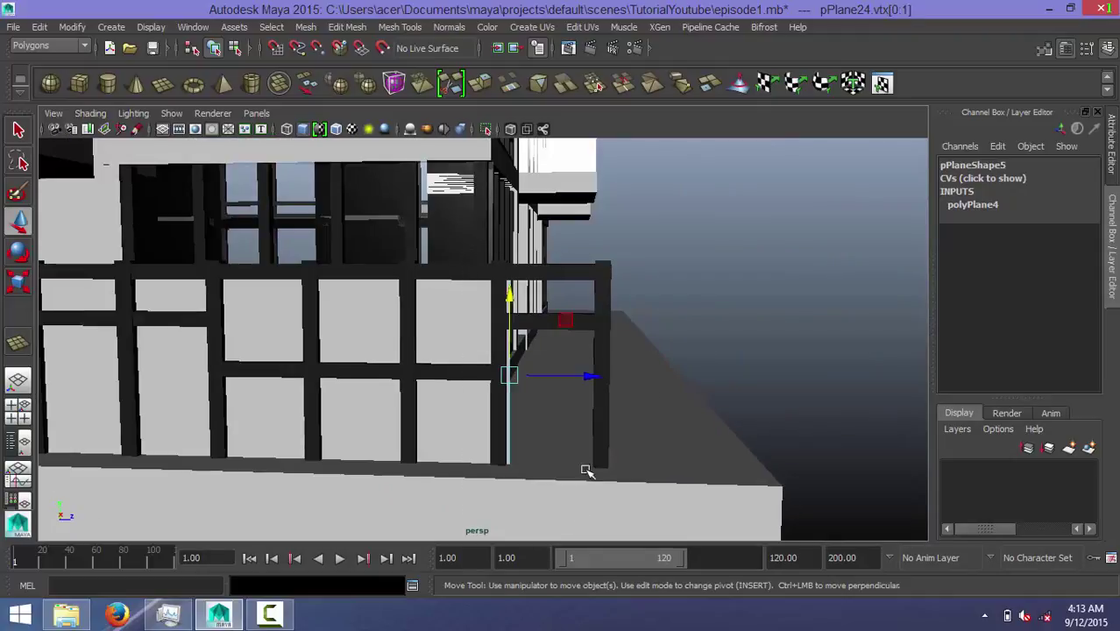
drag(596, 376, 693, 382)
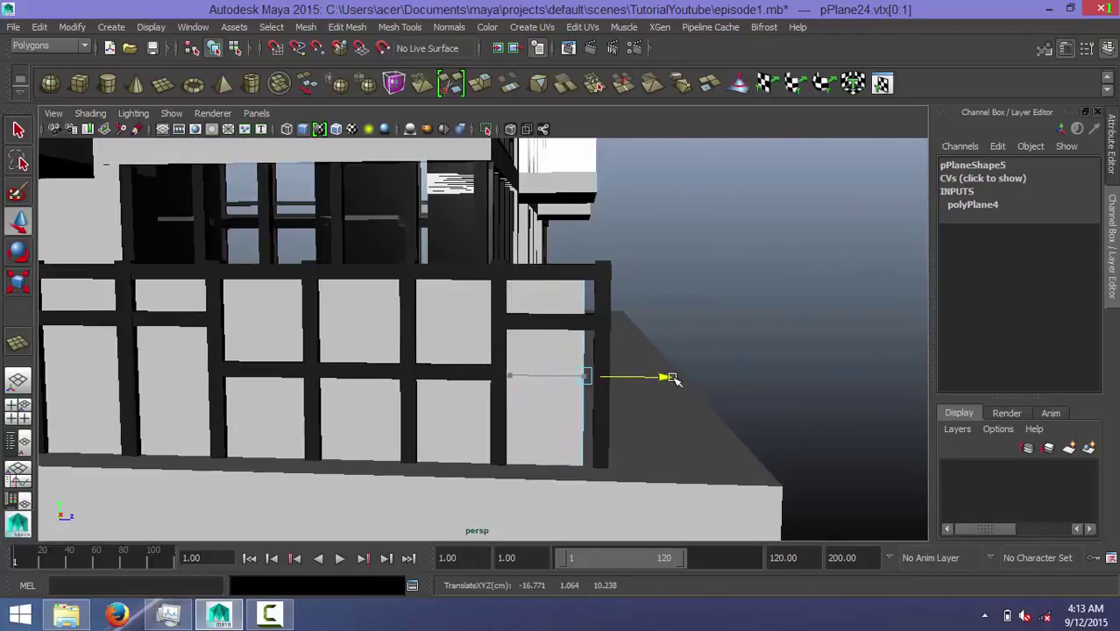
drag(698, 383, 687, 390)
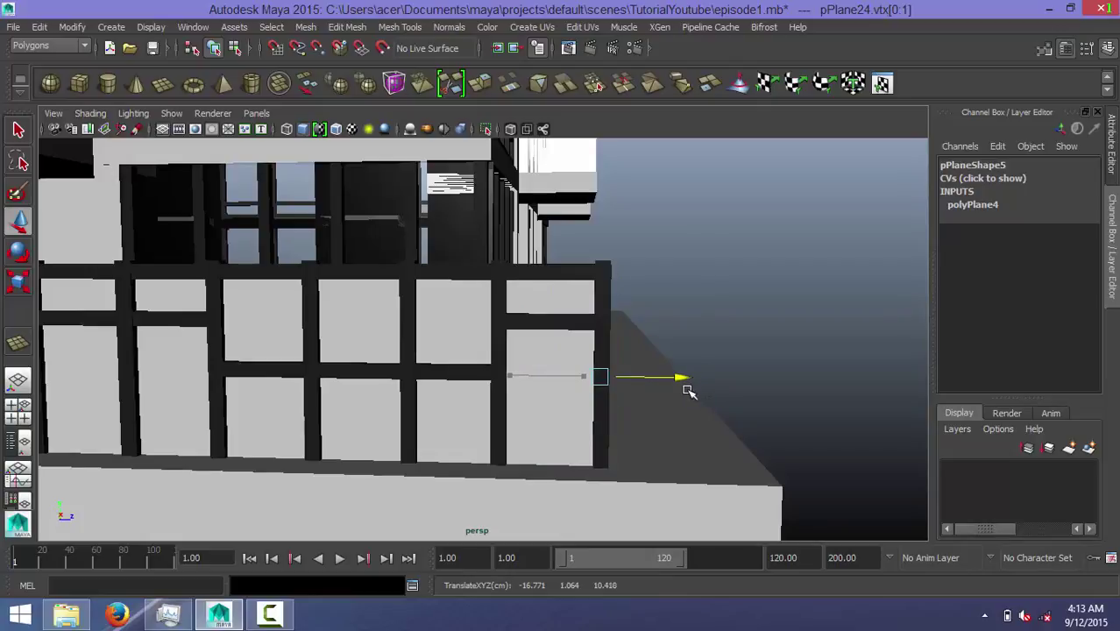
alt+right_drag(566, 355, 533, 332)
mouse_move(533, 333)
alt+middle_down()
mouse_move(791, 355)
mouse_move(445, 388)
mouse_move(693, 377)
alt+middle_up()
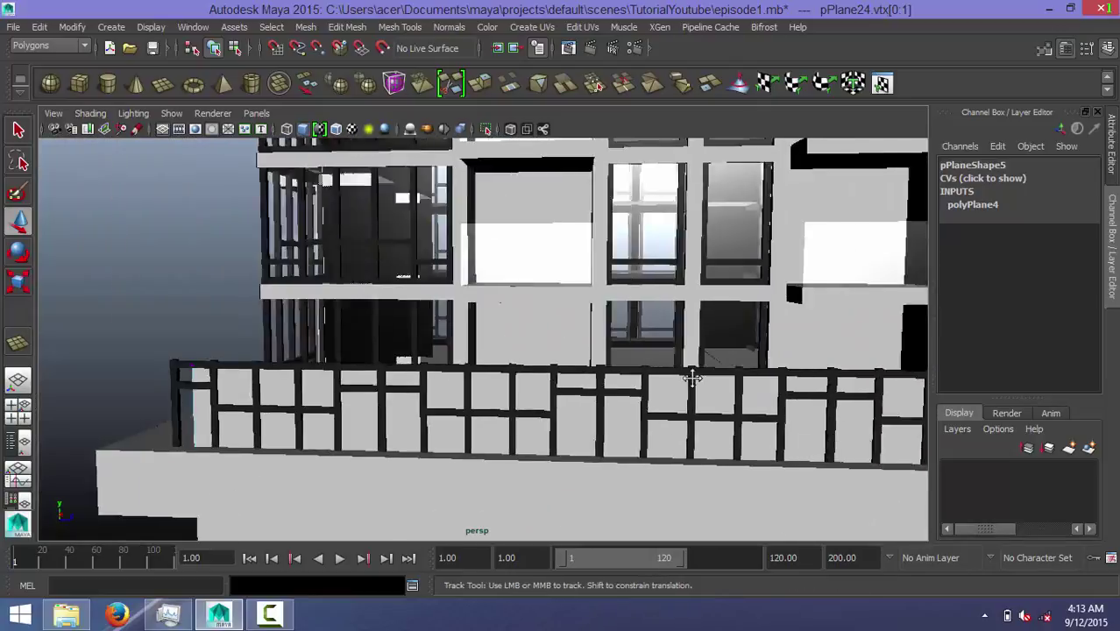
mouse_move(692, 376)
alt+mouse_down()
mouse_move(580, 425)
mouse_move(518, 380)
mouse_move(593, 337)
mouse_move(567, 286)
mouse_move(680, 520)
alt+mouse_up()
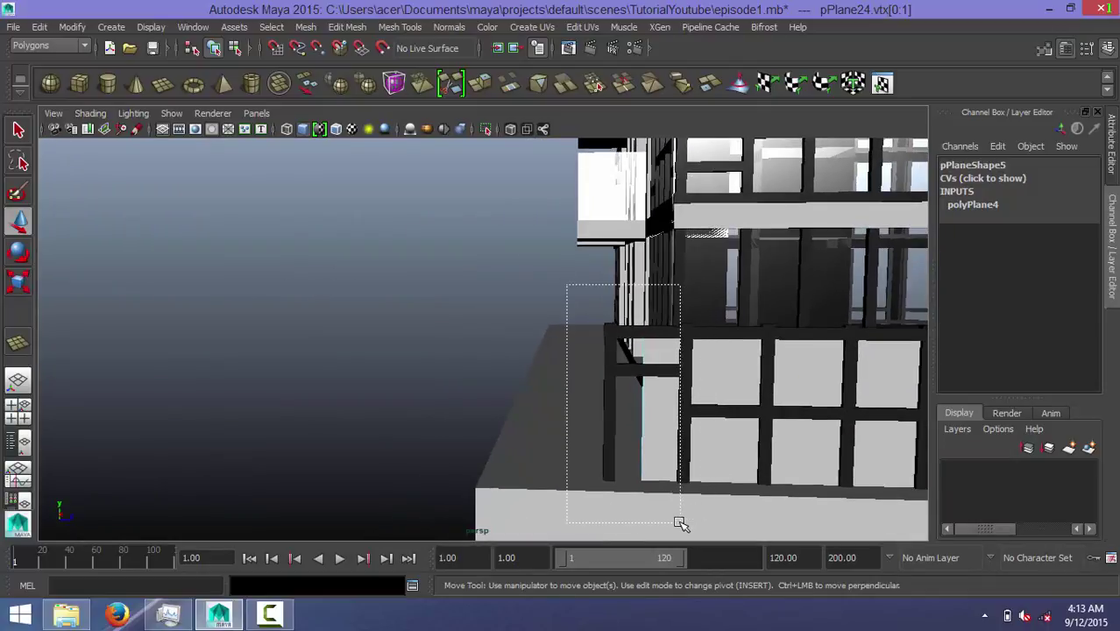
mouse_move(720, 415)
mouse_down()
mouse_move(683, 419)
mouse_move(703, 436)
mouse_move(613, 445)
mouse_move(718, 478)
mouse_up()
Step: Select pPlane24 and railing polySurface294 and combine them into pPlane25
right_drag(681, 444, 679, 339)
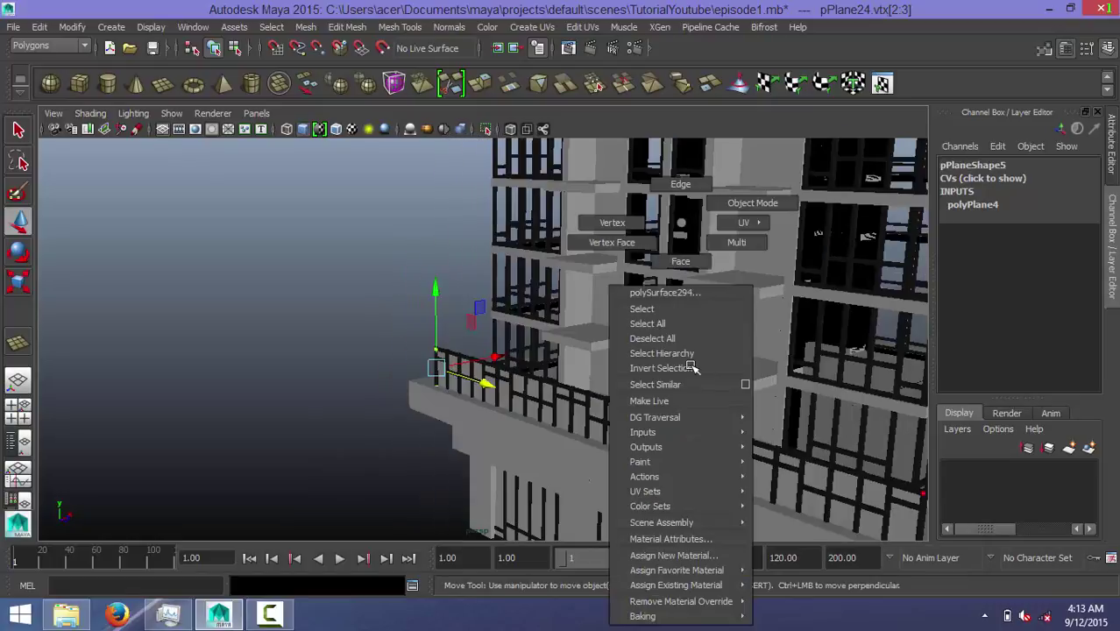
alt+drag(712, 448, 568, 372)
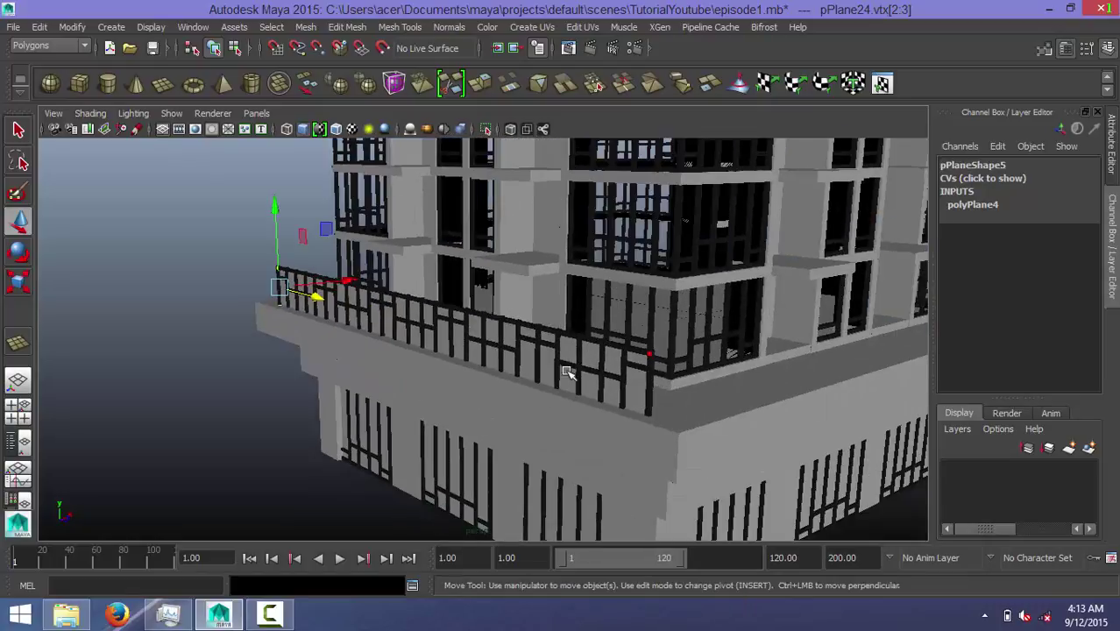
right_drag(617, 370, 664, 225)
click(688, 409)
right_drag(659, 278, 706, 248)
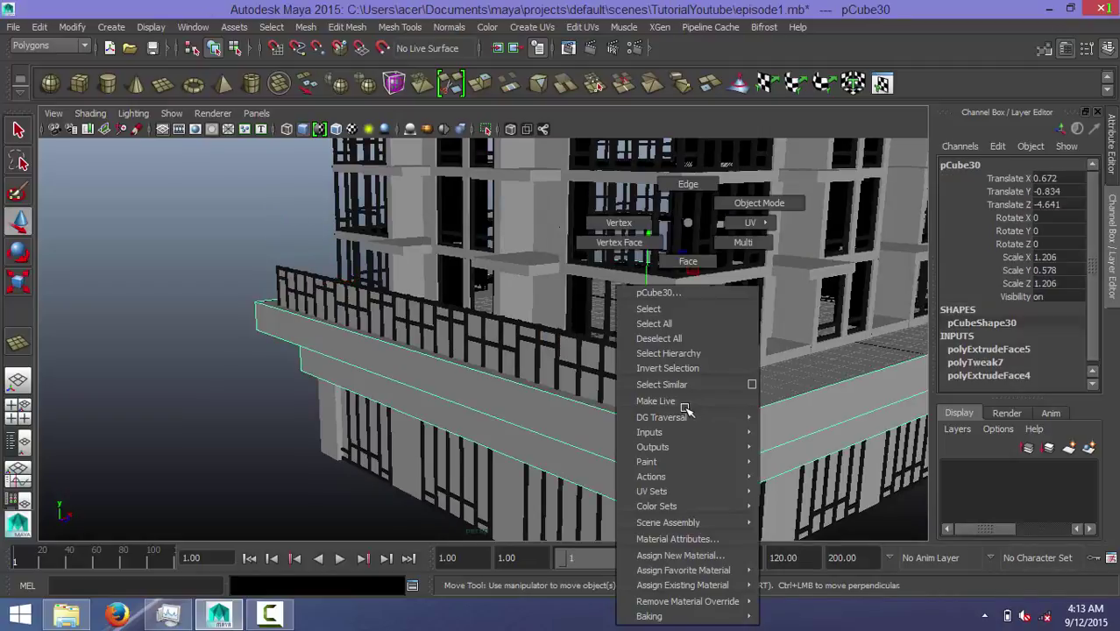
click(627, 379)
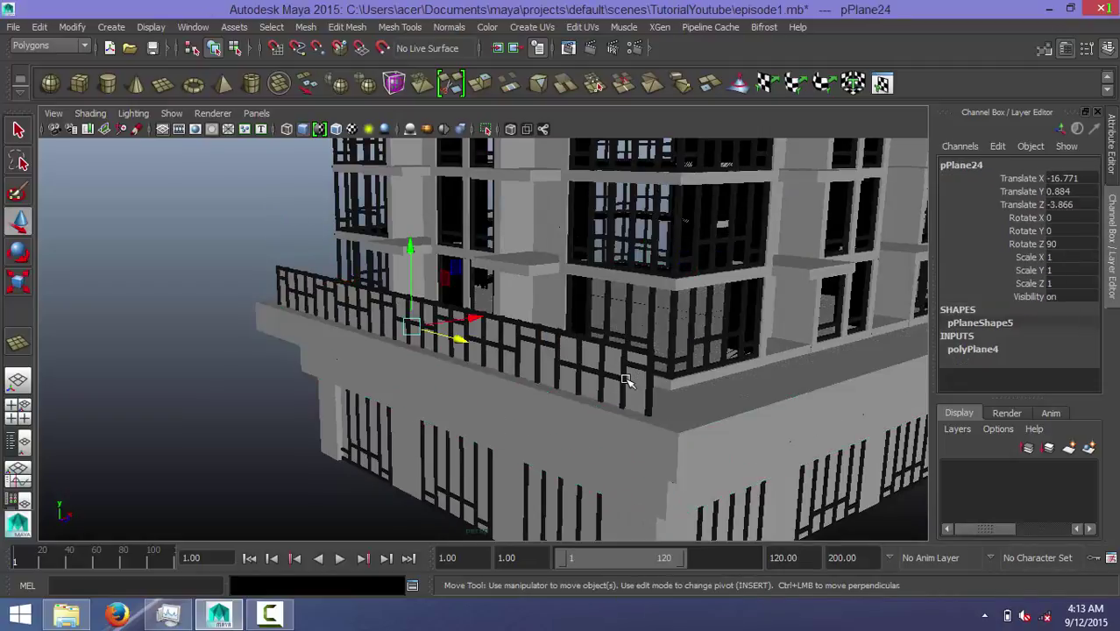
click(646, 376)
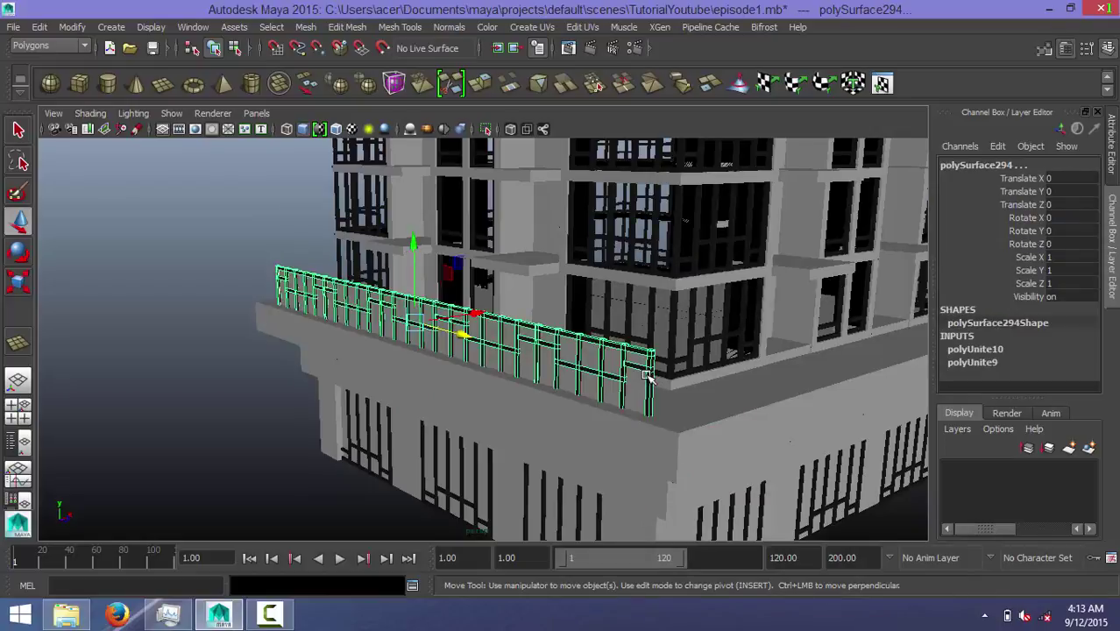
click(308, 27)
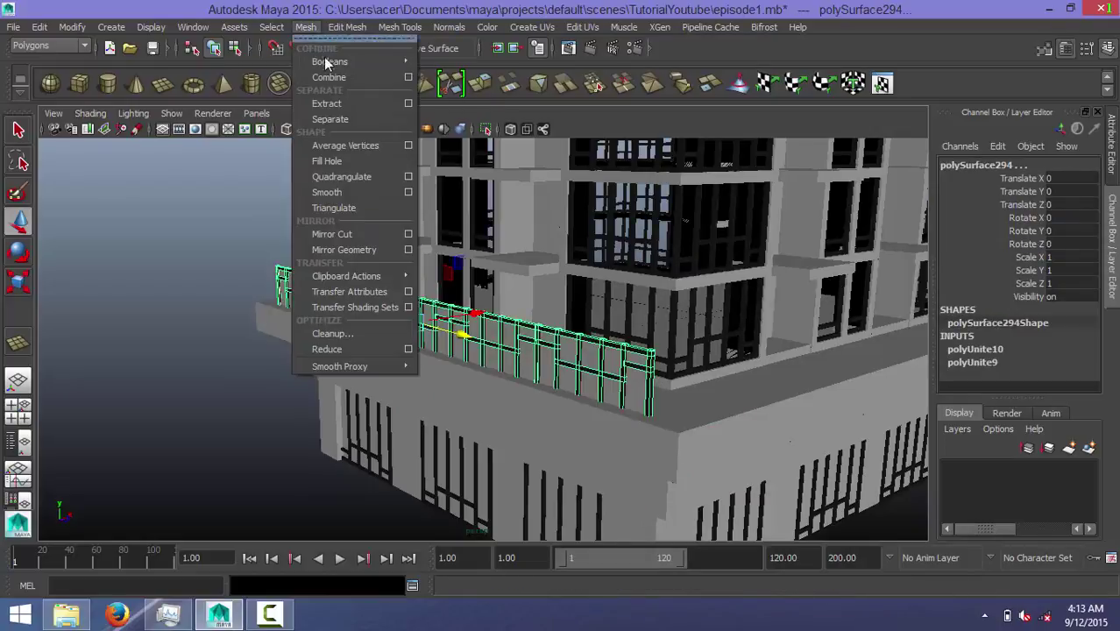
click(324, 76)
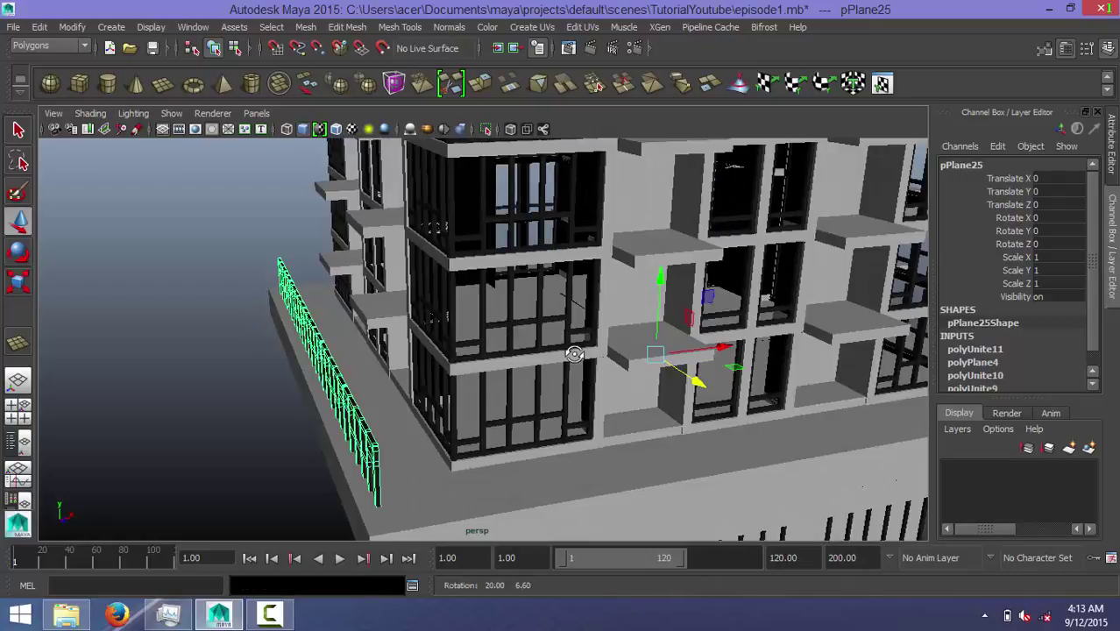
Step: Centre pPlane25's pivot and assign mia_material_x1 to its infill panel face
click(72, 27)
click(96, 173)
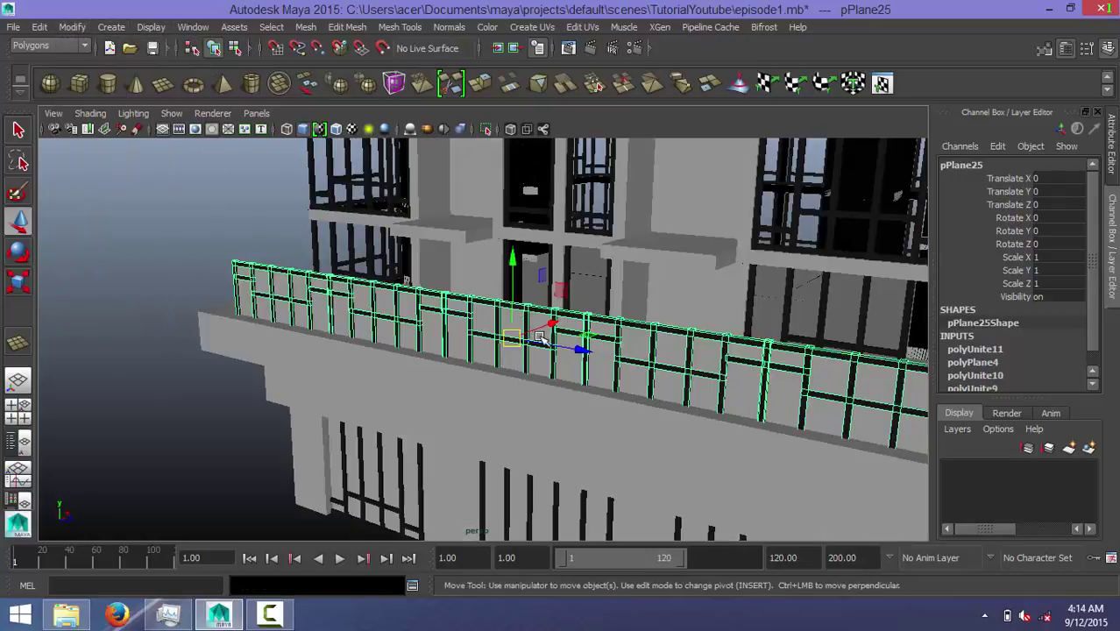
right_drag(541, 338, 578, 238)
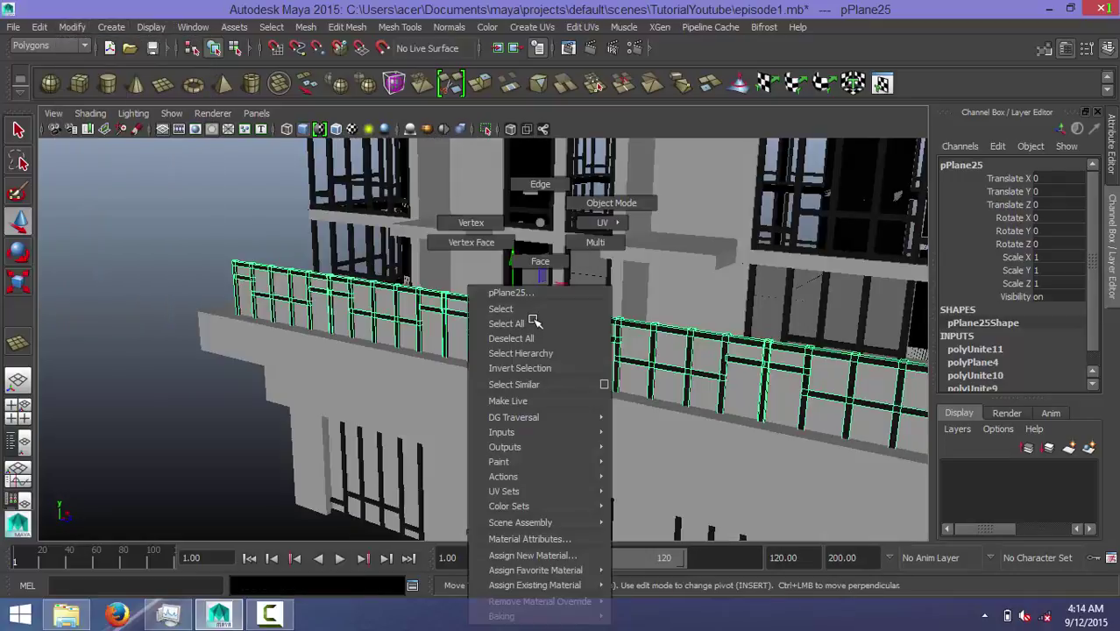
click(635, 347)
alt+drag(634, 347, 625, 277)
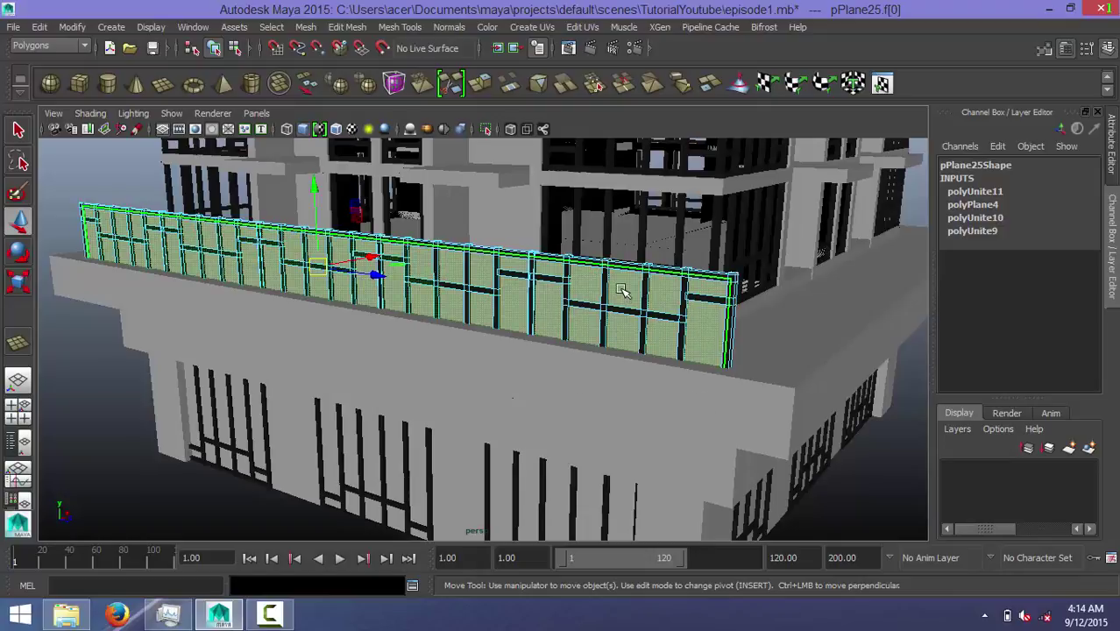
right_drag(621, 291, 633, 561)
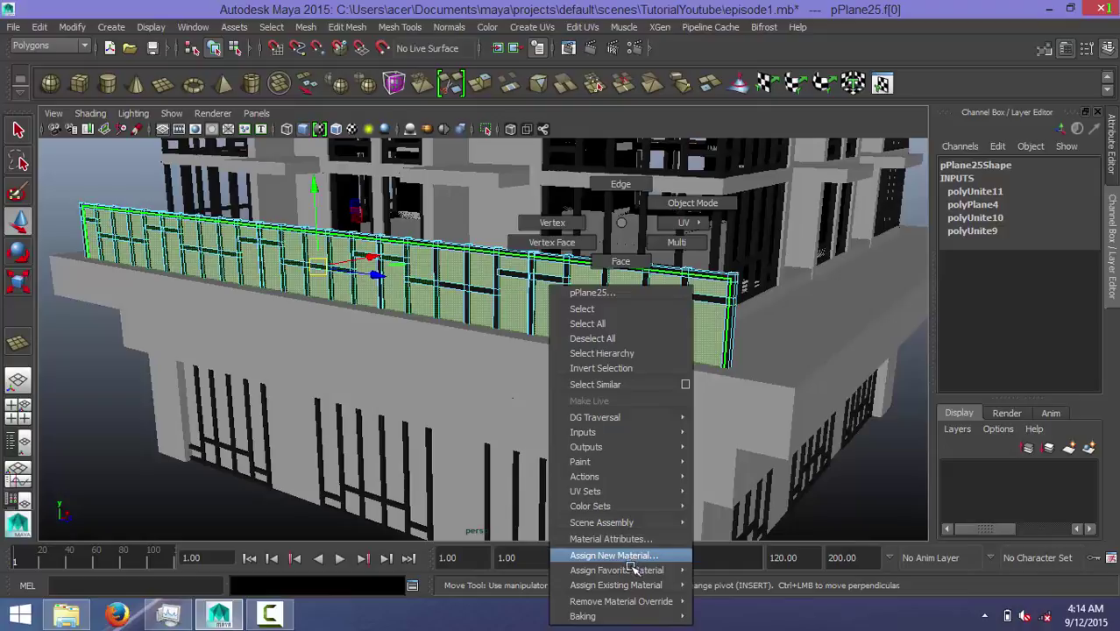
mouse_move(615, 584)
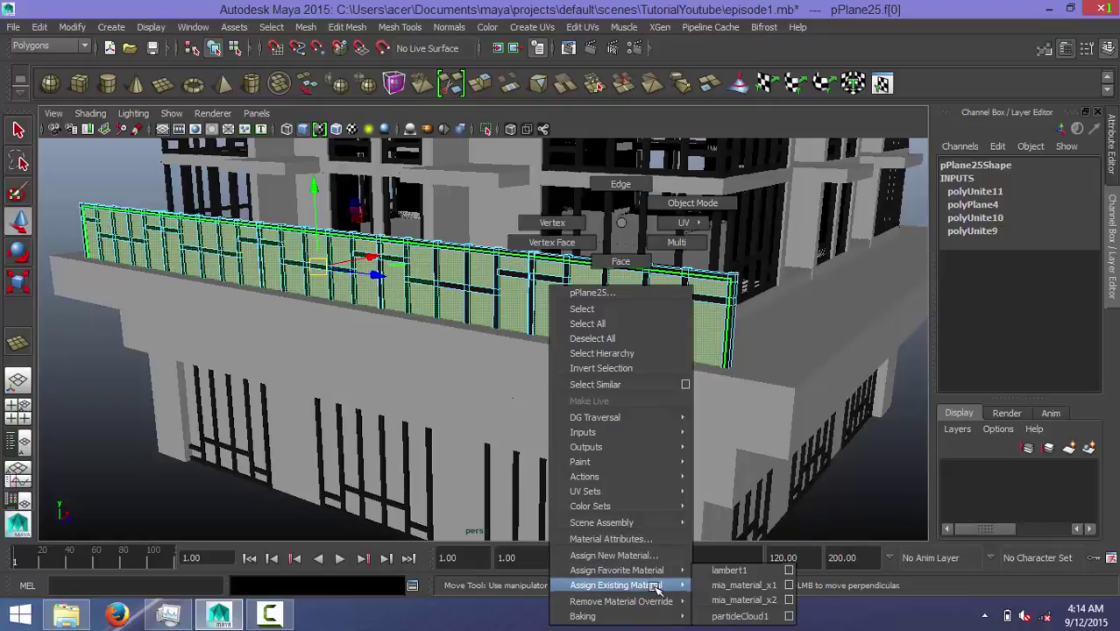
click(743, 584)
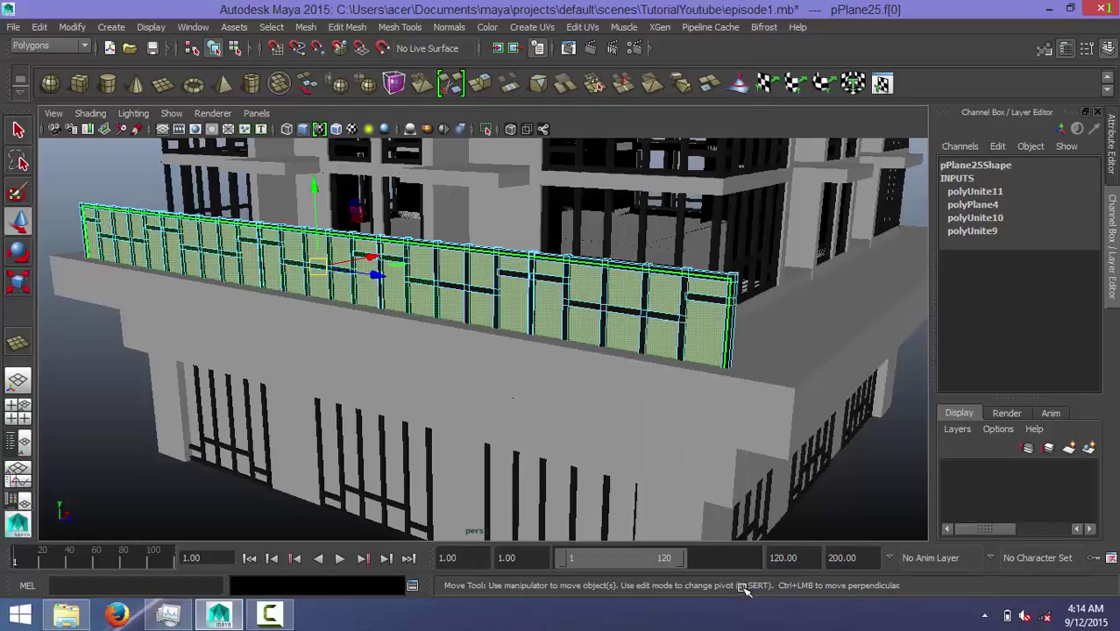
Step: Select the combined railing and duplicate it, sliding the copy along Z
mouse_move(611, 321)
alt+mouse_down()
mouse_move(605, 364)
mouse_move(533, 296)
mouse_move(583, 311)
mouse_move(680, 272)
alt+mouse_up()
click(604, 364)
scroll(679, 254, up, 3)
mouse_move(678, 224)
alt+mouse_down()
mouse_move(618, 228)
mouse_move(645, 304)
alt+mouse_up()
right_drag(625, 250, 685, 208)
click(646, 341)
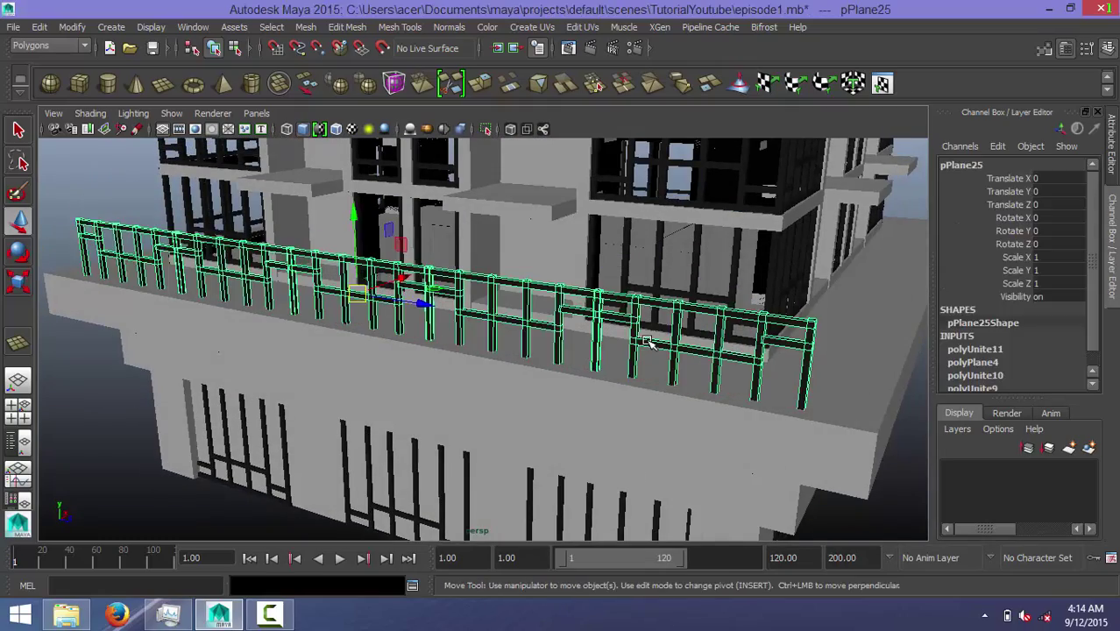
scroll(653, 341, down, 3)
alt+drag(648, 343, 569, 373)
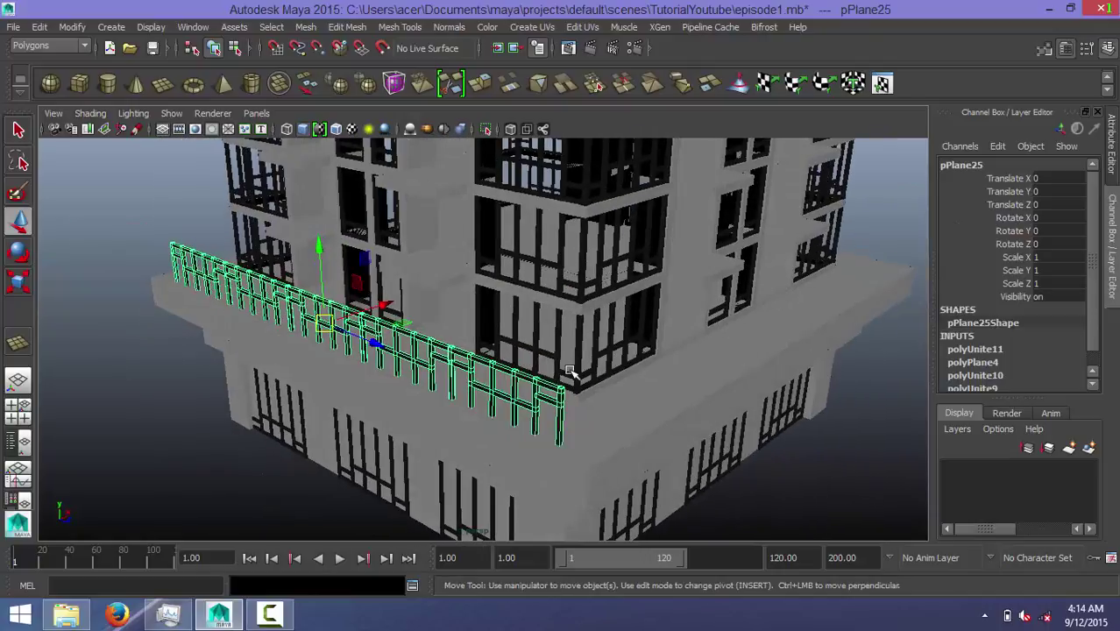
key(ctrl+d)
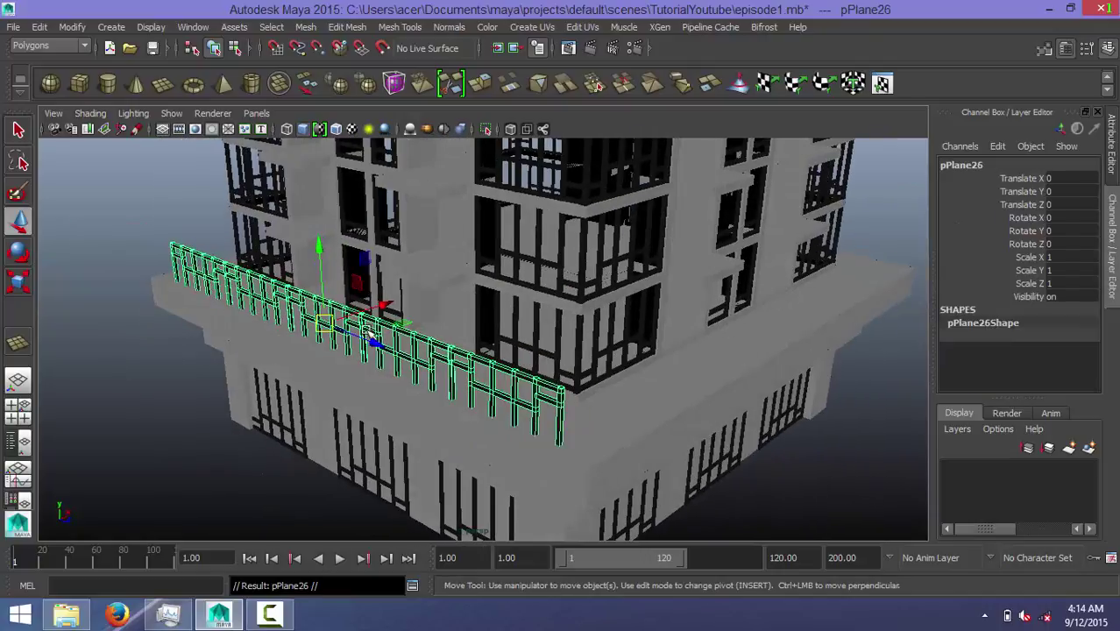
drag(383, 345, 430, 350)
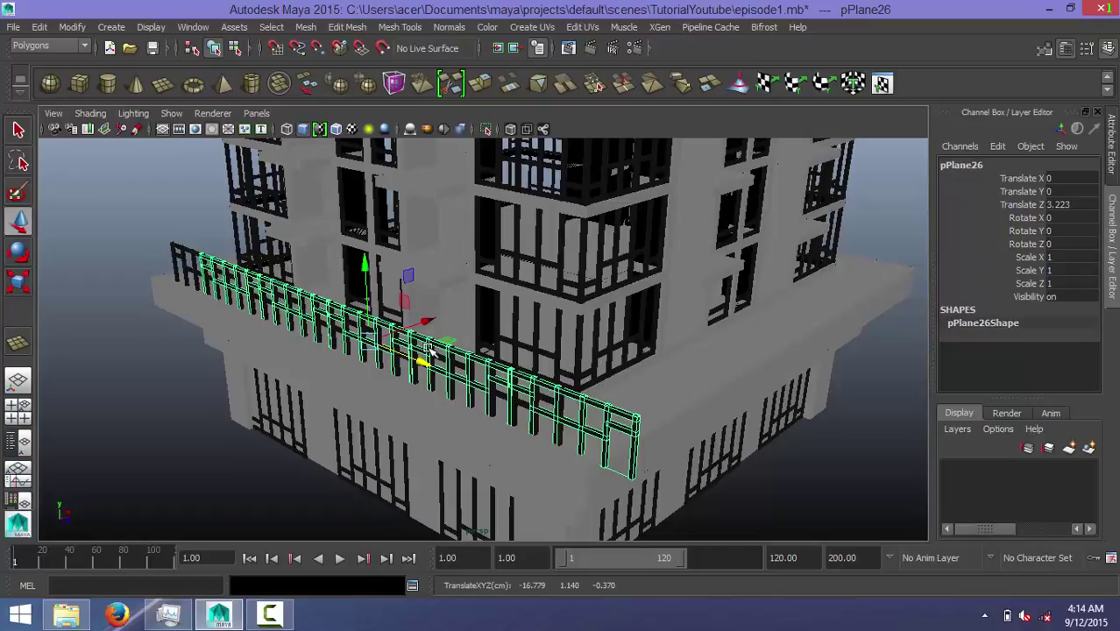
Step: Rotate the copy 90 degrees on Y and slide it toward the side edge
key(e)
drag(378, 369, 298, 372)
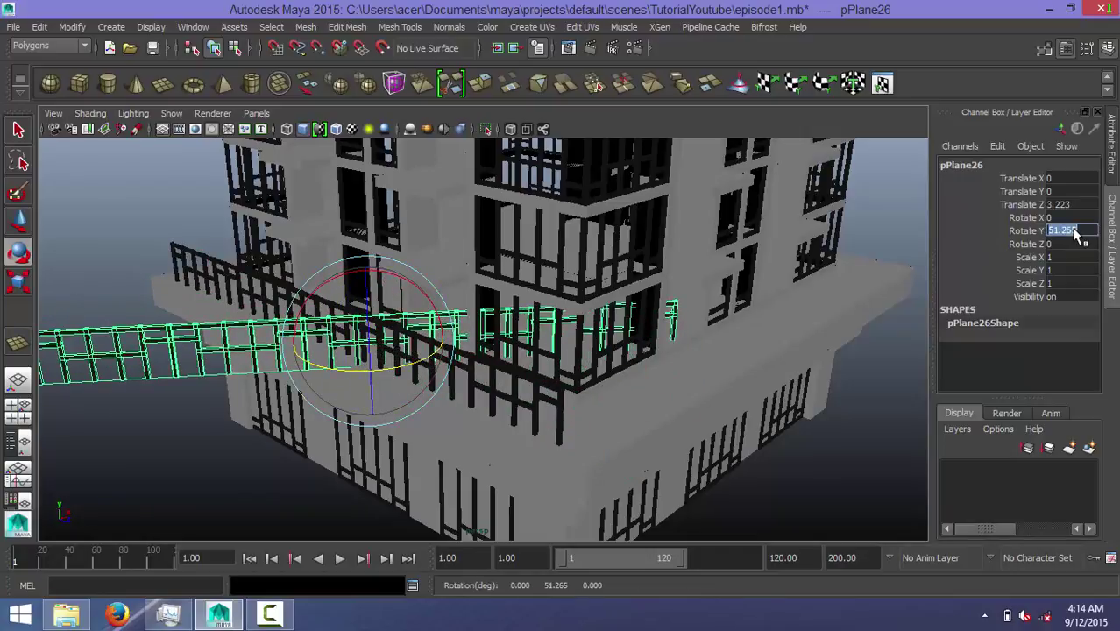
text(90)
key(Return)
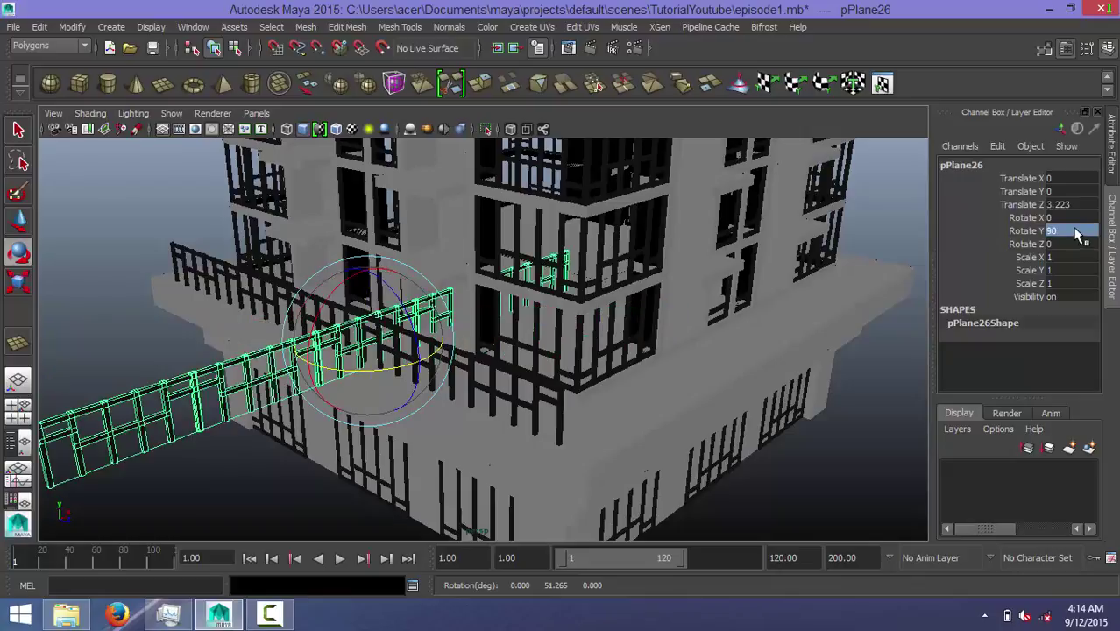
key(w)
mouse_move(421, 367)
mouse_down()
mouse_move(622, 465)
mouse_move(675, 318)
mouse_move(768, 297)
mouse_up()
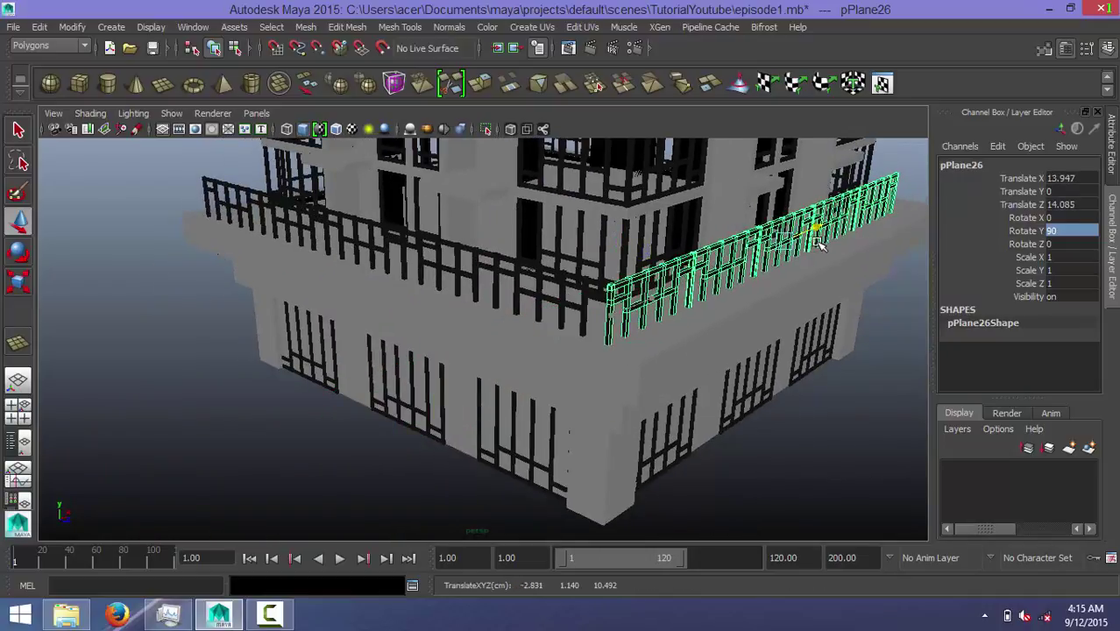
Step: Nudge the rotated railing along X and Z until it lines up with the corner
scroll(768, 296, up, 3)
alt+middle_drag(768, 296, 744, 297)
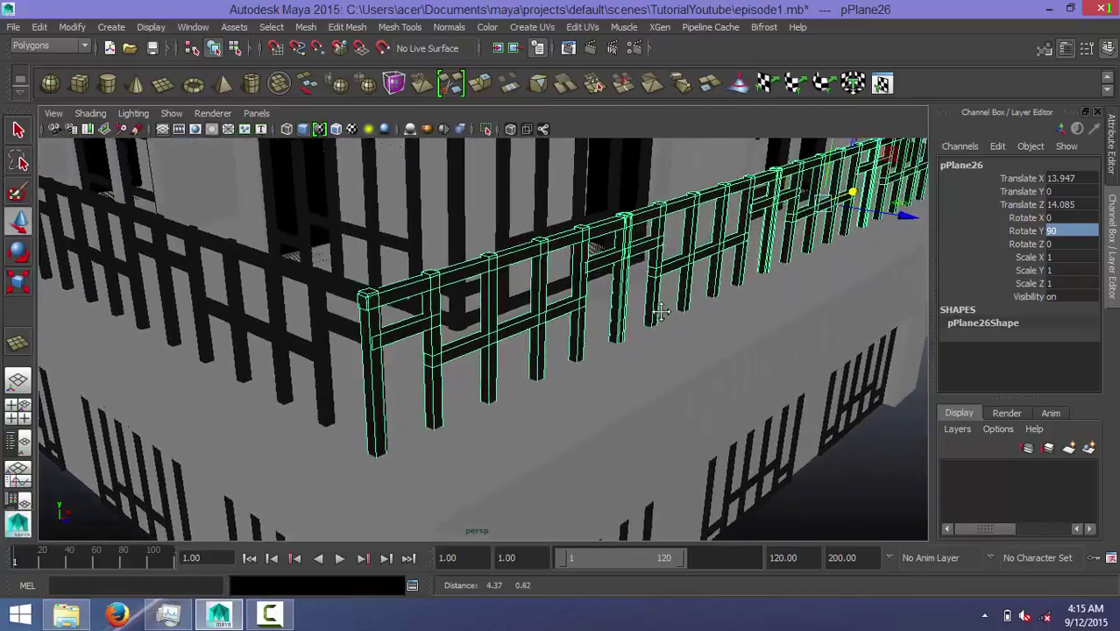
alt+drag(745, 298, 644, 308)
drag(794, 222, 798, 222)
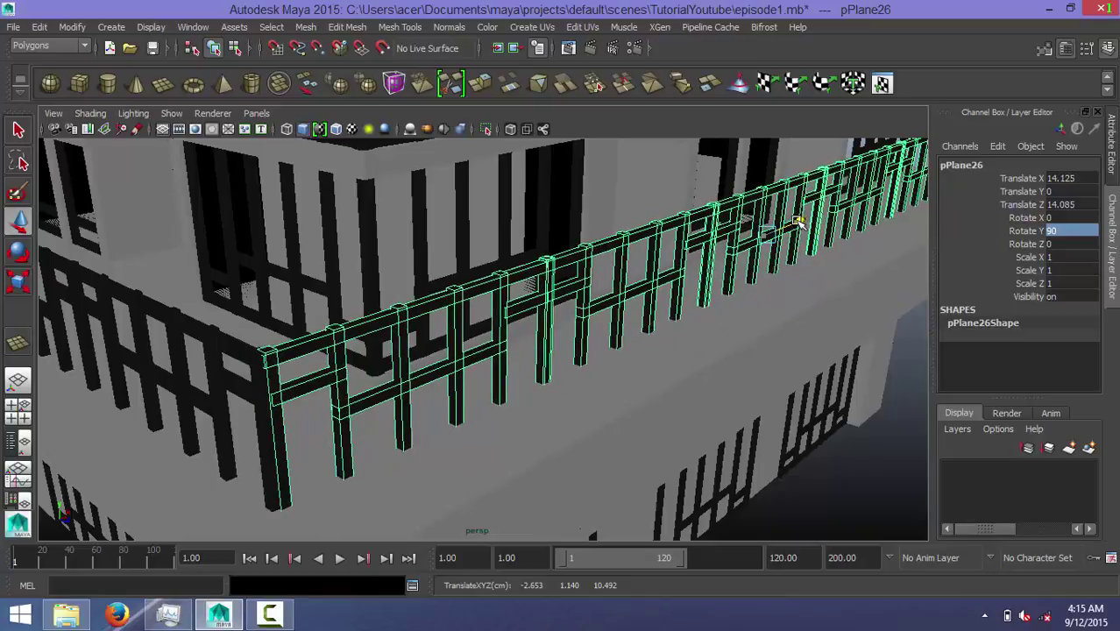
mouse_move(694, 262)
alt+mouse_down()
mouse_move(706, 262)
mouse_move(694, 311)
mouse_move(707, 295)
alt+mouse_up()
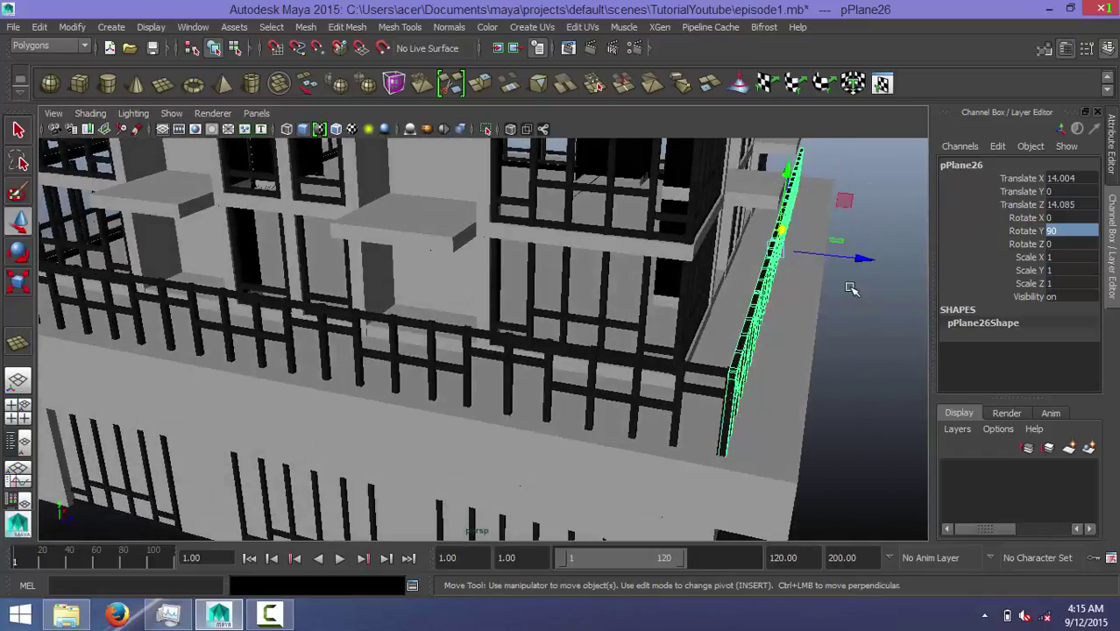
drag(862, 259, 860, 258)
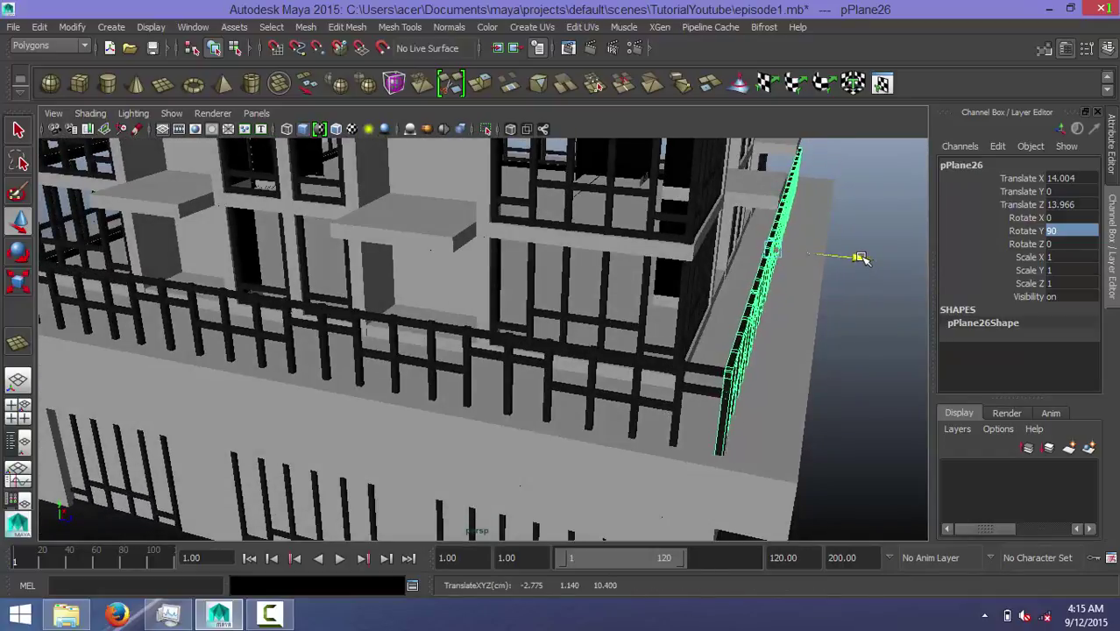
mouse_move(842, 310)
alt+mouse_down()
mouse_move(727, 333)
mouse_move(637, 320)
mouse_move(667, 330)
mouse_move(861, 324)
mouse_move(805, 343)
mouse_move(617, 353)
alt+mouse_up()
scroll(618, 353, up, 3)
scroll(619, 403, up, 3)
mouse_move(620, 403)
alt+mouse_down()
mouse_move(615, 380)
mouse_move(629, 399)
mouse_move(605, 333)
mouse_move(642, 353)
mouse_move(665, 325)
mouse_move(707, 330)
mouse_move(630, 348)
alt+mouse_up()
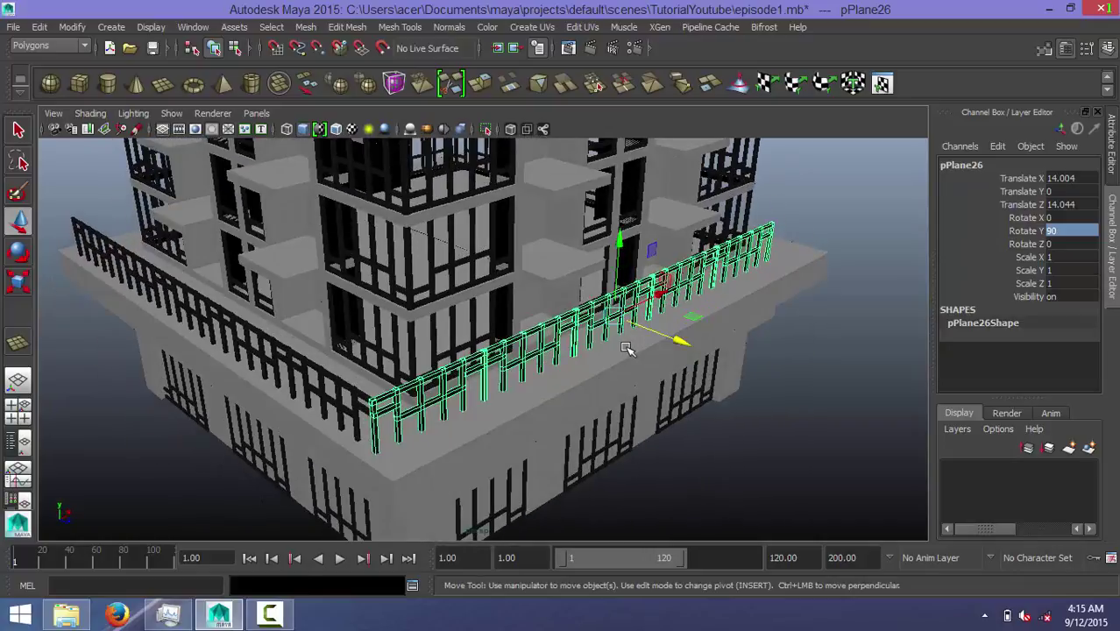
mouse_move(673, 340)
mouse_down()
mouse_move(395, 230)
mouse_move(523, 232)
mouse_move(372, 254)
mouse_up()
mouse_move(436, 326)
alt+mouse_down()
mouse_move(500, 307)
mouse_move(454, 320)
mouse_move(463, 314)
mouse_move(438, 298)
mouse_move(467, 286)
alt+mouse_up()
Step: Duplicate the railing, slide the copy along X, and test rotations on it
key(f)
key(ctrl+d)
mouse_move(658, 266)
mouse_down()
mouse_move(461, 280)
mouse_move(438, 263)
mouse_move(442, 305)
mouse_move(479, 308)
mouse_up()
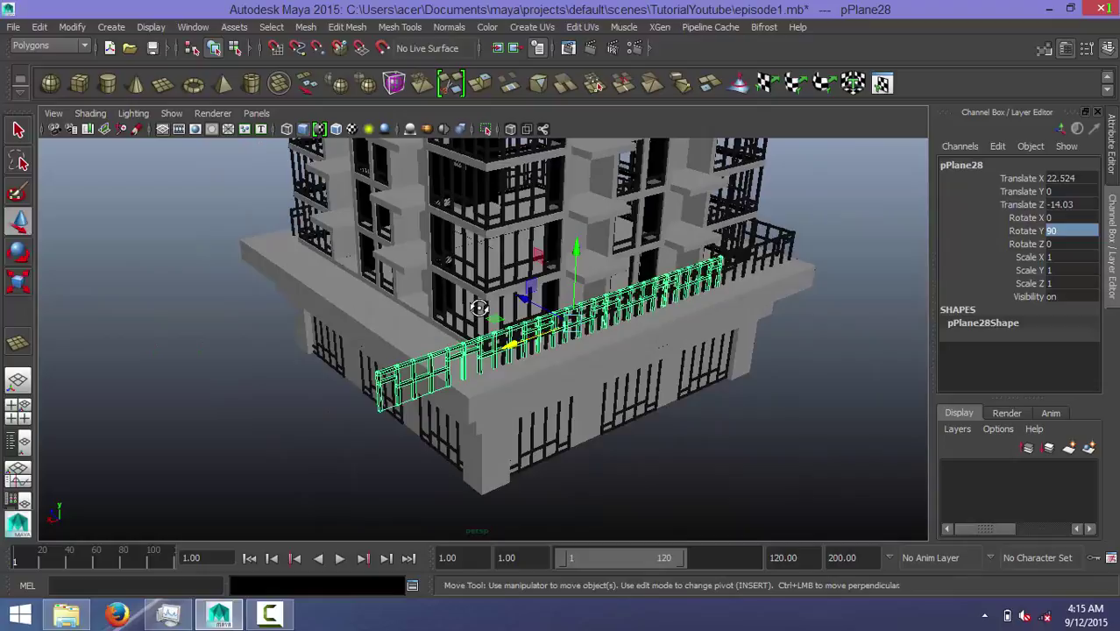
key(e)
drag(565, 362, 505, 331)
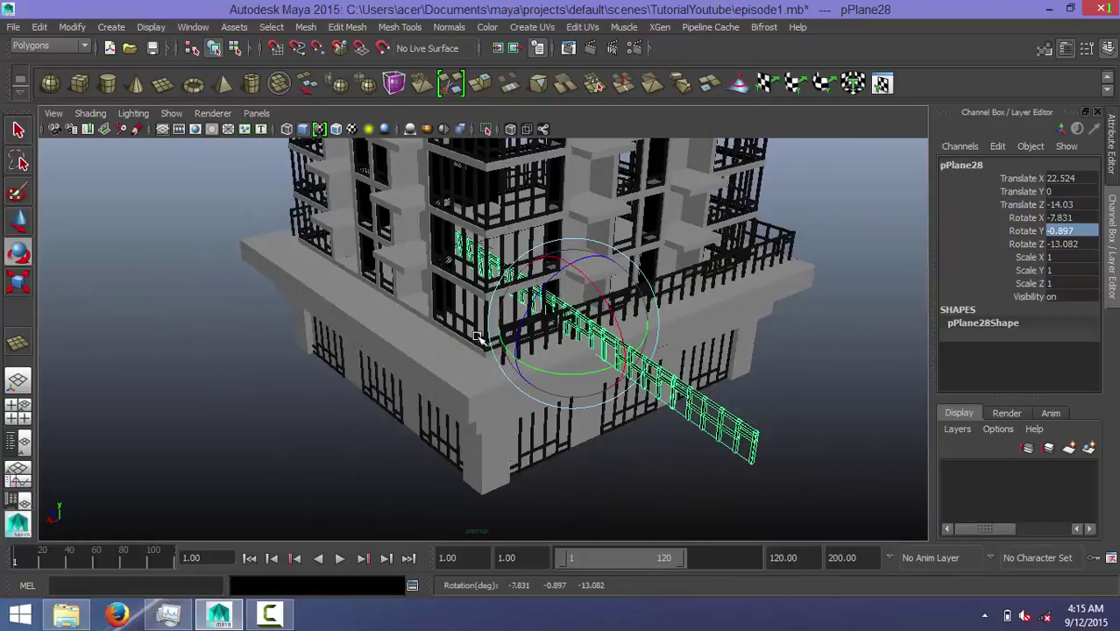
key(ctrl+z)
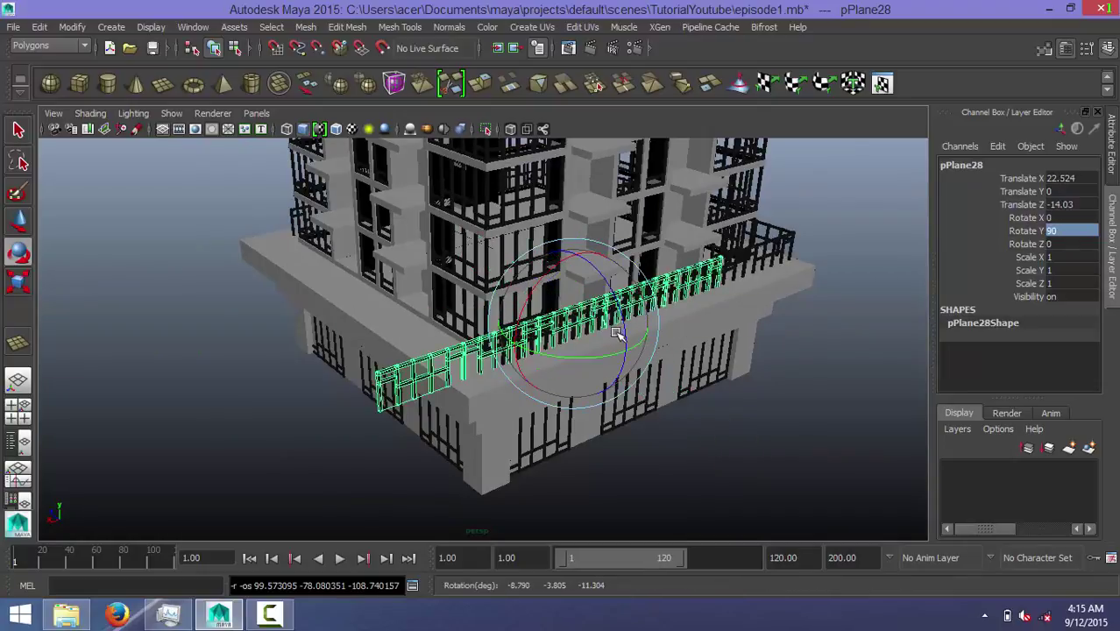
drag(577, 359, 881, 316)
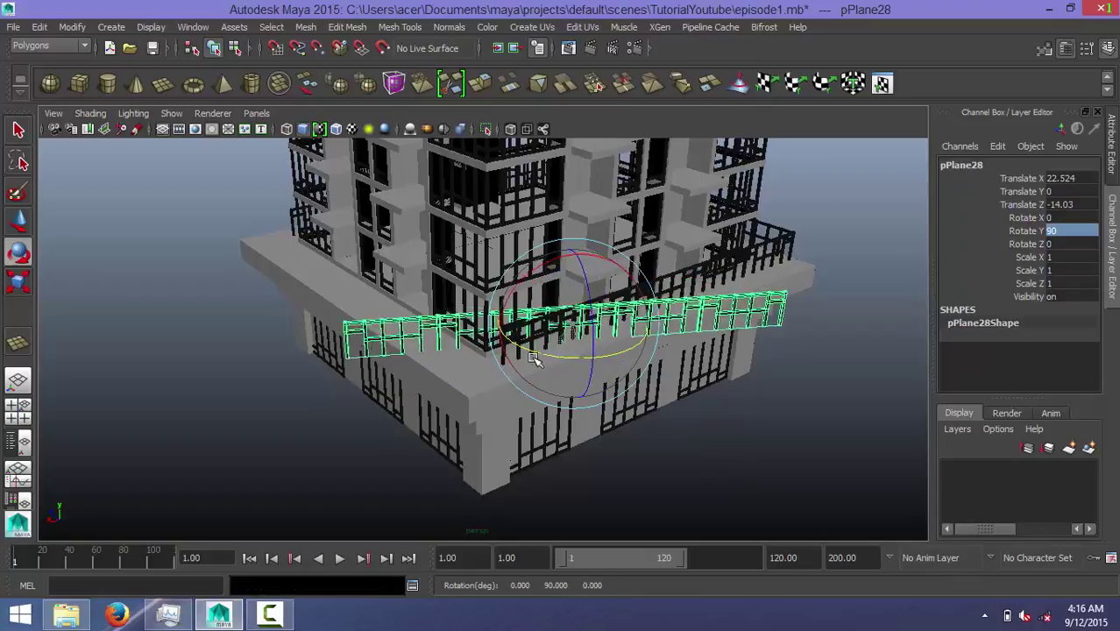
key(ctrl+z)
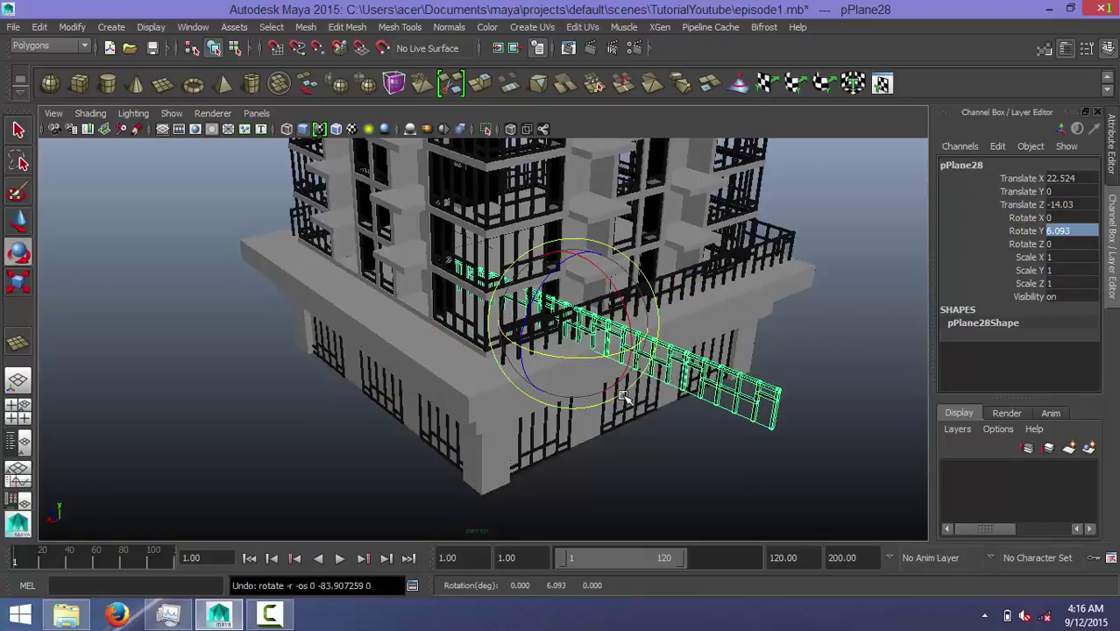
drag(578, 360, 697, 342)
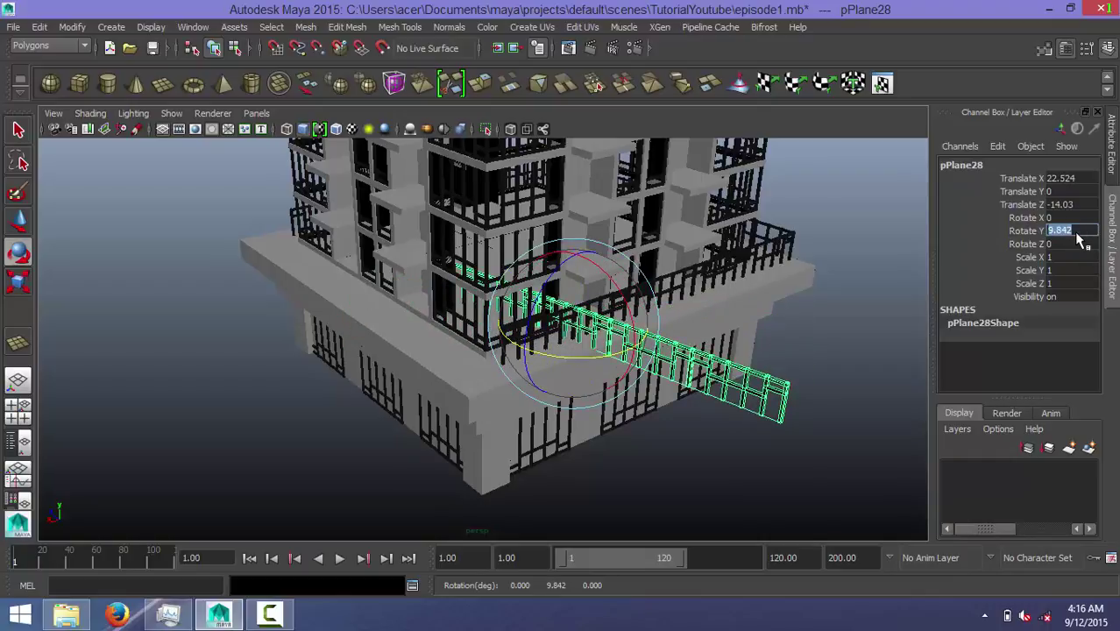
text(90)
key(Return)
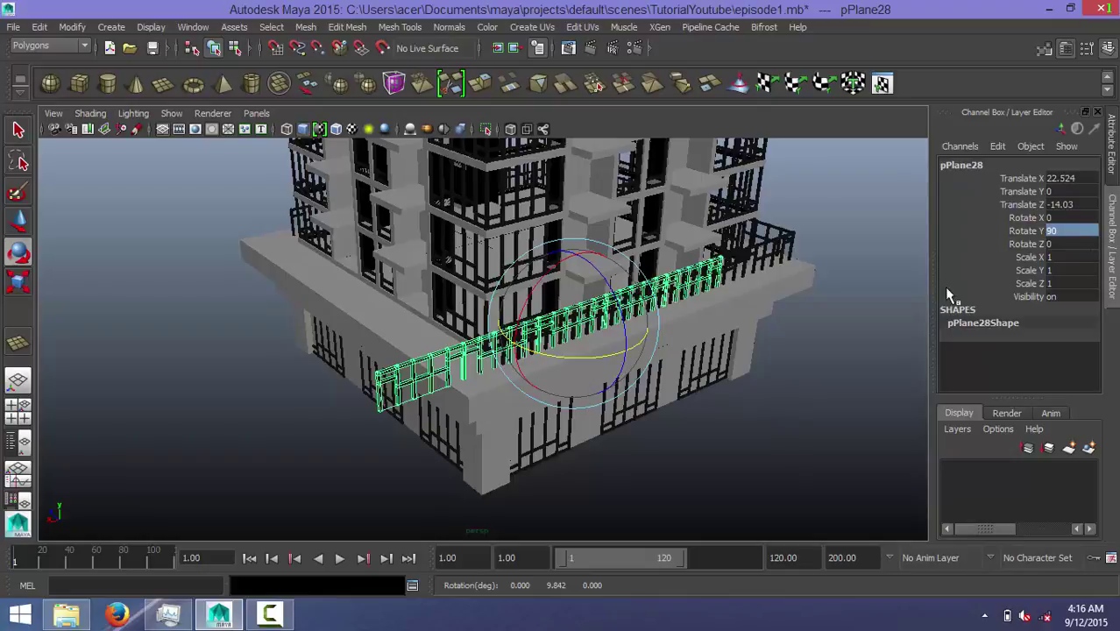
Step: Set the copy's Rotate Y to 180 and slide it to Translate X 29.445
click(1055, 229)
text(18)
key(Return)
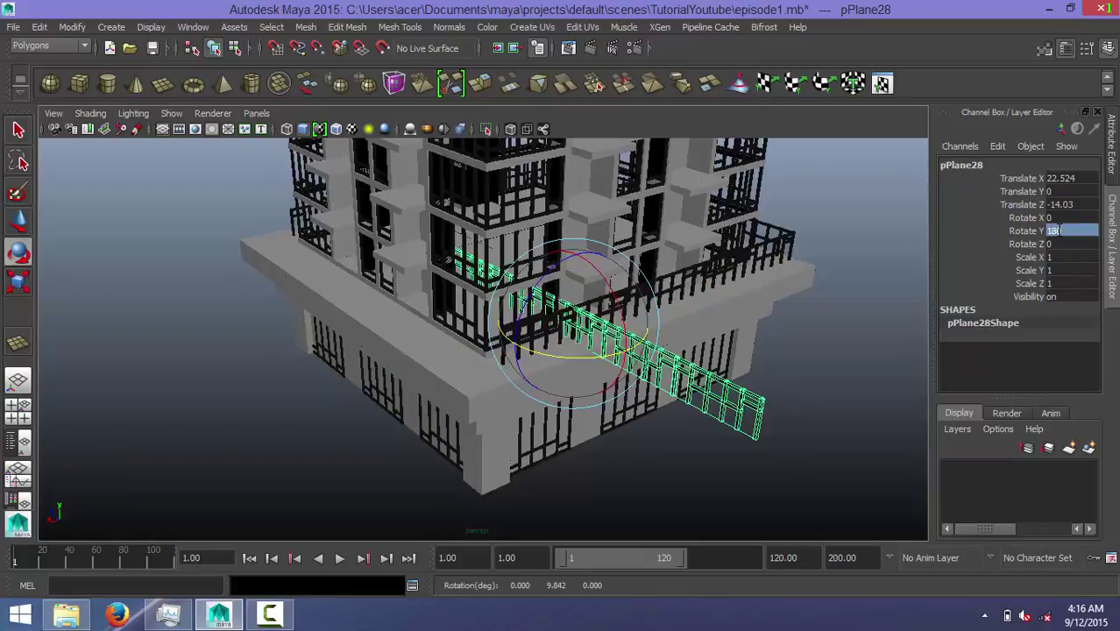
key(w)
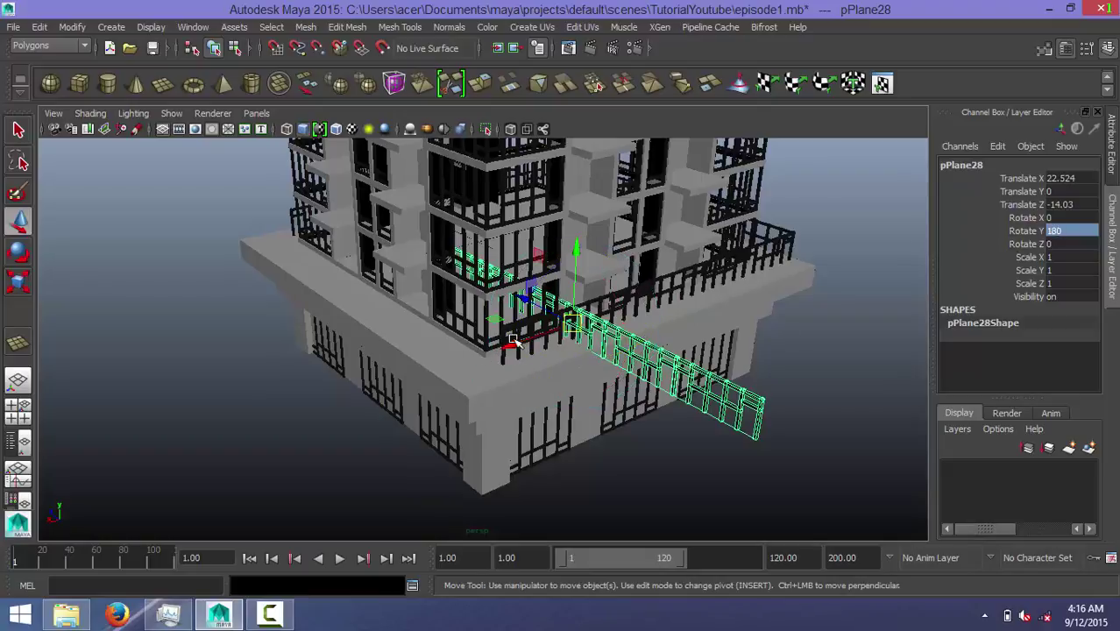
drag(504, 352, 411, 363)
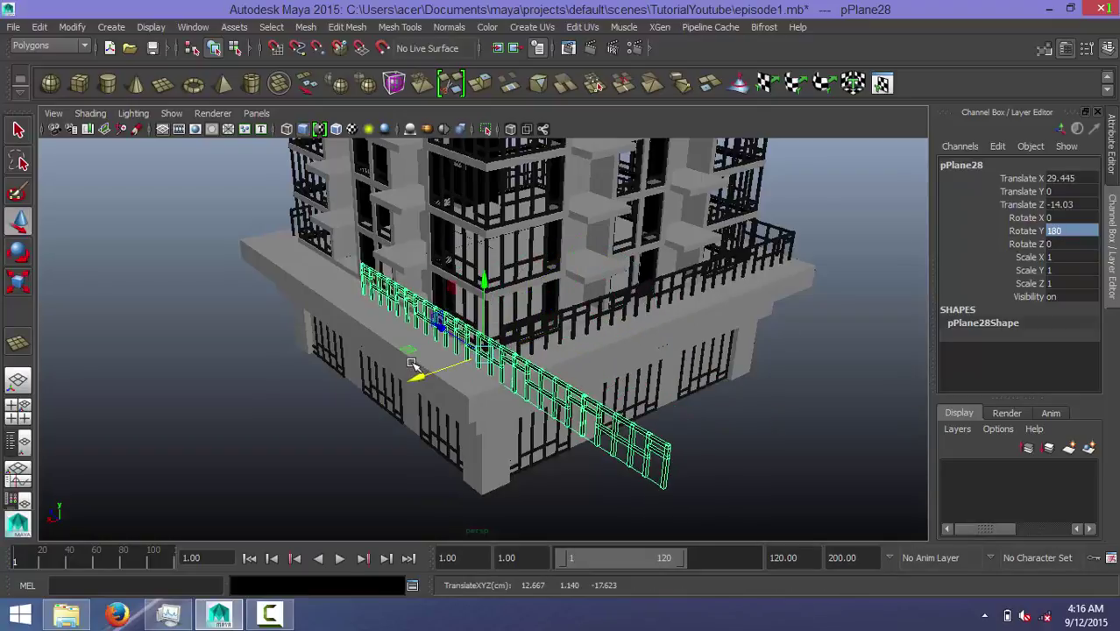
mouse_move(477, 379)
alt+mouse_down()
mouse_move(611, 393)
mouse_move(430, 366)
mouse_move(450, 416)
mouse_move(370, 395)
mouse_move(350, 372)
mouse_move(292, 379)
alt+mouse_up()
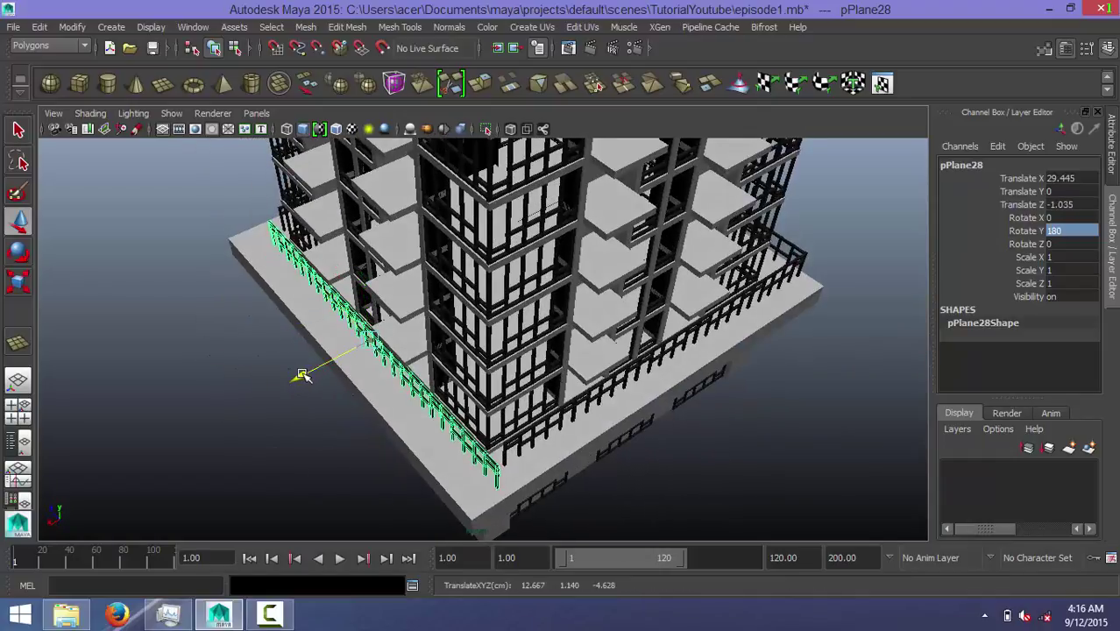
Step: Slide railing pPlane28 along Z to X 30.142, Z 0.027, meeting the roof corner
alt+drag(373, 377, 422, 344)
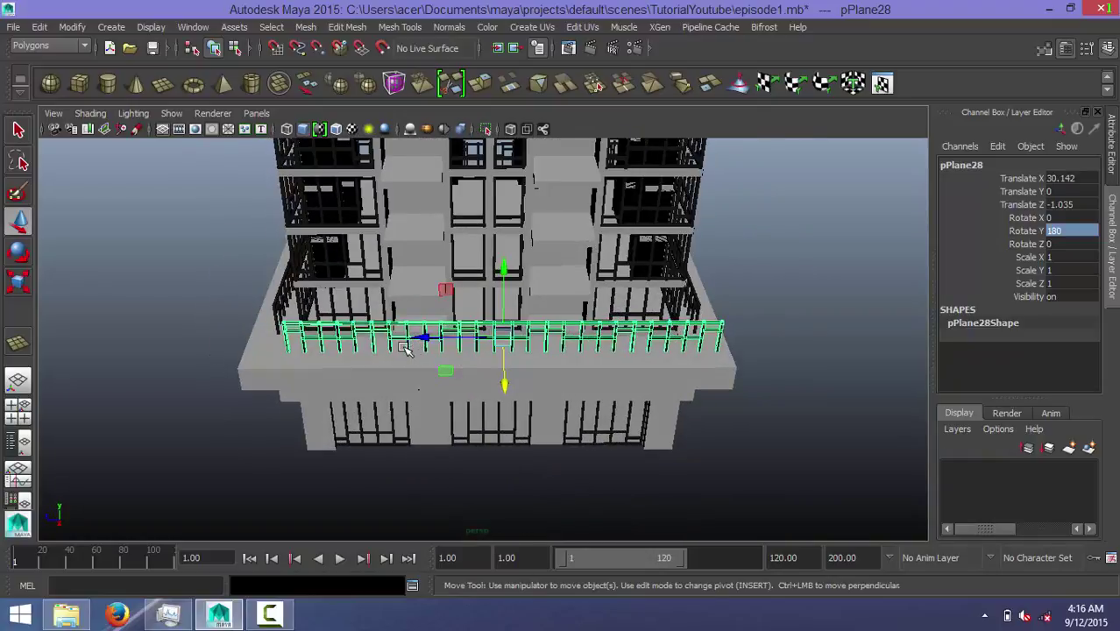
mouse_move(429, 341)
mouse_down()
mouse_move(405, 338)
mouse_move(537, 325)
mouse_move(530, 317)
mouse_move(555, 311)
mouse_move(495, 325)
mouse_move(427, 310)
mouse_move(517, 301)
mouse_up()
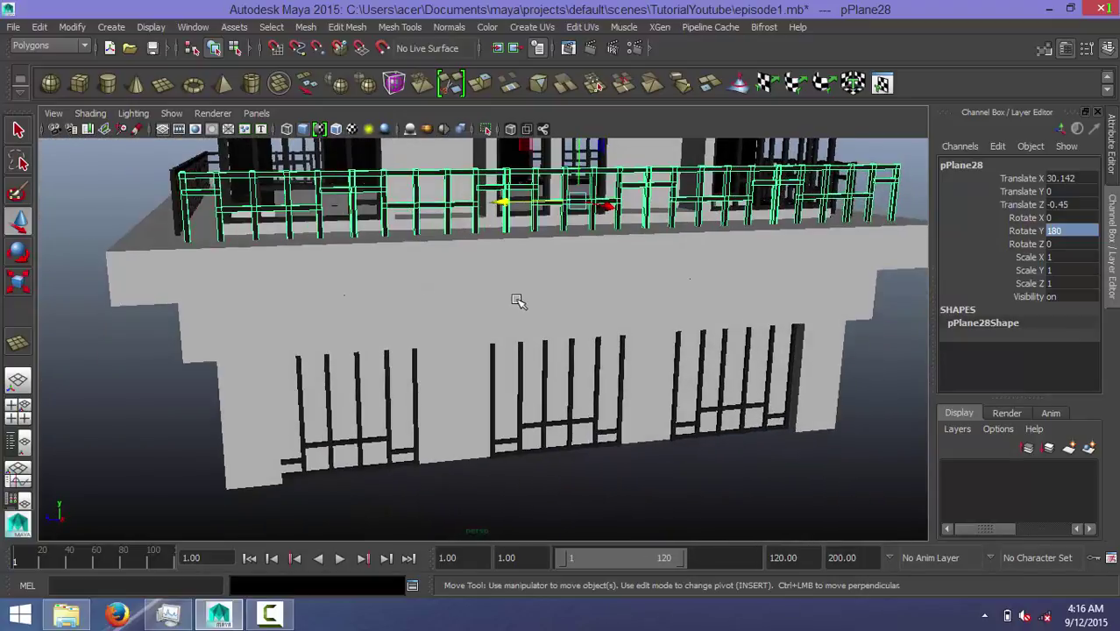
mouse_move(506, 205)
mouse_down()
mouse_move(455, 226)
mouse_move(469, 254)
mouse_move(437, 288)
mouse_move(360, 263)
mouse_up()
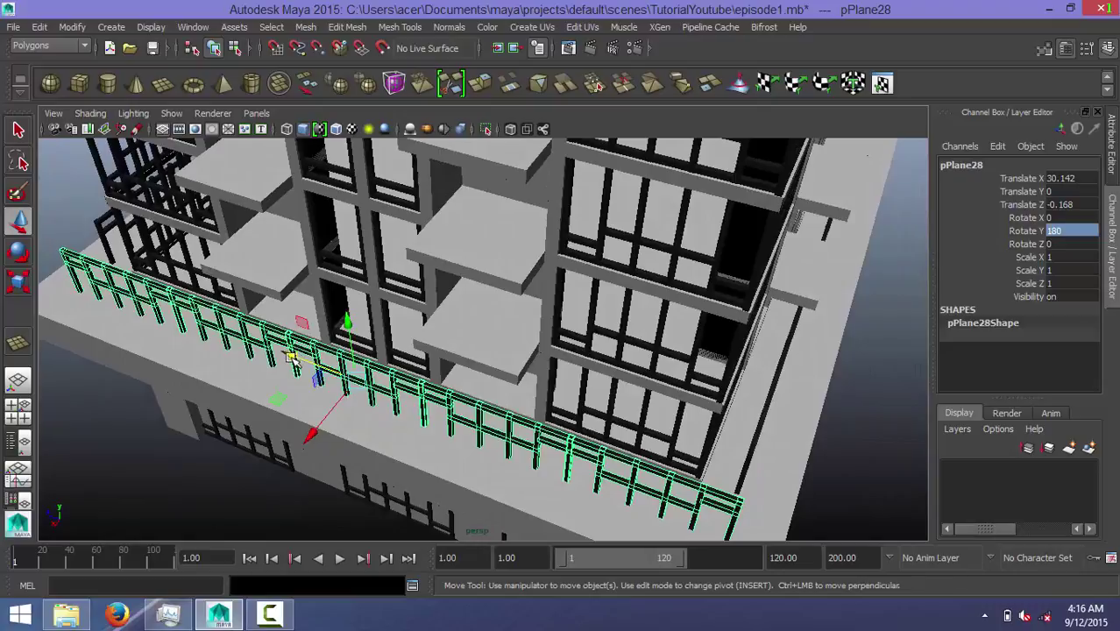
mouse_move(292, 357)
mouse_down()
mouse_move(263, 360)
mouse_move(382, 375)
mouse_move(512, 368)
mouse_up()
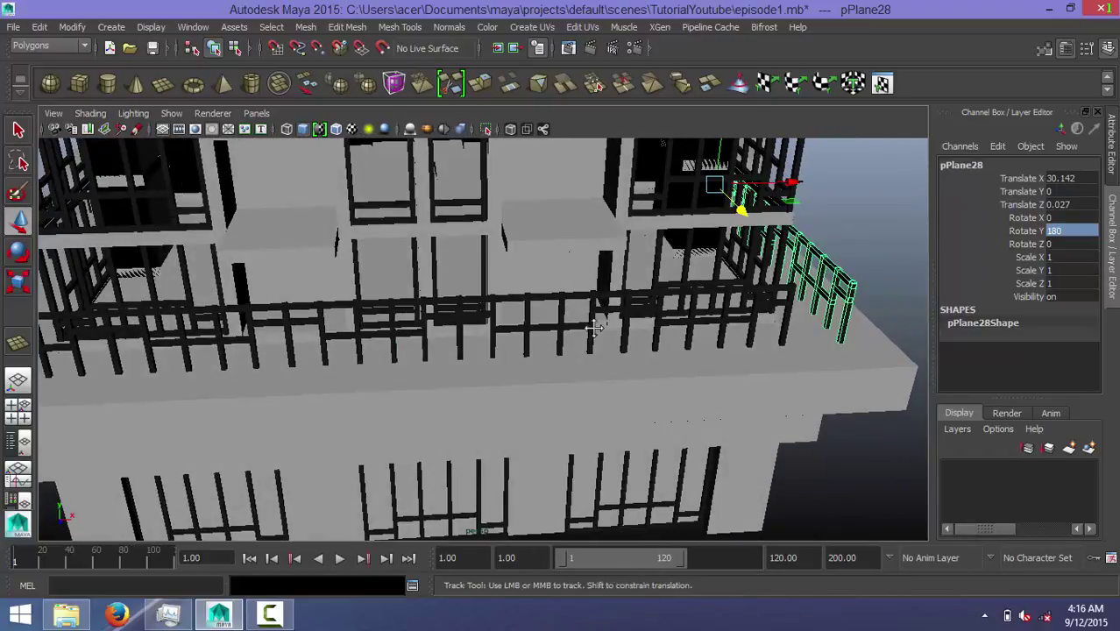
Step: Orbit to a frontal view, select front railing pPlane26 and bring up its marking menu
alt+middle_drag(648, 326, 545, 329)
mouse_move(644, 347)
alt+mouse_down()
mouse_move(592, 280)
mouse_move(560, 289)
alt+mouse_up()
alt+middle_drag(561, 289, 533, 295)
mouse_move(533, 295)
alt+mouse_down()
mouse_move(581, 296)
mouse_move(606, 275)
mouse_move(613, 292)
alt+mouse_up()
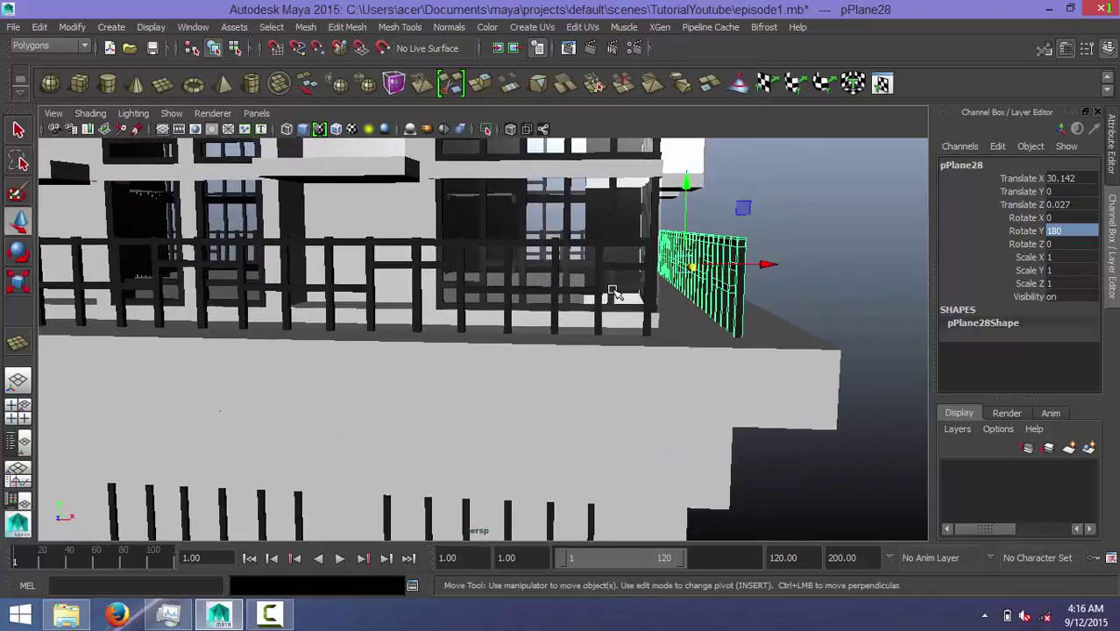
click(624, 286)
right_drag(624, 223, 569, 226)
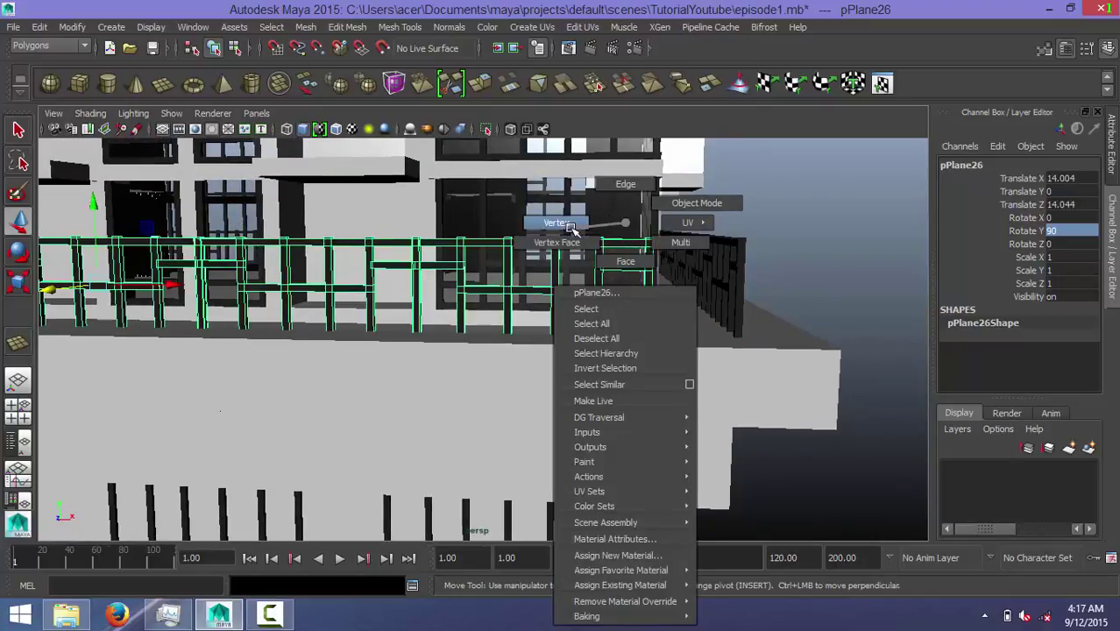
Step: In vertex mode on pPlane26, stretch the railing's right end and shift the middle posts right
click(638, 269)
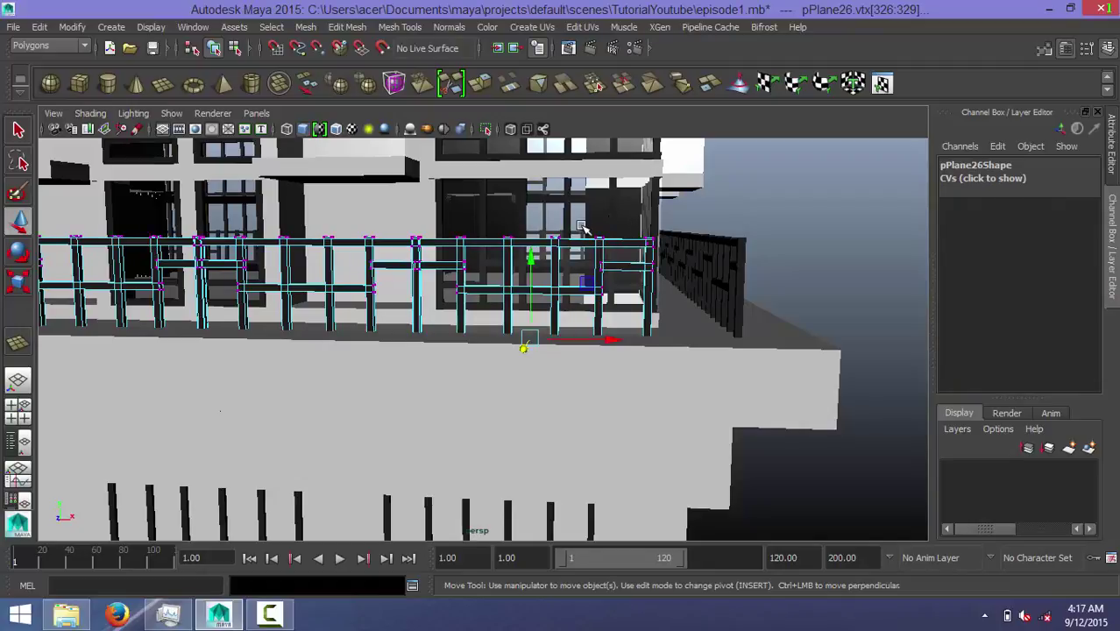
drag(578, 223, 685, 360)
drag(703, 288, 782, 291)
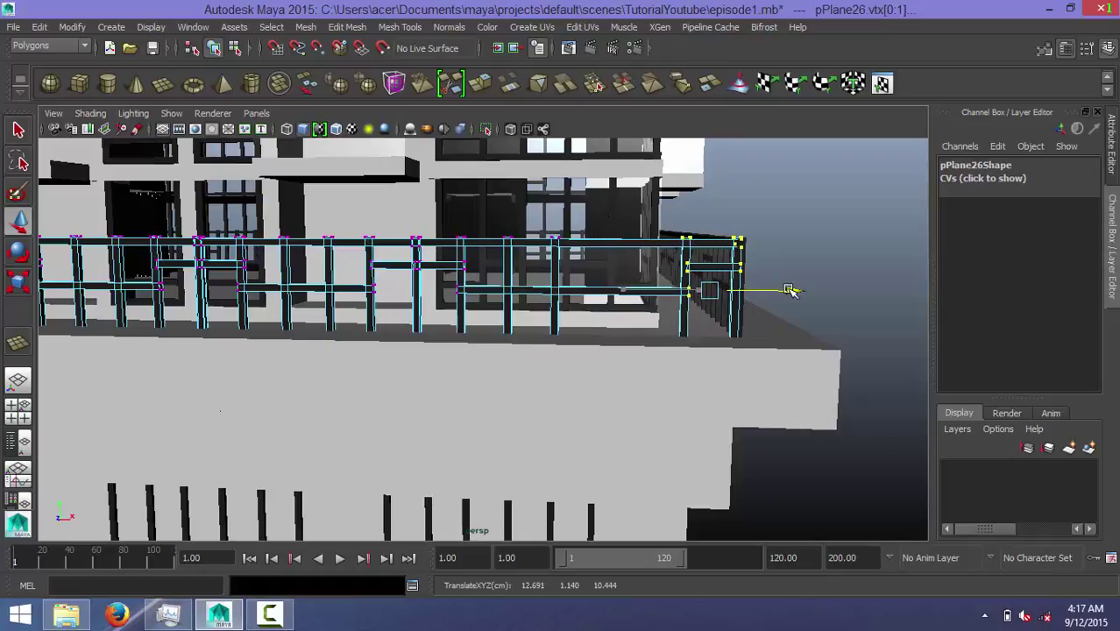
drag(782, 291, 795, 290)
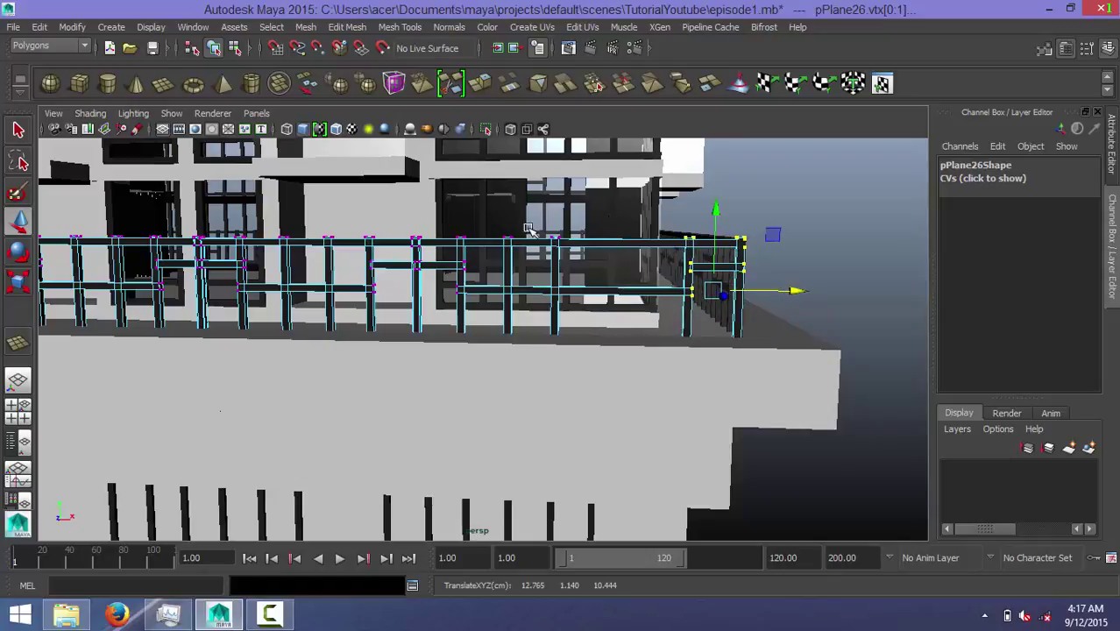
drag(490, 226, 604, 359)
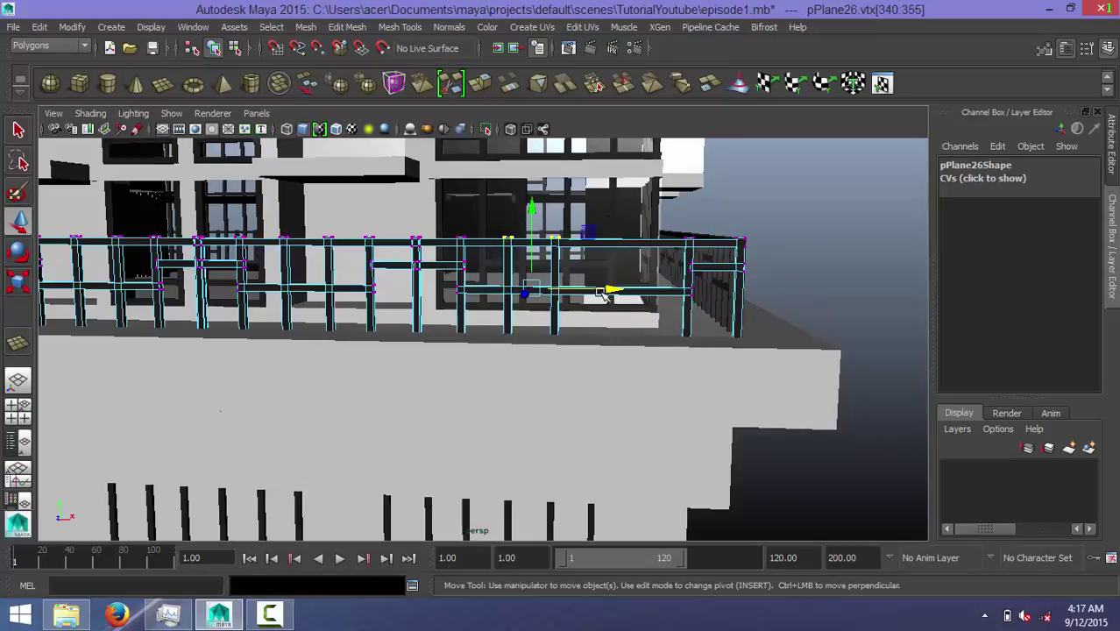
drag(613, 291, 679, 290)
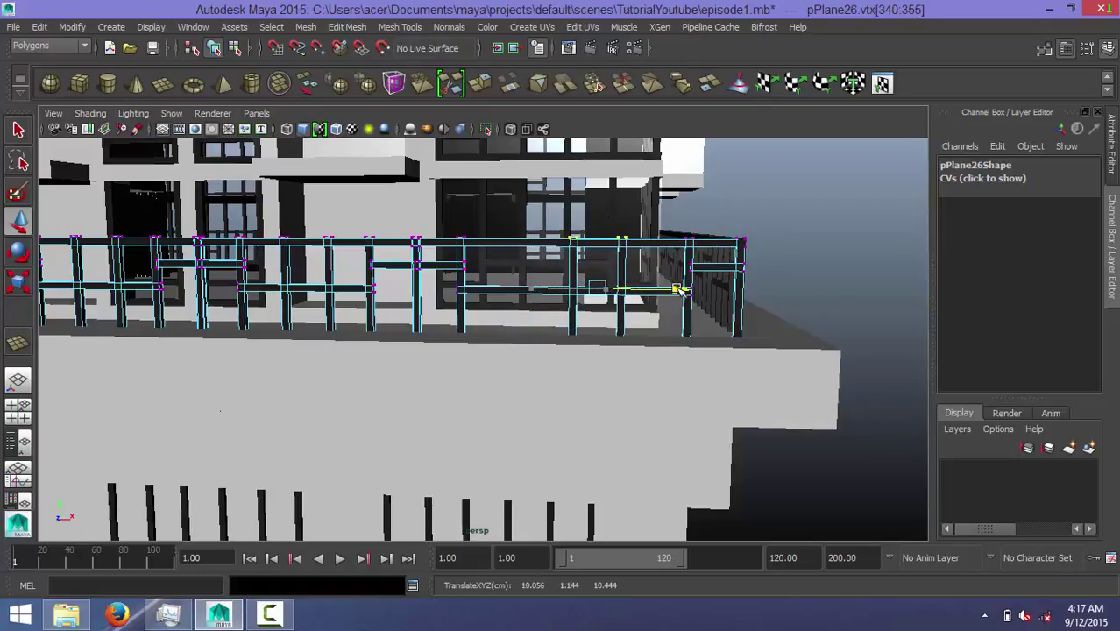
Step: Slide two more groups of post vertices along X, to about X 6.976 and 4.261
drag(400, 223, 467, 352)
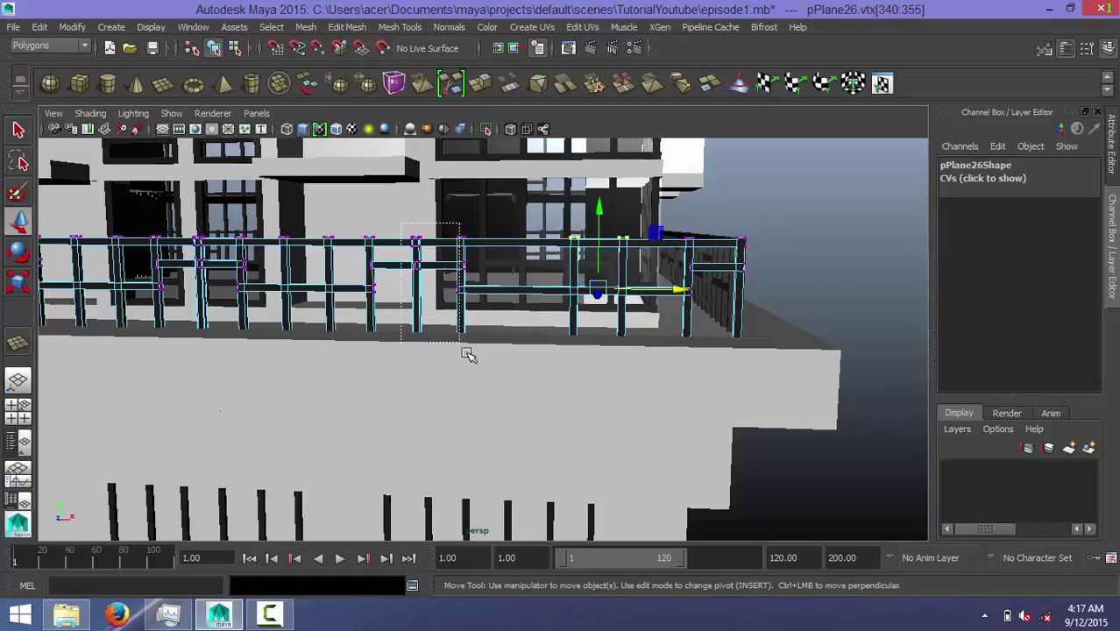
drag(516, 289, 550, 289)
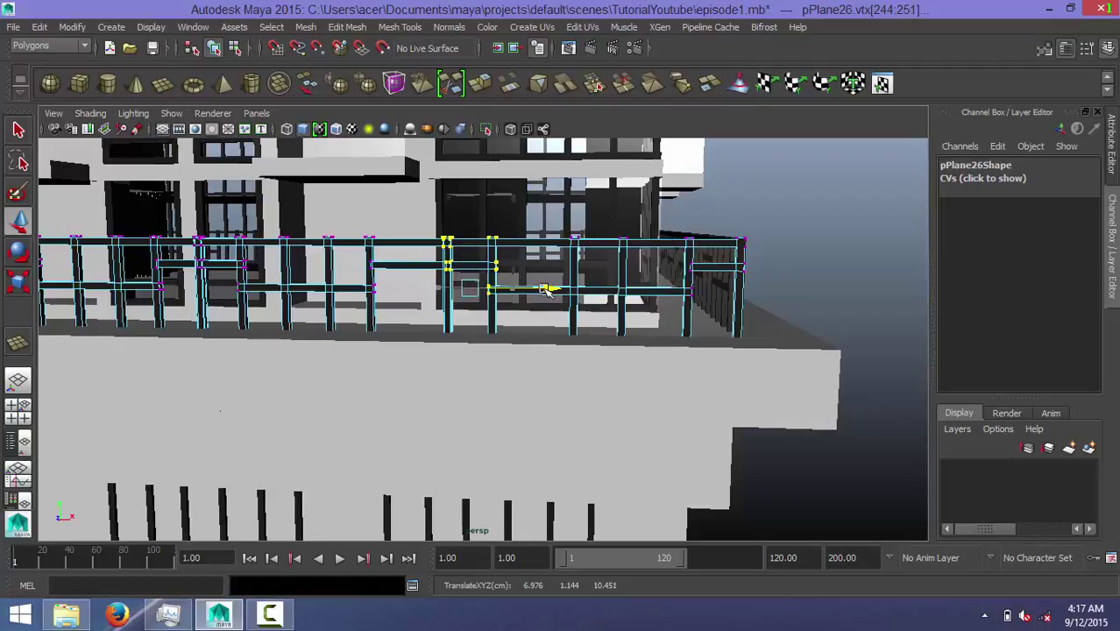
alt+middle_drag(364, 285, 460, 285)
drag(410, 225, 504, 355)
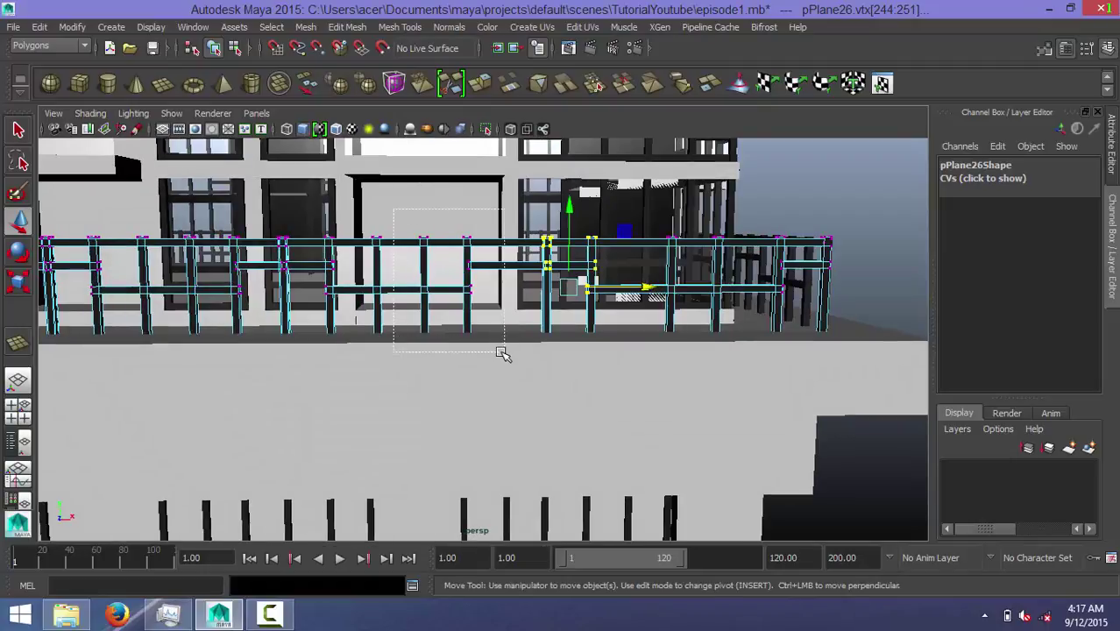
mouse_move(523, 292)
mouse_down()
mouse_move(615, 316)
mouse_move(571, 329)
mouse_up()
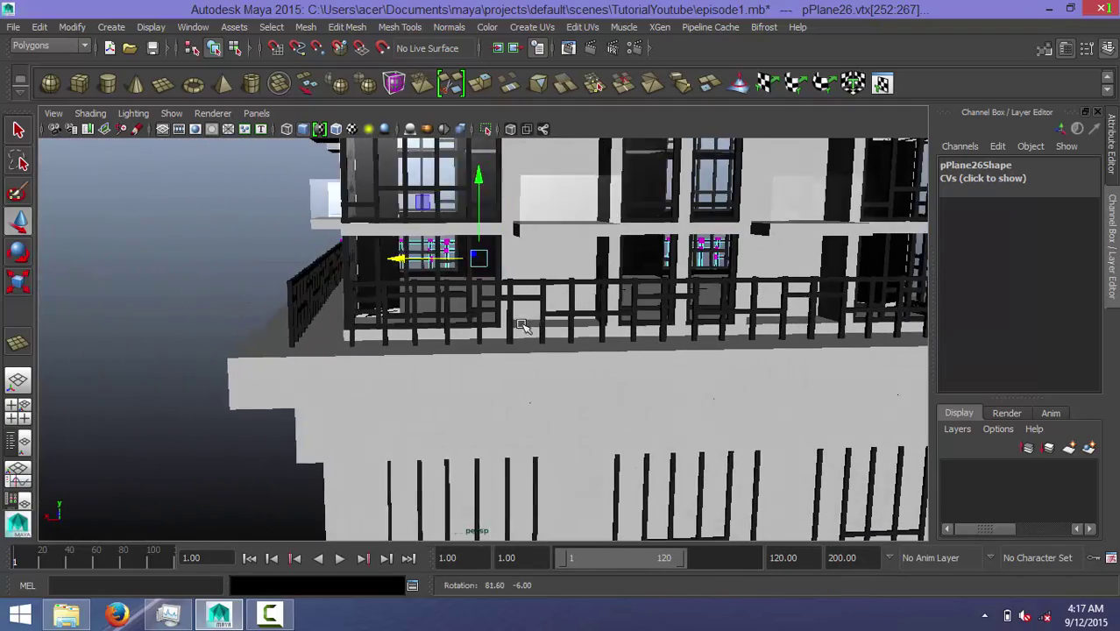
alt+drag(571, 328, 460, 328)
Step: Put railing pPlane27 in vertex mode and slide its end posts left along X
click(420, 325)
right_drag(420, 326, 346, 230)
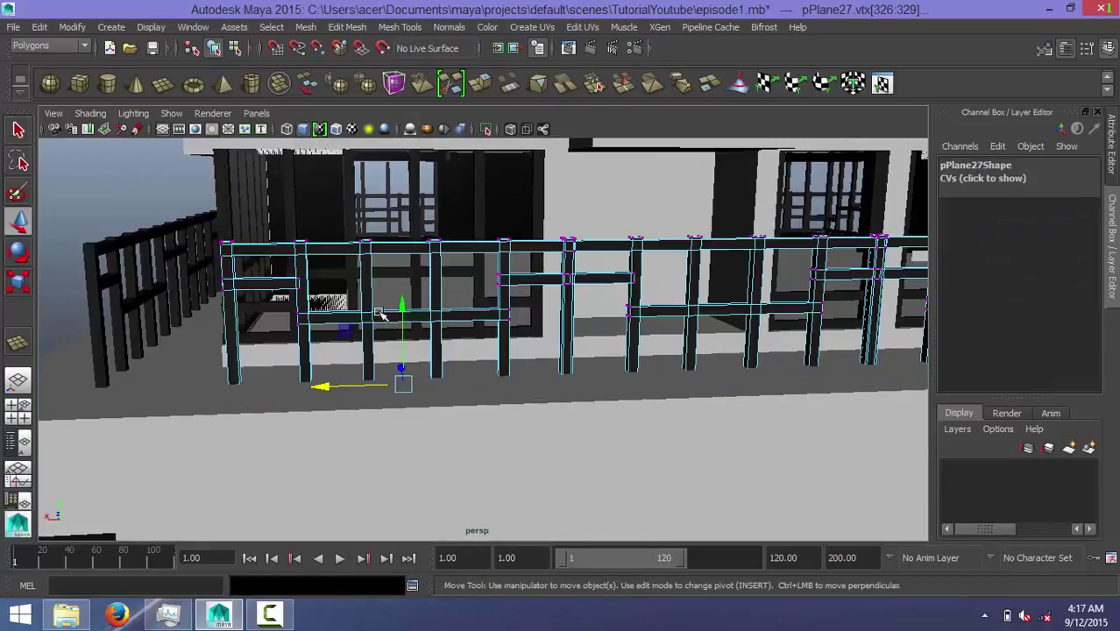
alt+drag(381, 316, 443, 311)
drag(374, 252, 528, 452)
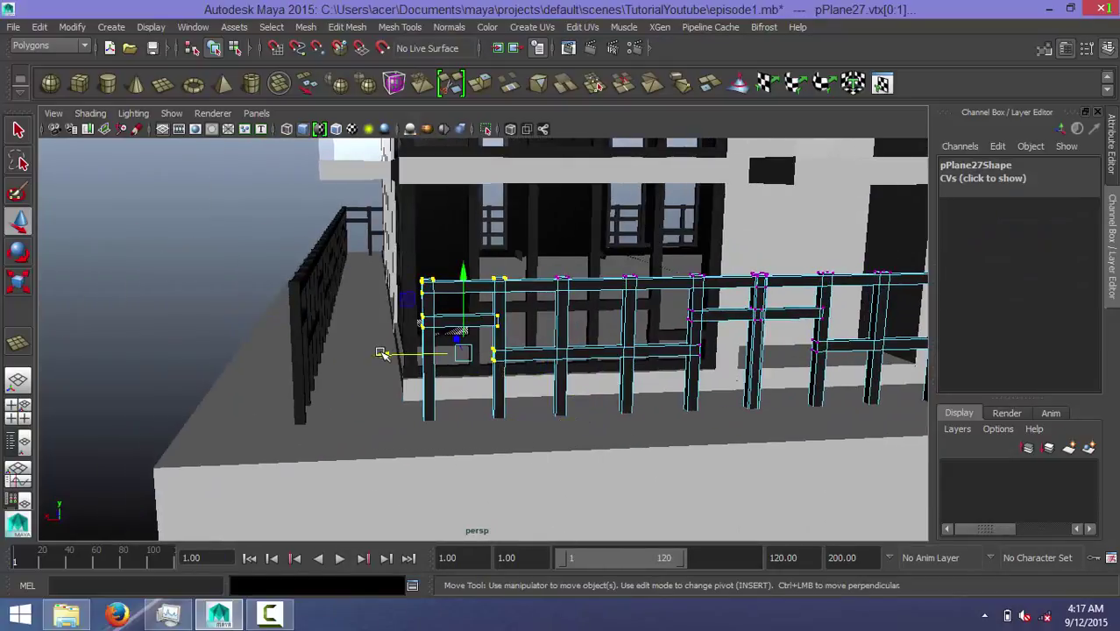
drag(371, 354, 253, 356)
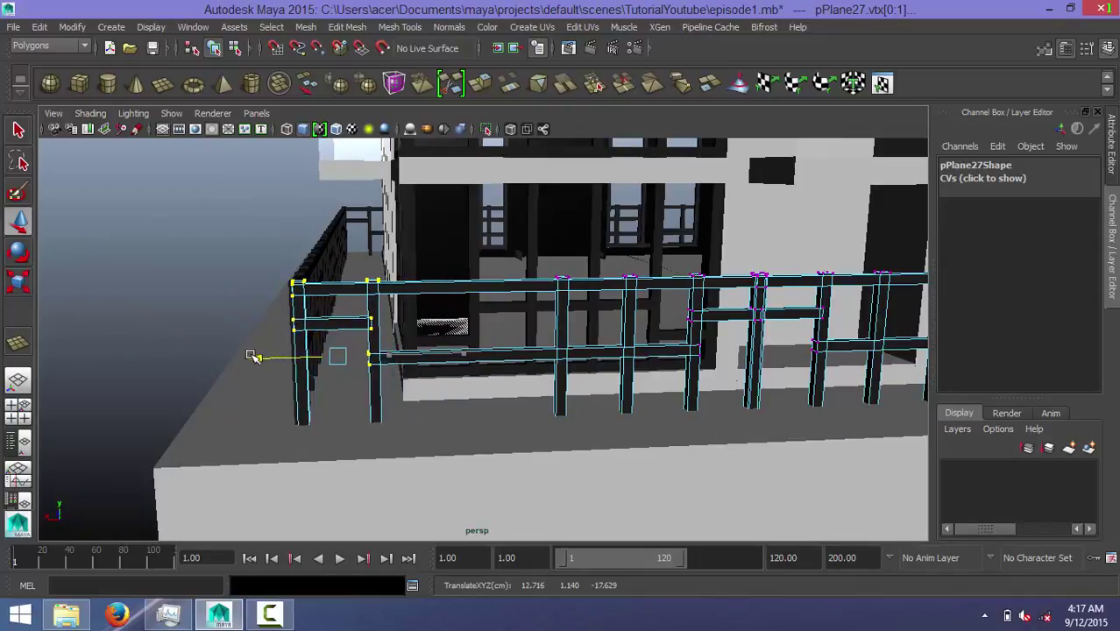
drag(254, 357, 253, 357)
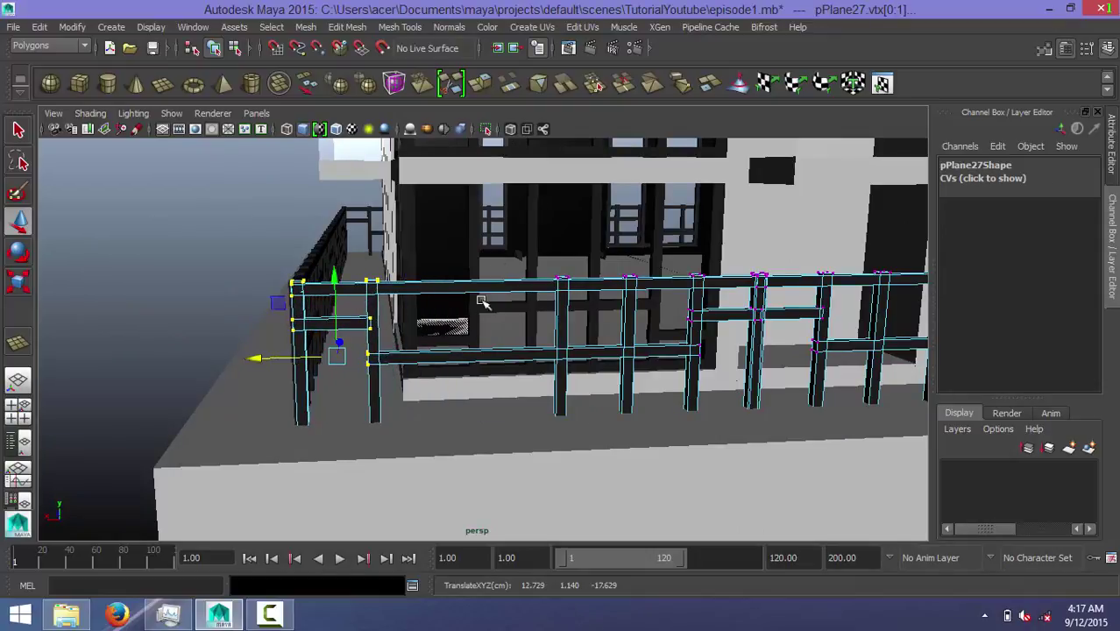
Step: Shift the next two groups of pPlane27 post vertices left along the railing
drag(640, 230, 550, 394)
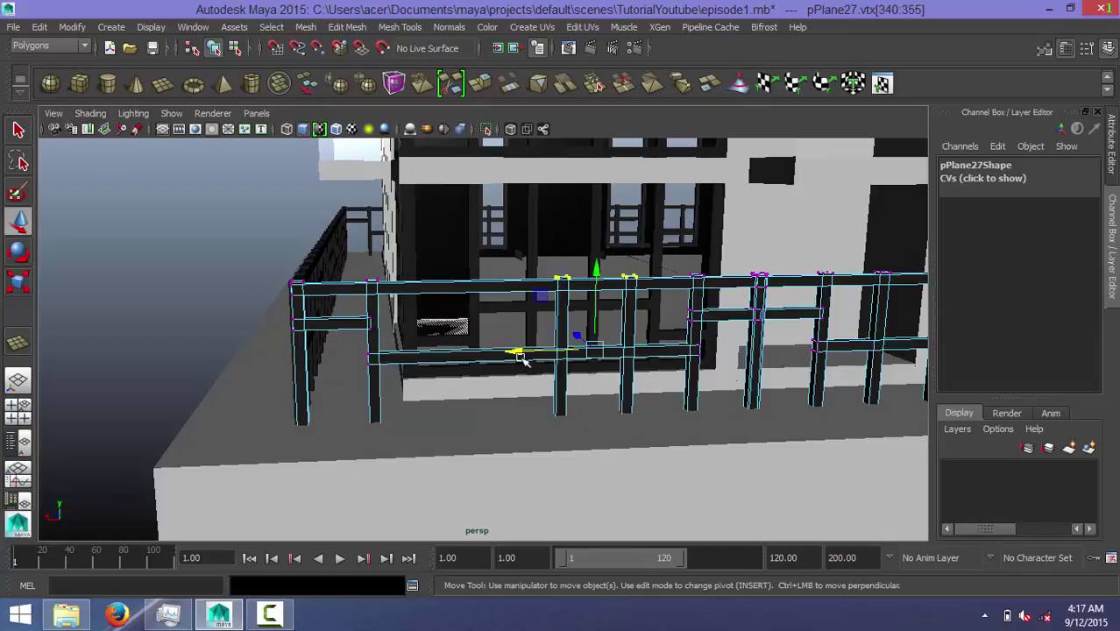
drag(517, 354, 445, 354)
drag(653, 233, 785, 452)
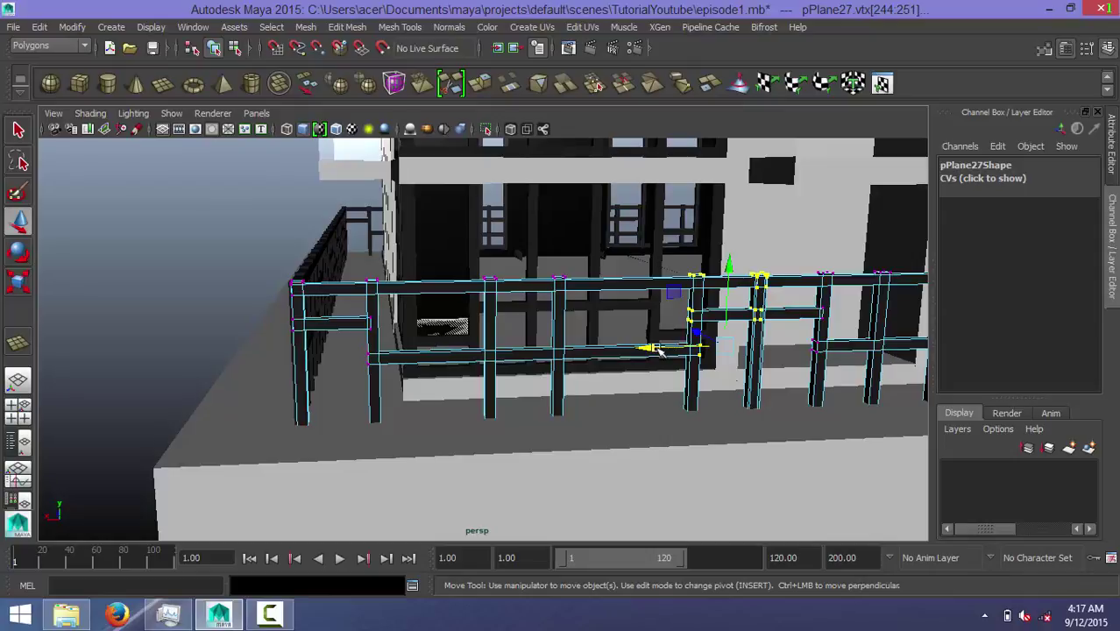
drag(659, 349, 629, 359)
scroll(668, 326, down, 5)
mouse_move(668, 326)
alt+mouse_down()
mouse_move(532, 346)
mouse_move(662, 340)
mouse_move(739, 353)
alt+mouse_up()
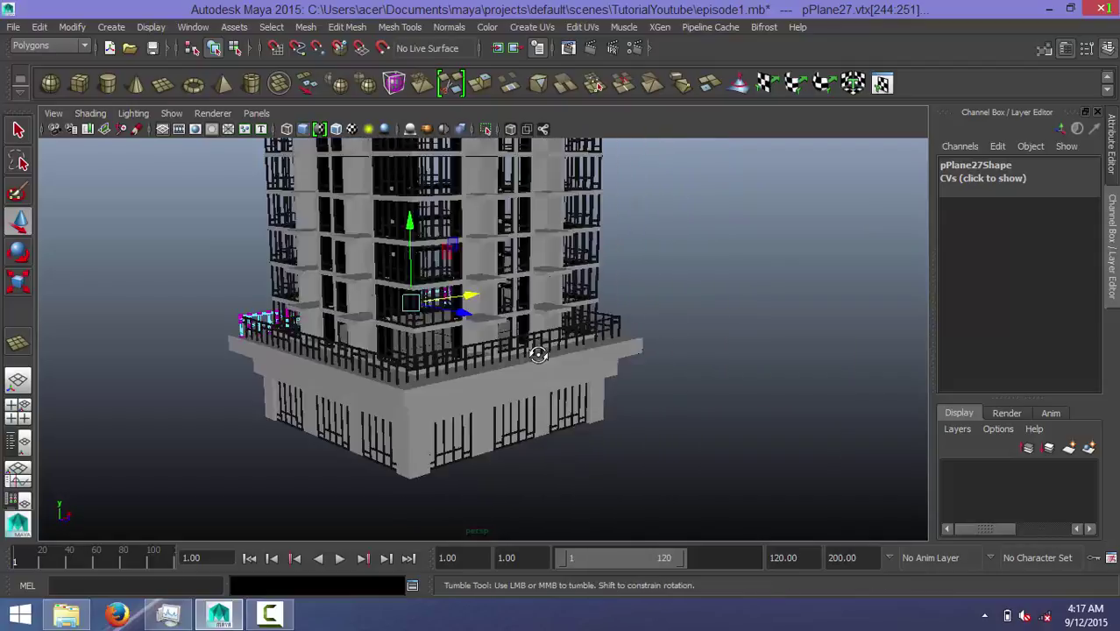
Step: Clear the vertex selection and return the building to object selection mode
click(738, 353)
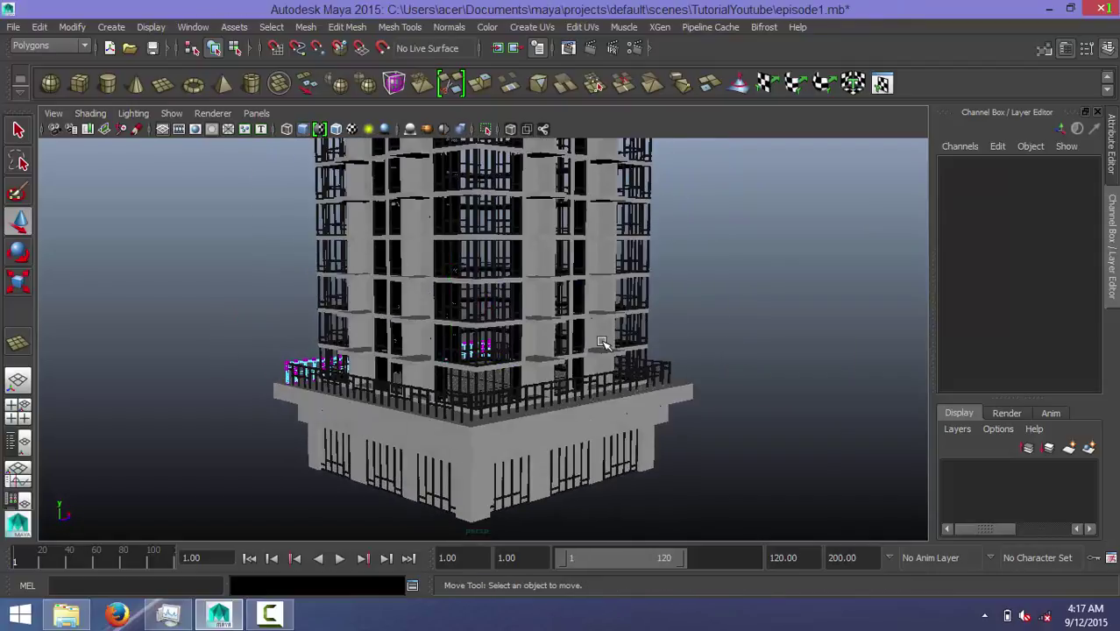
scroll(739, 354, down, 3)
mouse_move(739, 353)
alt+mouse_down()
mouse_move(495, 359)
mouse_move(515, 362)
alt+mouse_up()
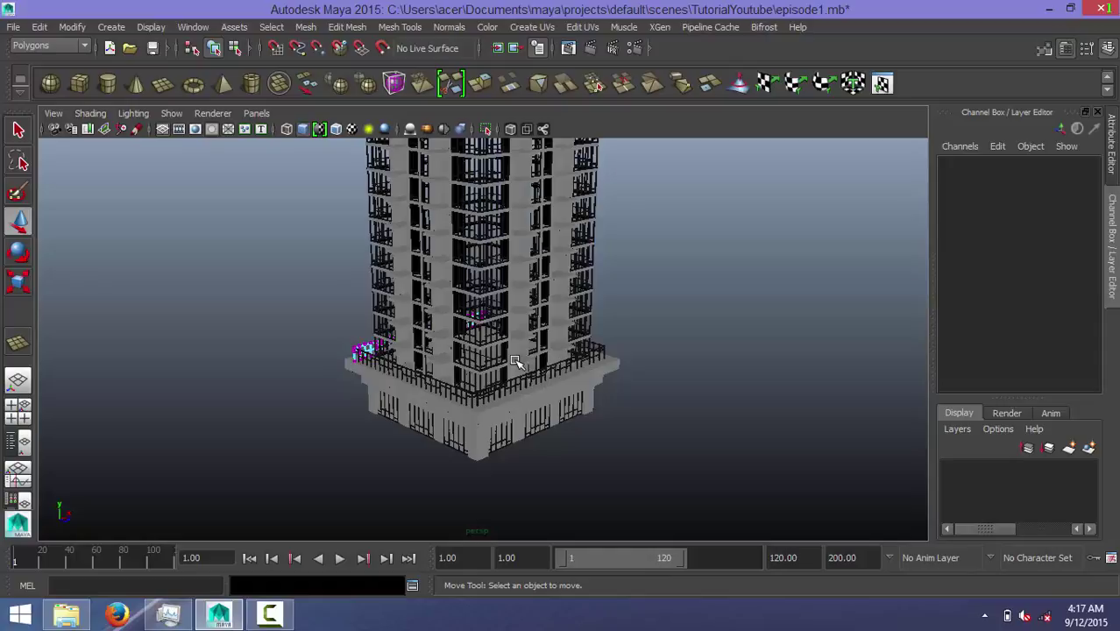
click(523, 403)
right_drag(496, 222, 567, 200)
click(587, 435)
Step: Draw polygon plane pPlane29 on the grid under the building at X 7.884, Z 8.962
scroll(568, 448, up, 5)
alt+drag(561, 429, 533, 399)
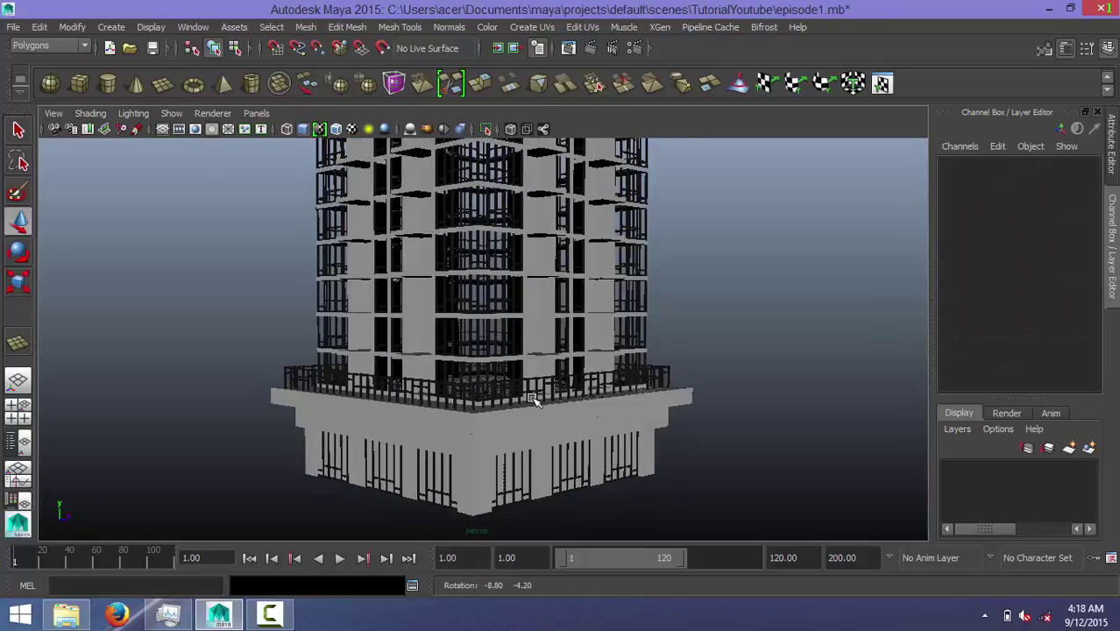
click(162, 83)
scroll(401, 361, down, 3)
mouse_move(401, 361)
alt+mouse_down()
mouse_move(350, 375)
mouse_move(740, 385)
mouse_move(795, 345)
alt+mouse_up()
Step: Drop pPlane29 below the building and switch to the four-view layout
alt+drag(733, 403, 700, 363)
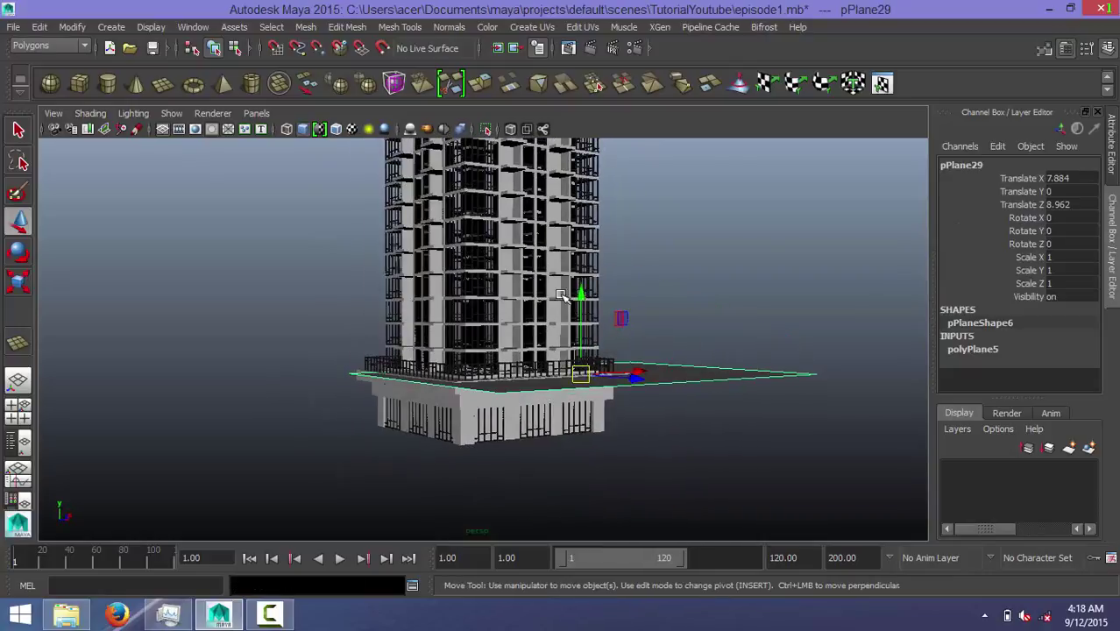
drag(585, 322, 584, 352)
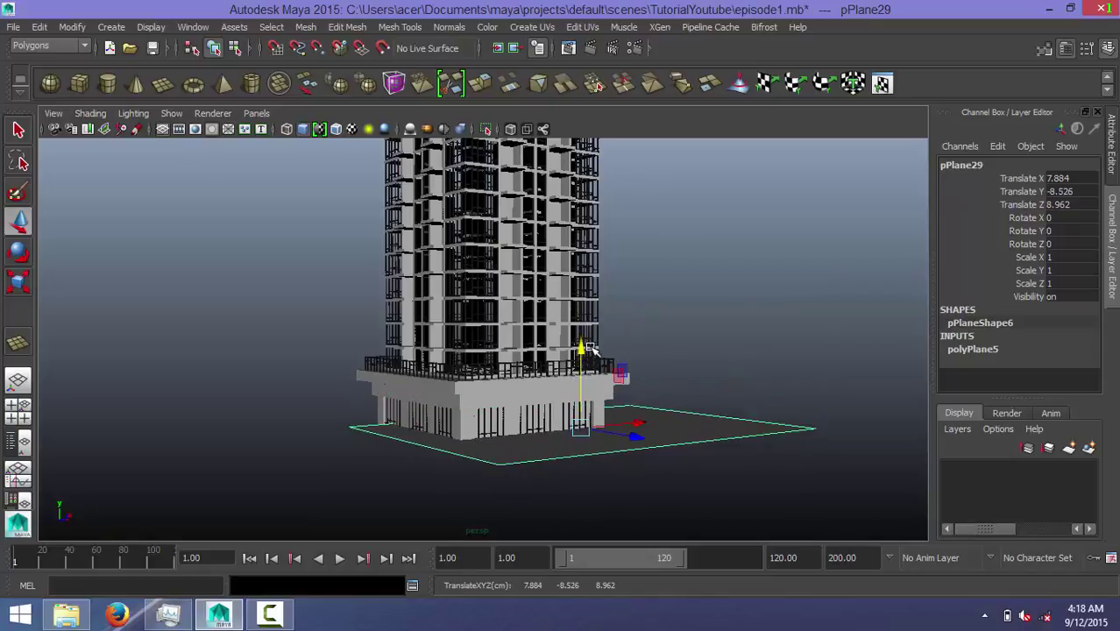
key(space)
key(space)
scroll(618, 382, down, 2)
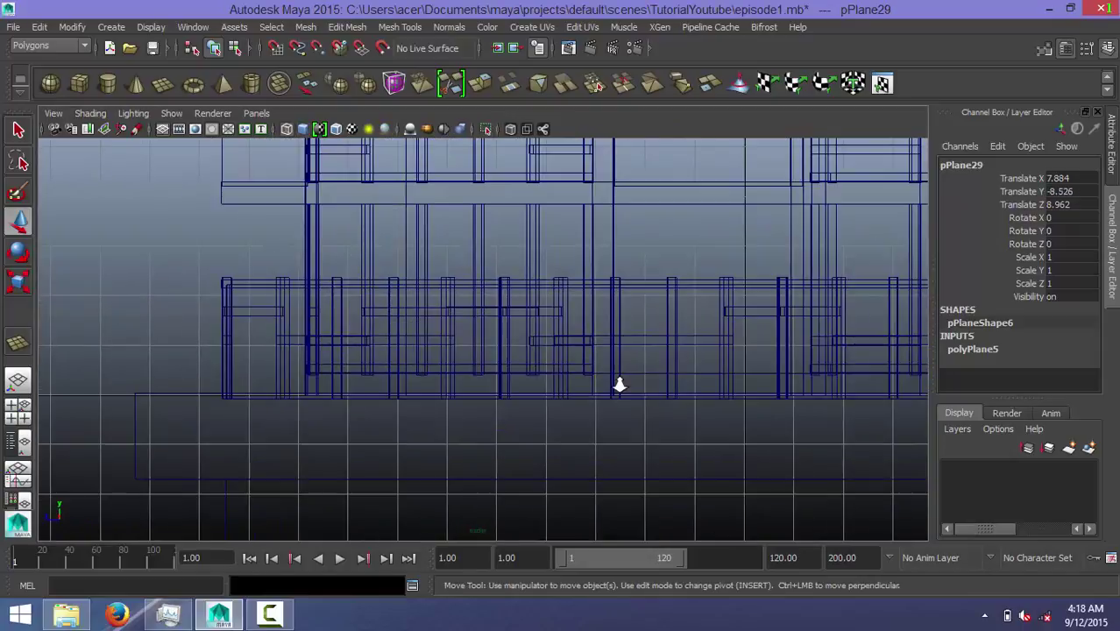
scroll(627, 387, down, 2)
scroll(640, 396, down, 2)
Step: Lower pPlane29 to the bottom of the building base at Translate Y -9.302
alt+middle_drag(640, 398, 582, 348)
scroll(520, 380, up, 2)
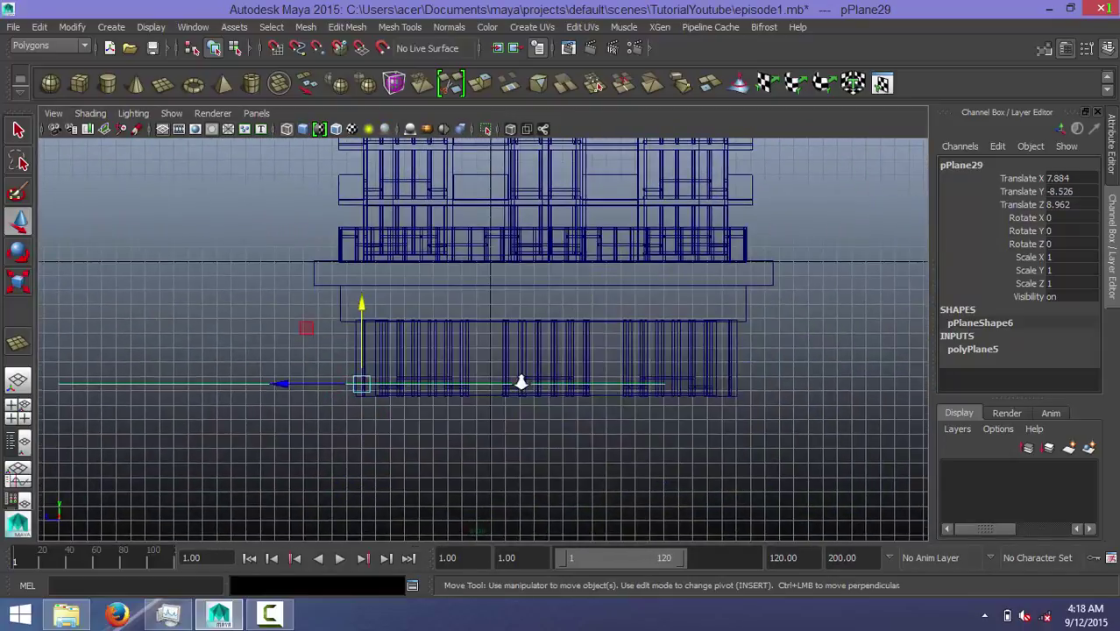
scroll(510, 375, up, 2)
alt+middle_drag(510, 375, 565, 289)
drag(299, 225, 299, 257)
key(space)
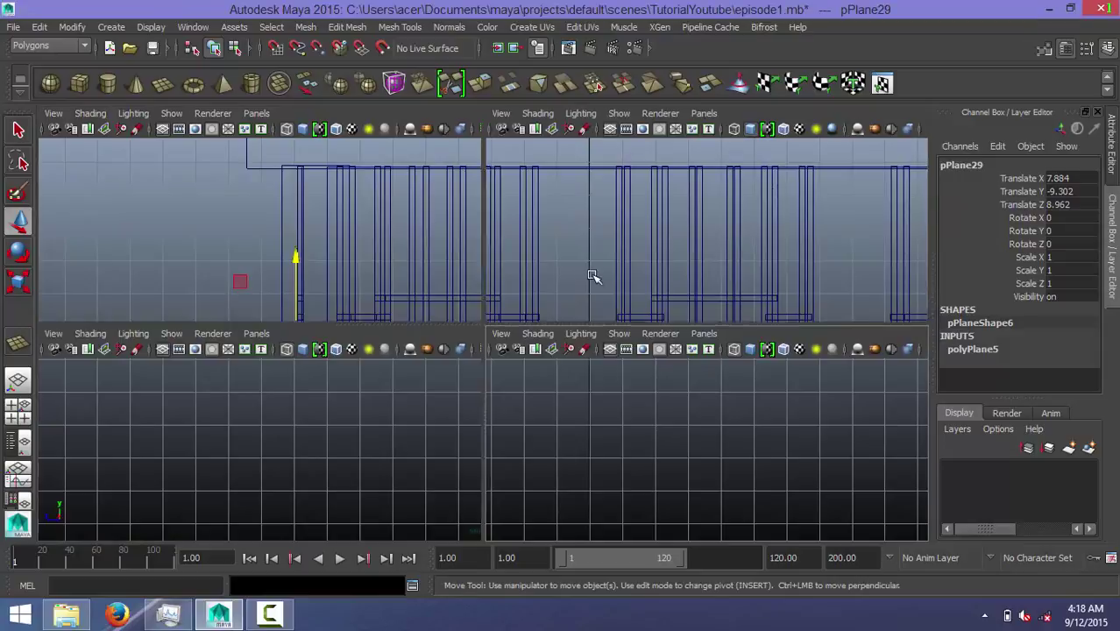
key(space)
mouse_move(605, 348)
alt+mouse_down()
mouse_move(649, 403)
mouse_move(580, 400)
mouse_move(625, 389)
mouse_move(605, 400)
alt+mouse_up()
Step: Scale pPlane29 to 1.212 × 1.375 and move it to Z -5.634 under the tower
key(r)
mouse_move(555, 305)
mouse_down()
mouse_move(596, 365)
mouse_move(595, 385)
mouse_move(641, 326)
mouse_up()
key(w)
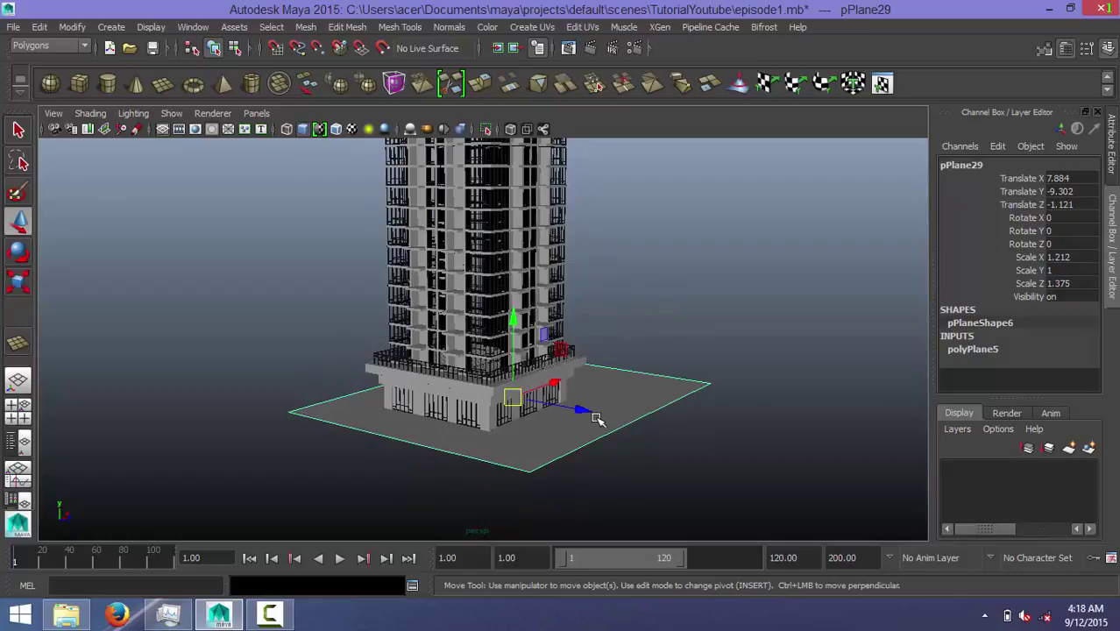
drag(578, 410, 567, 403)
mouse_move(624, 365)
alt+mouse_down()
mouse_move(606, 349)
mouse_move(617, 425)
alt+mouse_up()
mouse_move(618, 425)
alt+middle_down()
mouse_move(575, 375)
mouse_move(562, 396)
alt+middle_up()
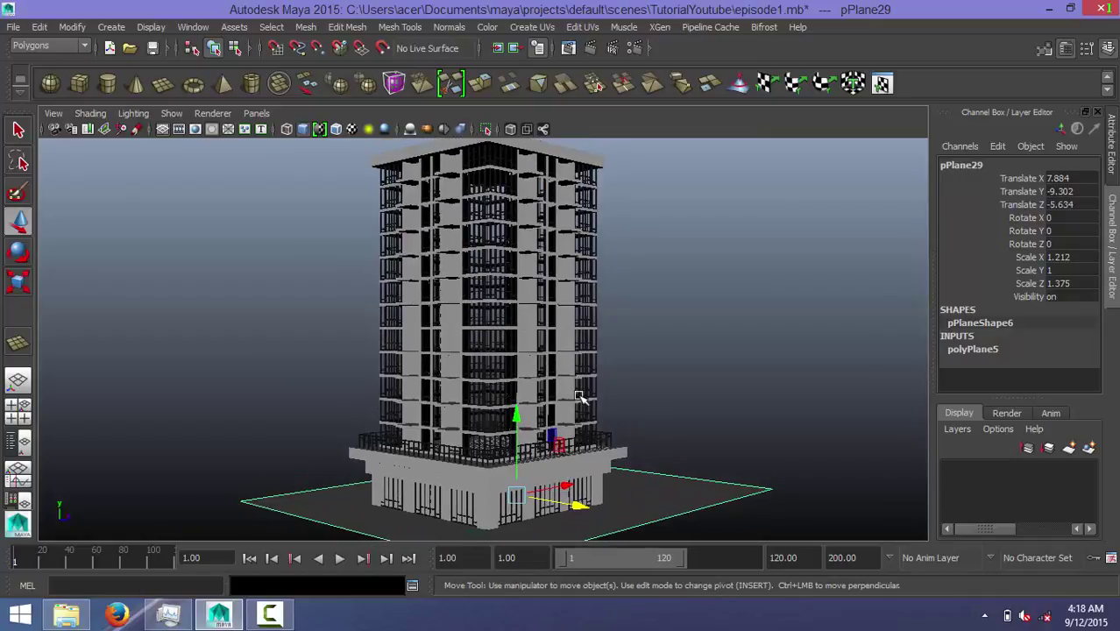
alt+drag(579, 396, 577, 393)
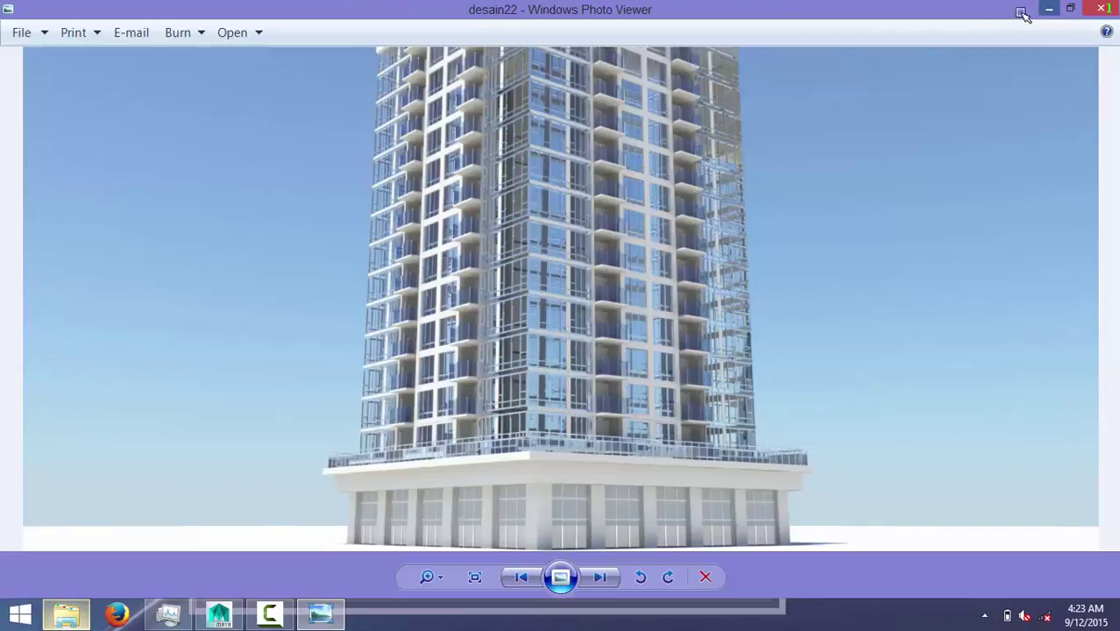
Step: Set Render Using to mental ray and minimize the Render Settings window
click(1046, 10)
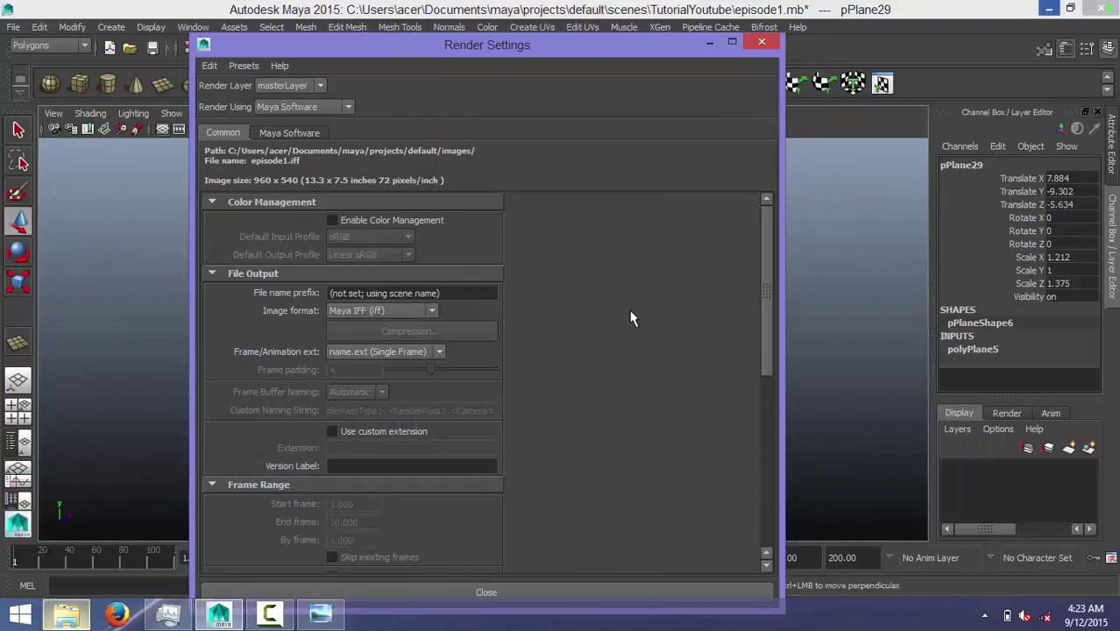
click(340, 107)
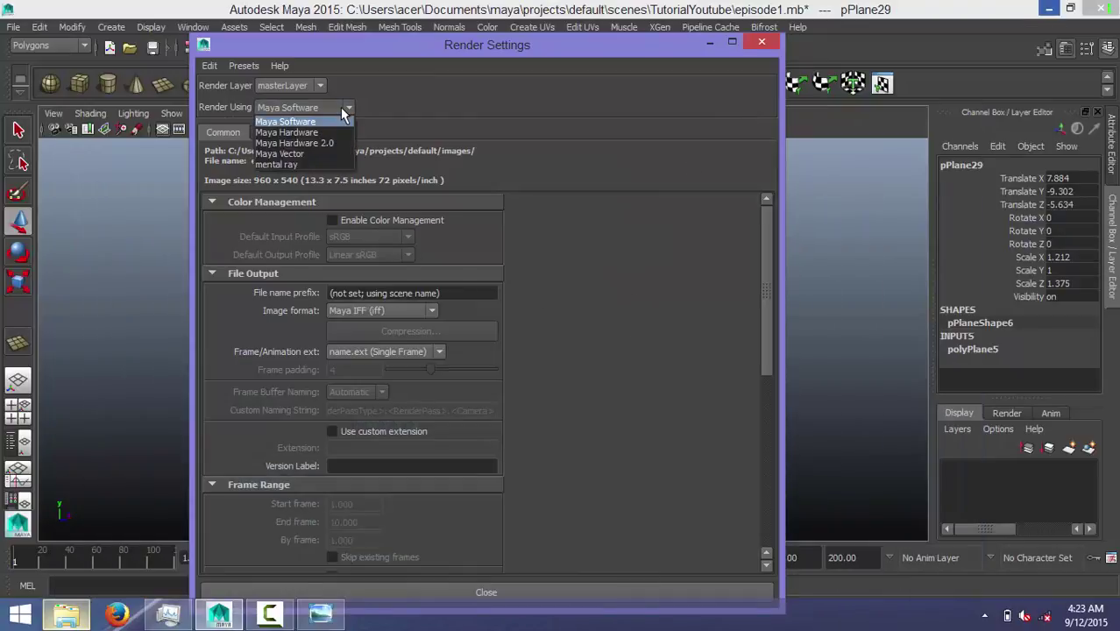
click(298, 164)
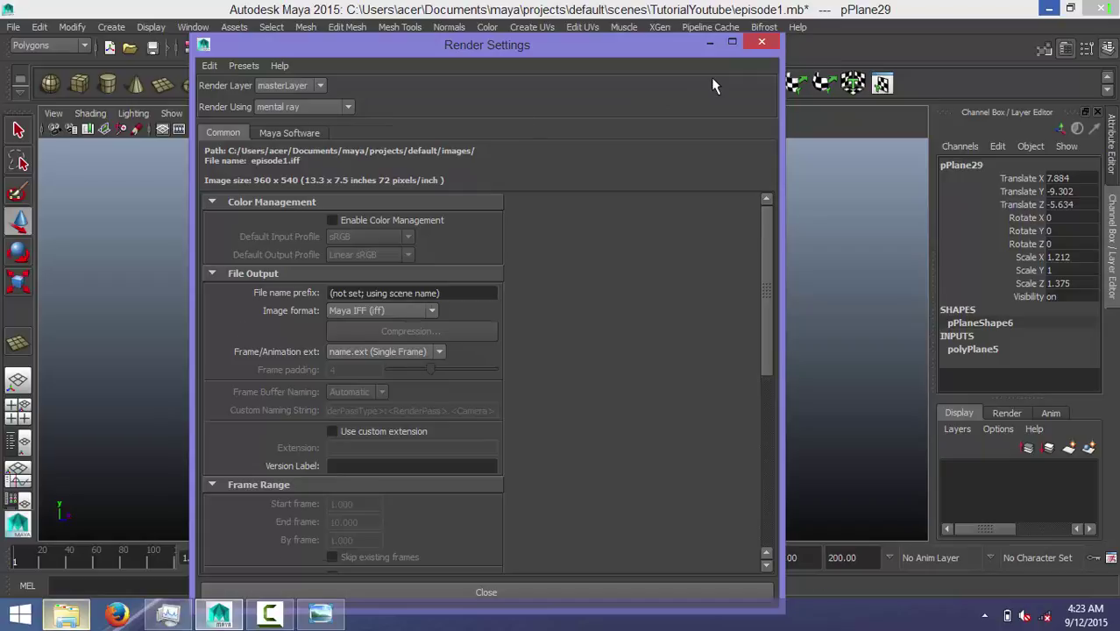
click(705, 46)
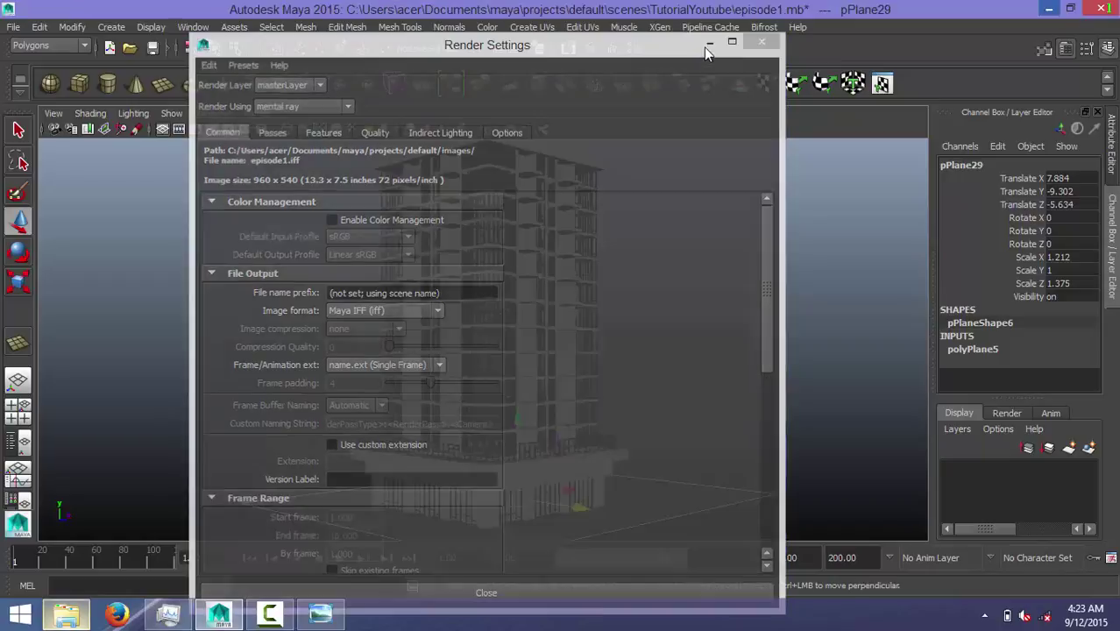
Step: Browse the scene in the Outliner, then enable Shelf Tabs from the shelf menu
click(193, 27)
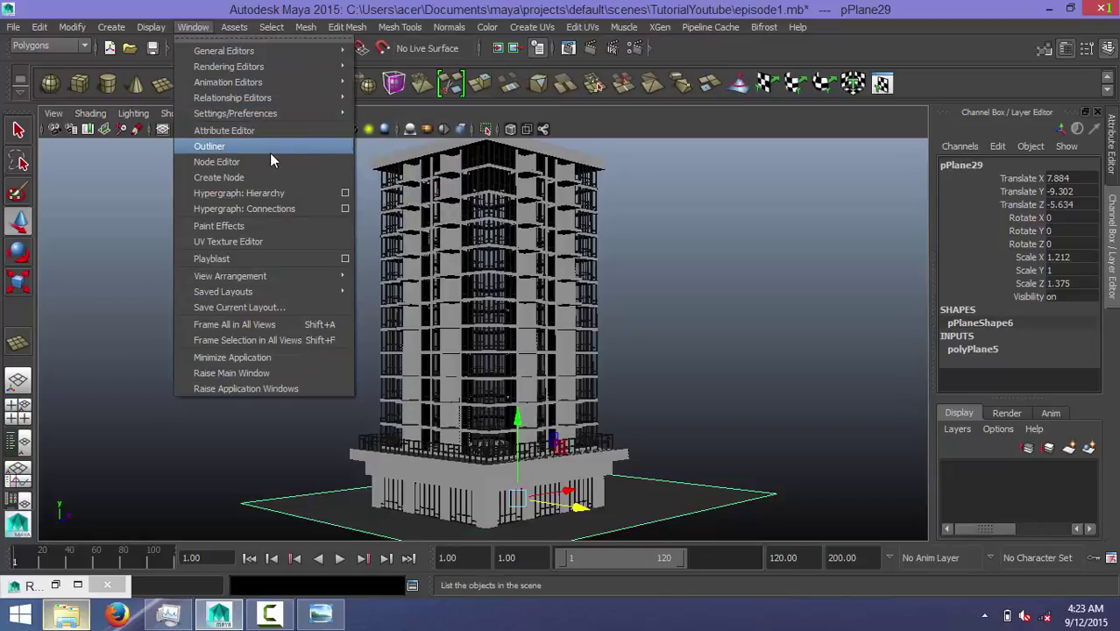
click(246, 147)
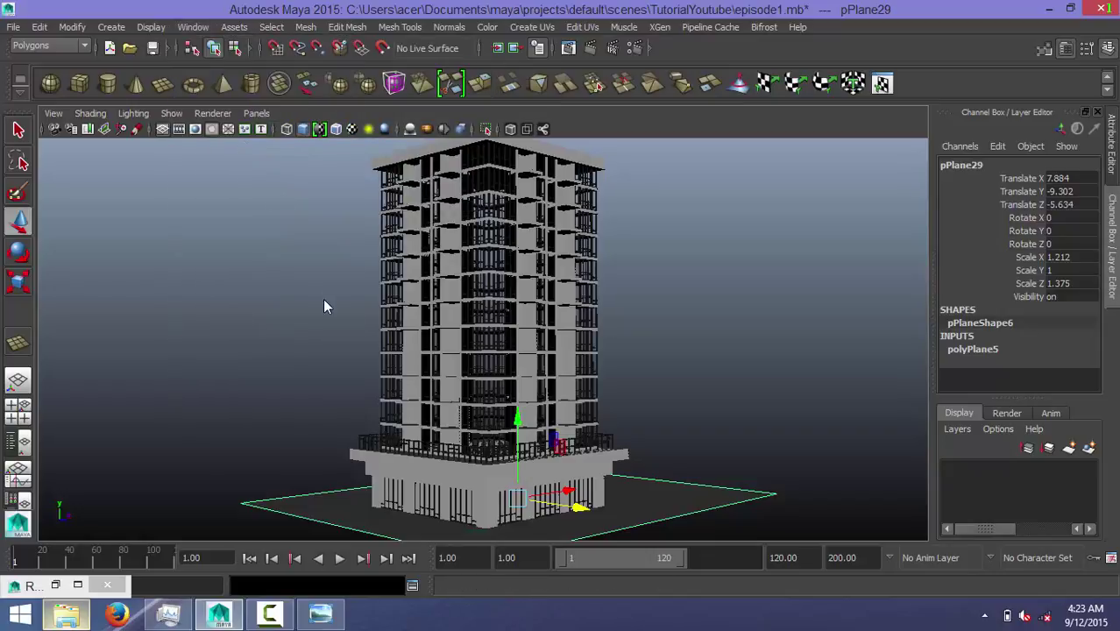
drag(268, 166, 273, 419)
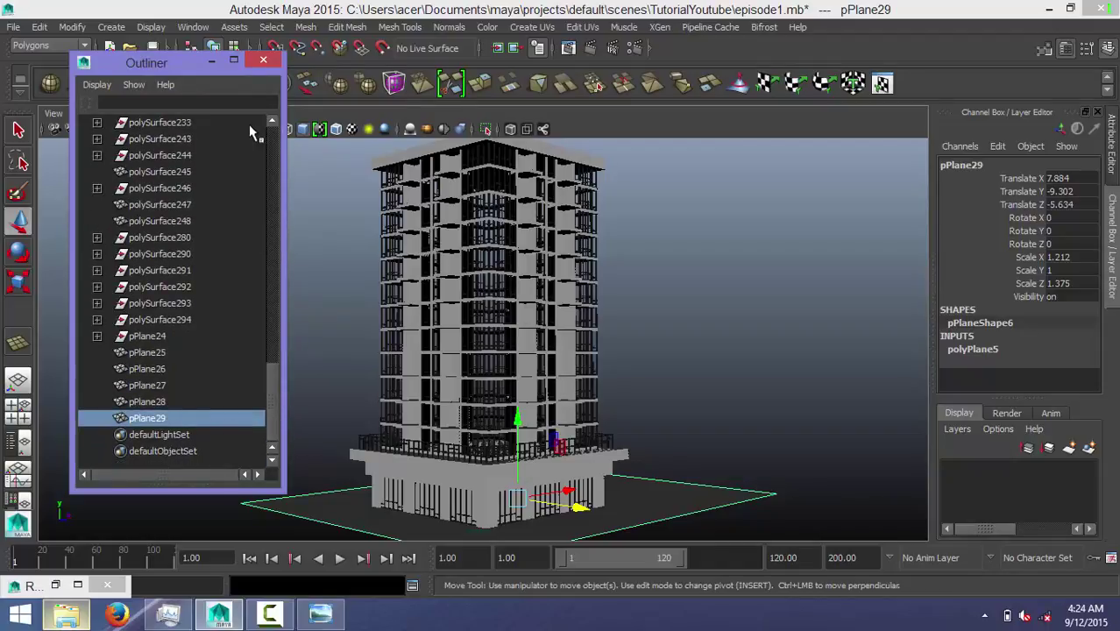
click(255, 63)
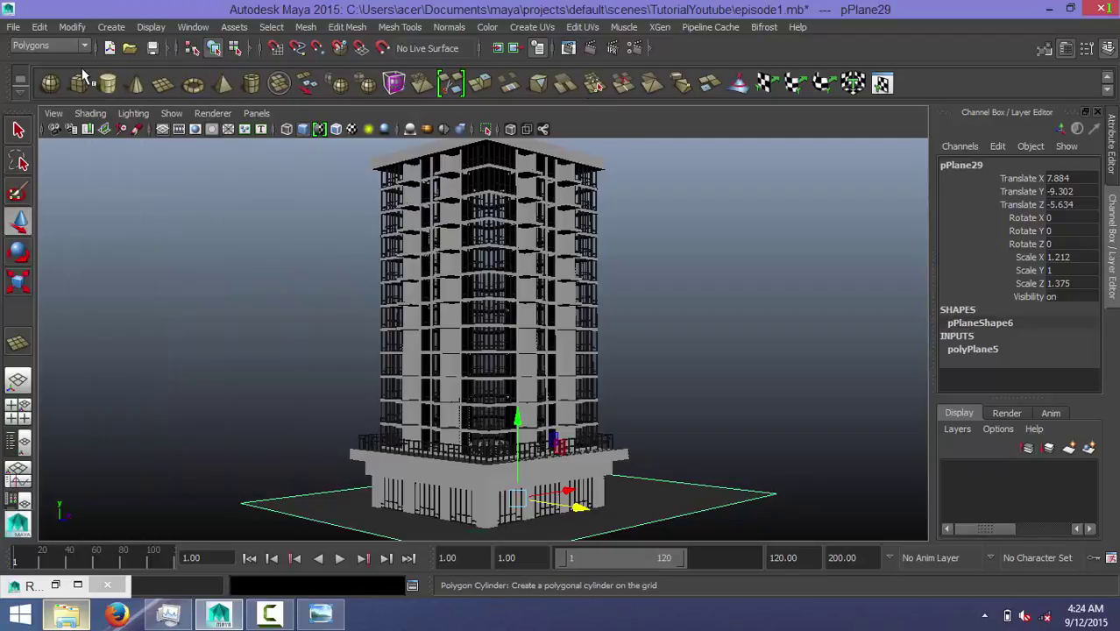
click(19, 85)
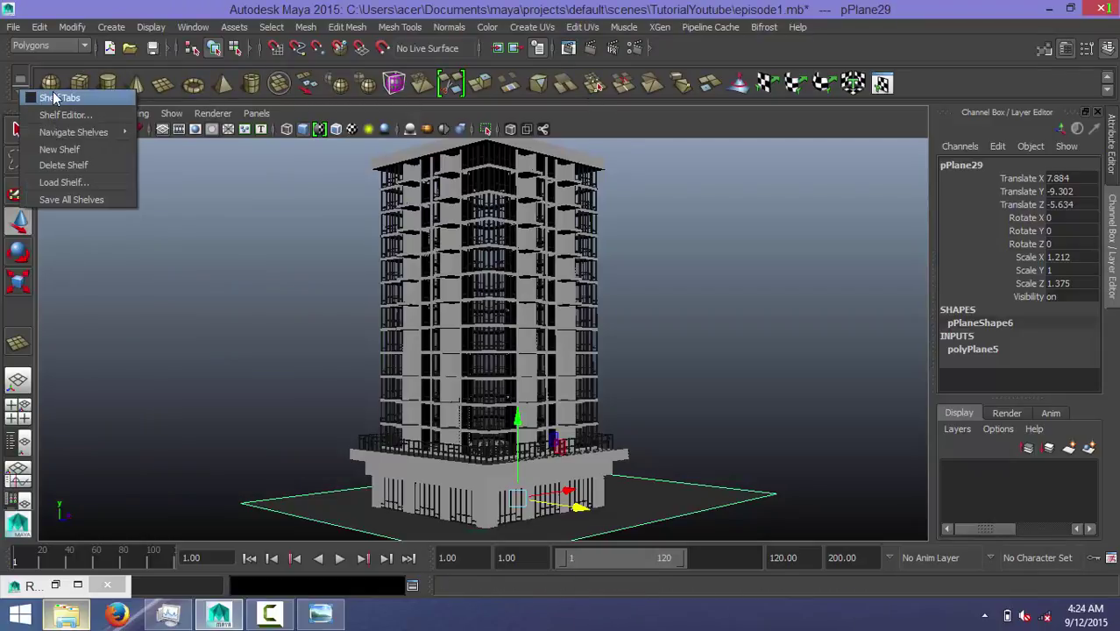
click(55, 96)
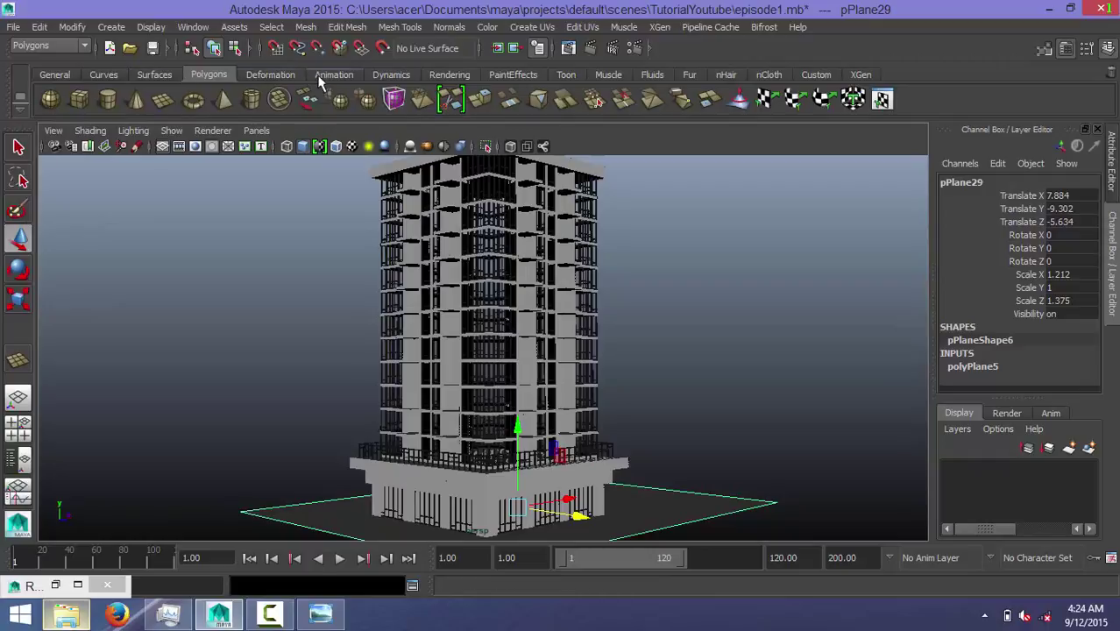
Step: Create directionalLight1 from the Rendering shelf and raise it high over the building
click(438, 75)
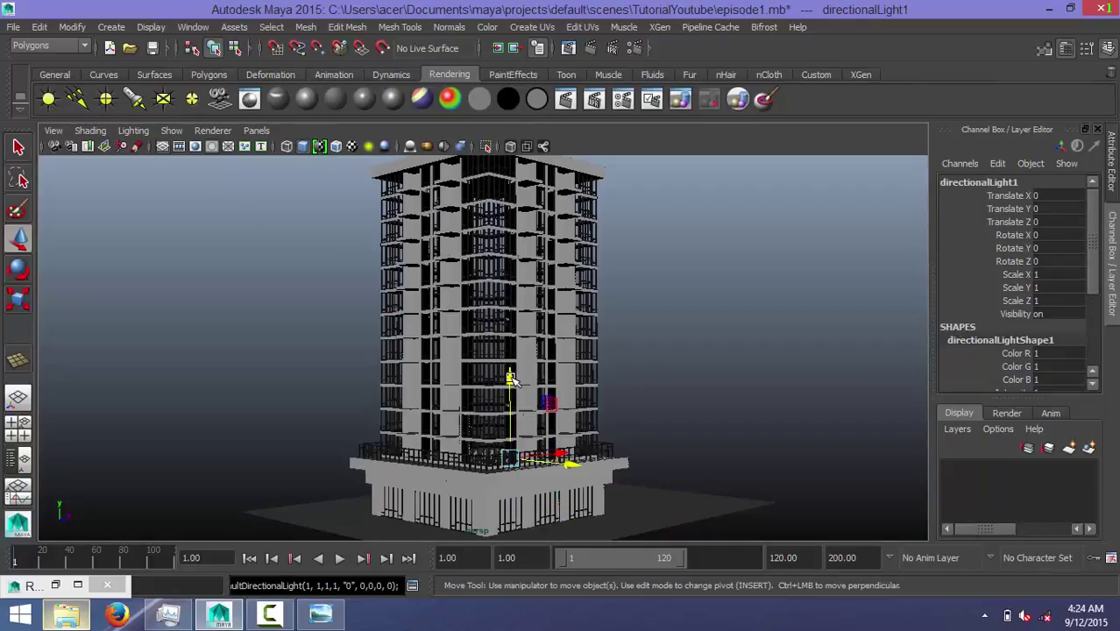
drag(511, 379, 509, 196)
drag(561, 282, 720, 293)
drag(666, 211, 665, 132)
mouse_move(666, 175)
alt+mouse_down()
mouse_move(691, 260)
mouse_move(606, 306)
alt+mouse_up()
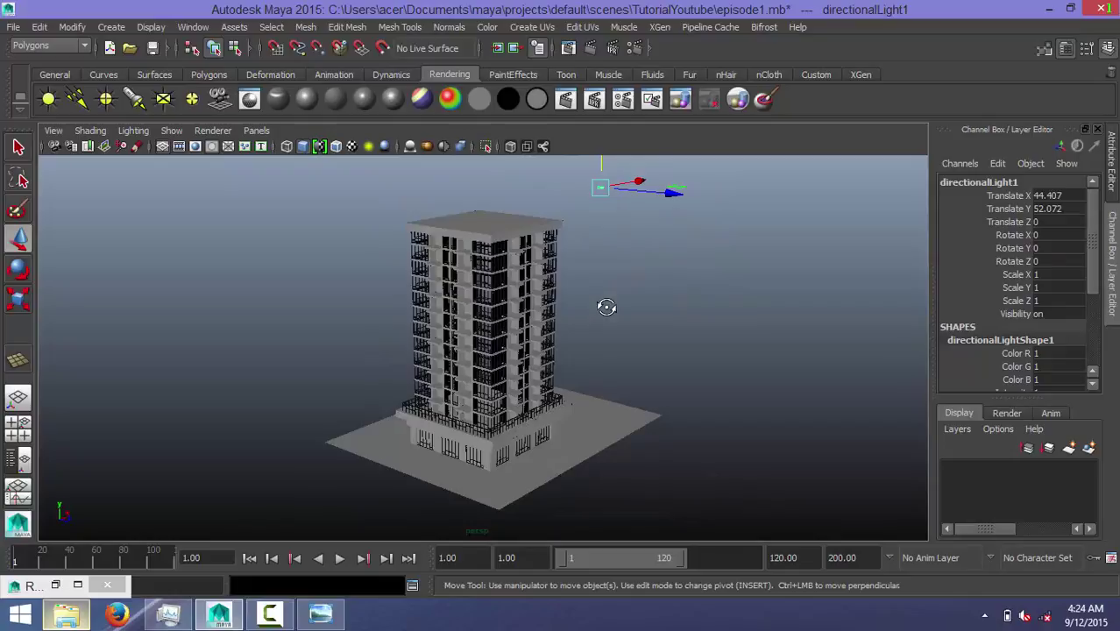
key(7)
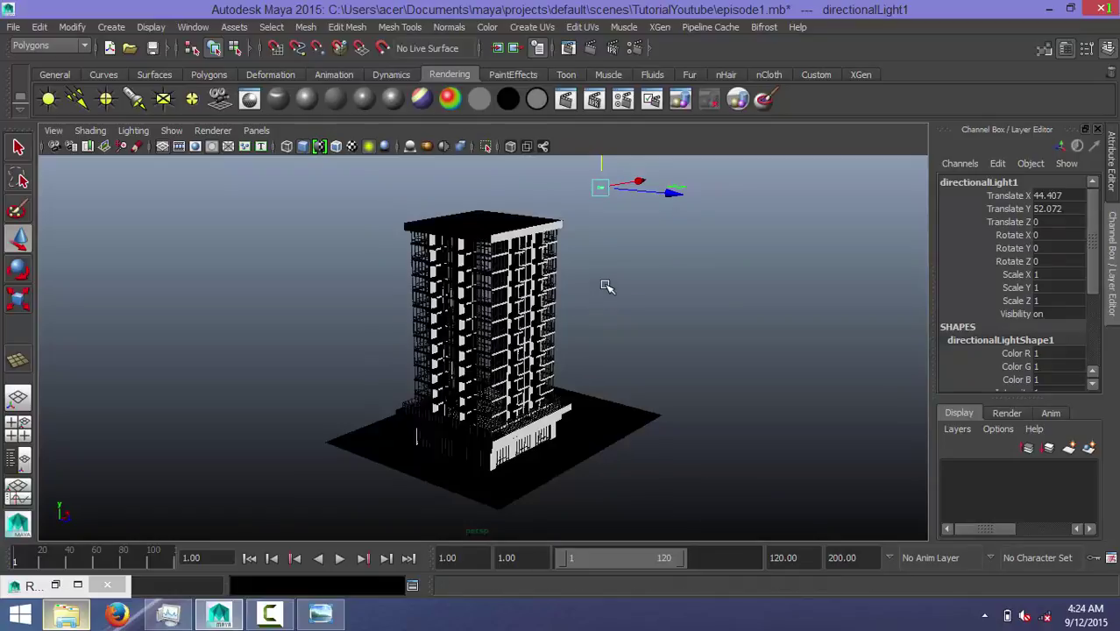
alt+drag(606, 286, 610, 328)
drag(647, 232, 690, 290)
Step: Rotate directionalLight1 down toward the tower to Rotate X -28.196, Y -35.727
key(e)
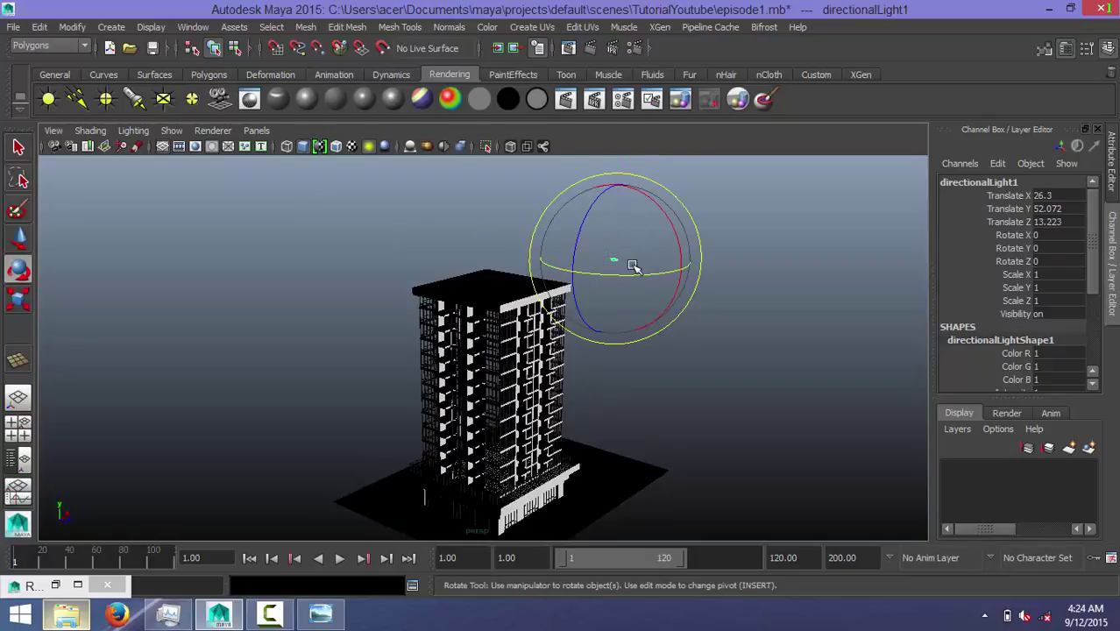
mouse_move(627, 273)
mouse_down()
mouse_move(567, 281)
mouse_move(580, 269)
mouse_up()
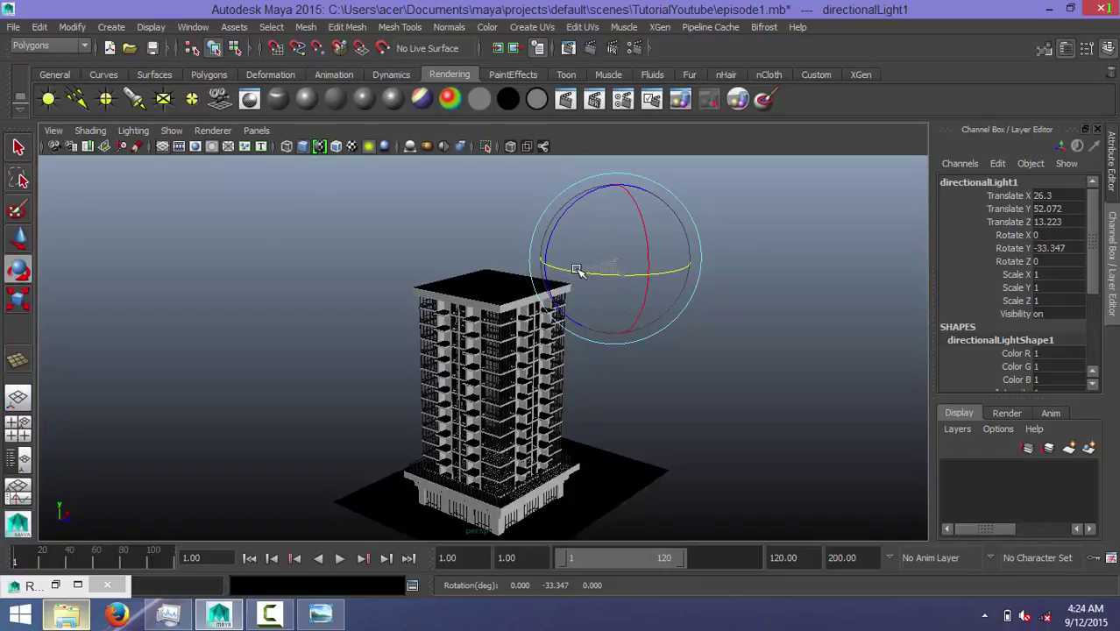
mouse_move(645, 222)
mouse_down()
mouse_move(613, 188)
mouse_move(626, 344)
mouse_up()
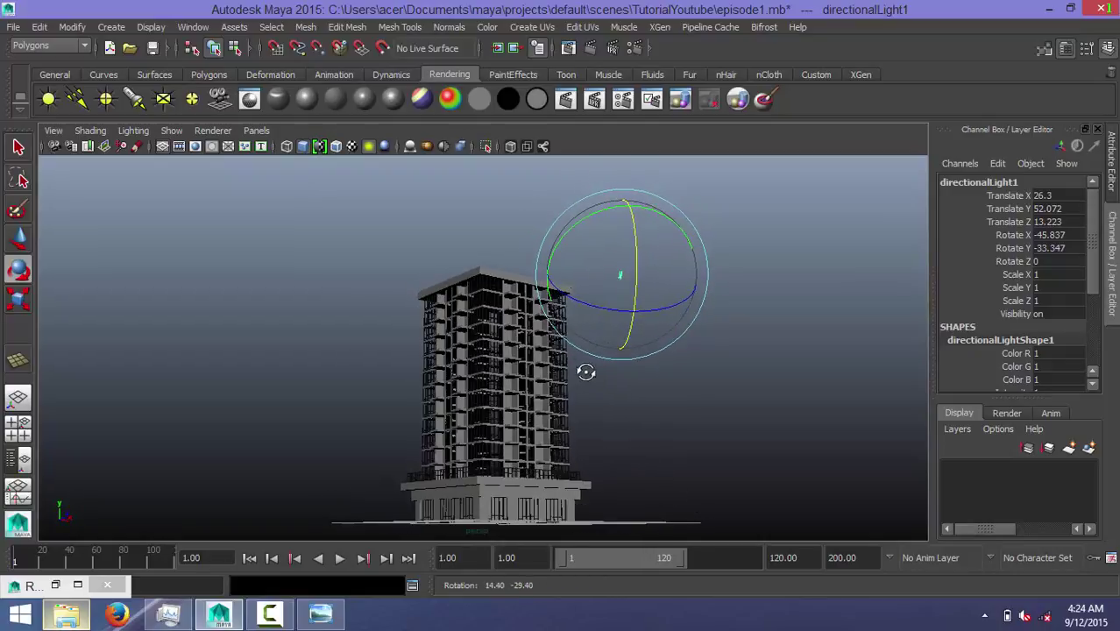
alt+drag(601, 403, 604, 380)
mouse_move(610, 213)
mouse_down()
mouse_move(592, 242)
mouse_move(622, 242)
mouse_move(609, 243)
mouse_up()
mouse_move(611, 283)
alt+mouse_down()
mouse_move(612, 333)
mouse_move(662, 225)
mouse_move(625, 195)
mouse_move(636, 242)
alt+mouse_up()
drag(593, 172, 647, 172)
mouse_move(660, 170)
mouse_down()
mouse_move(718, 235)
mouse_move(615, 208)
mouse_move(578, 225)
mouse_move(616, 202)
mouse_move(650, 278)
mouse_move(642, 252)
mouse_up()
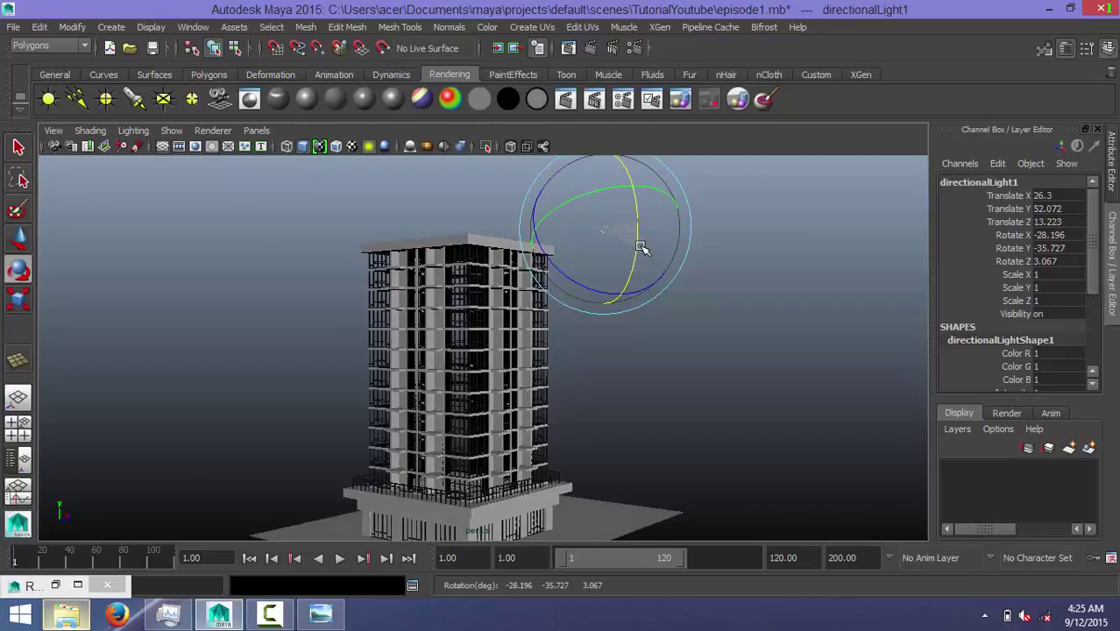
click(611, 353)
Step: Tumble and dolly the perspective camera to frame the whole tower
mouse_move(611, 353)
alt+mouse_down()
mouse_move(600, 287)
mouse_move(579, 322)
alt+mouse_up()
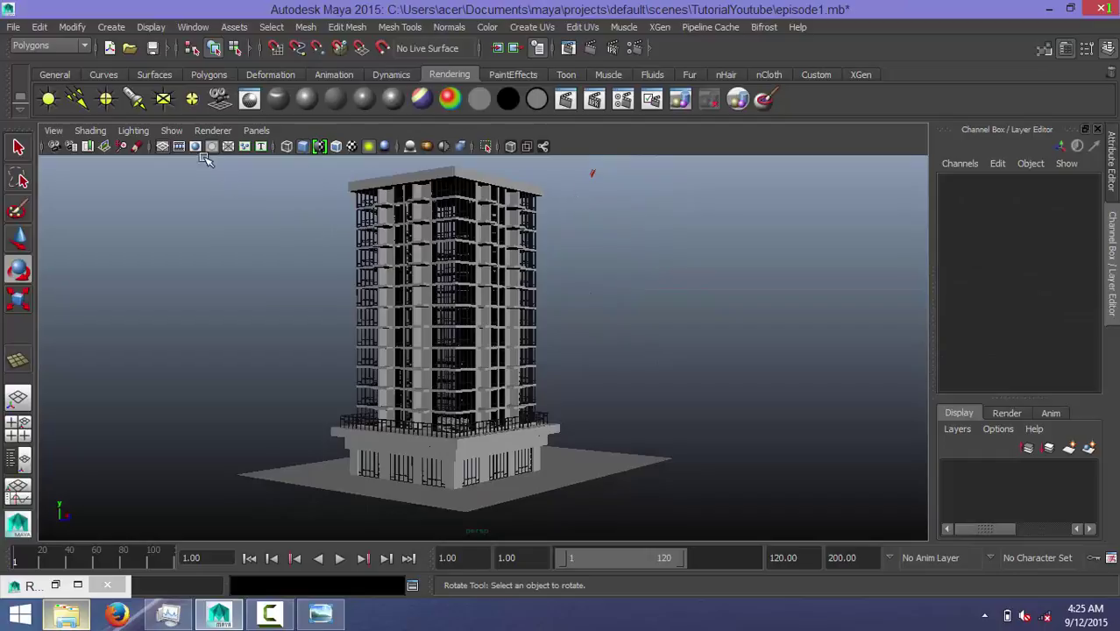
scroll(394, 263, up, 1)
scroll(526, 294, up, 1)
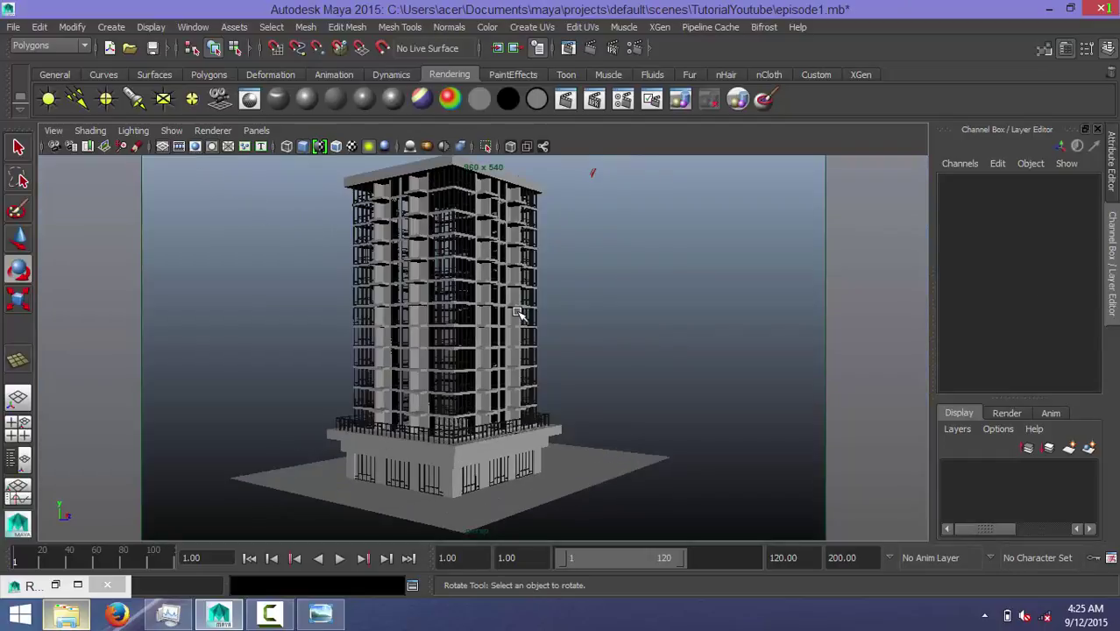
scroll(537, 298, up, 1)
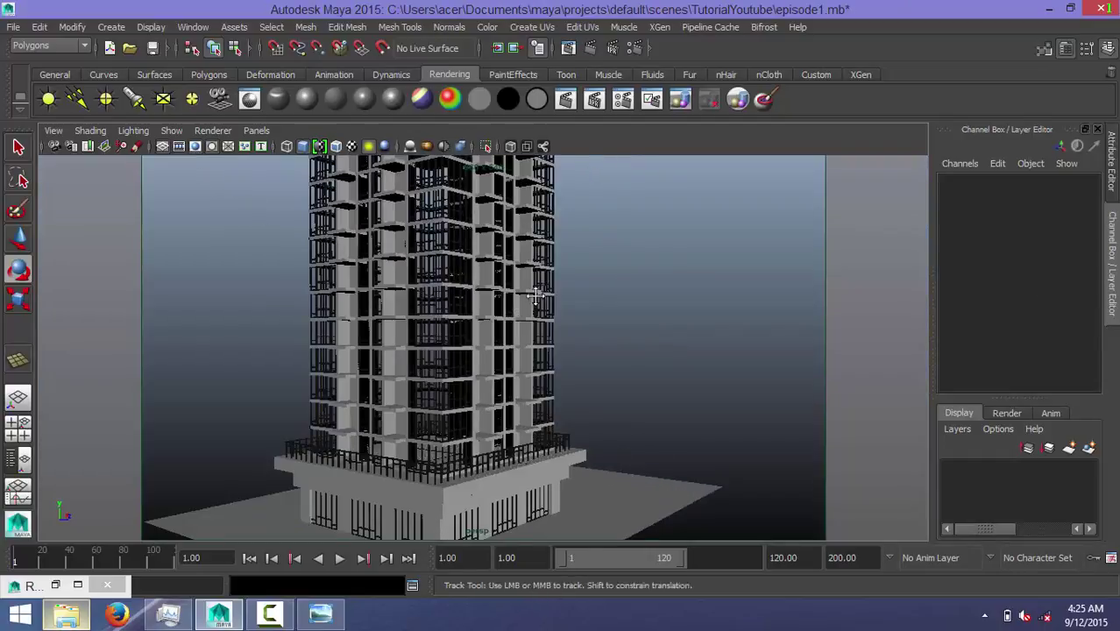
alt+drag(537, 298, 563, 304)
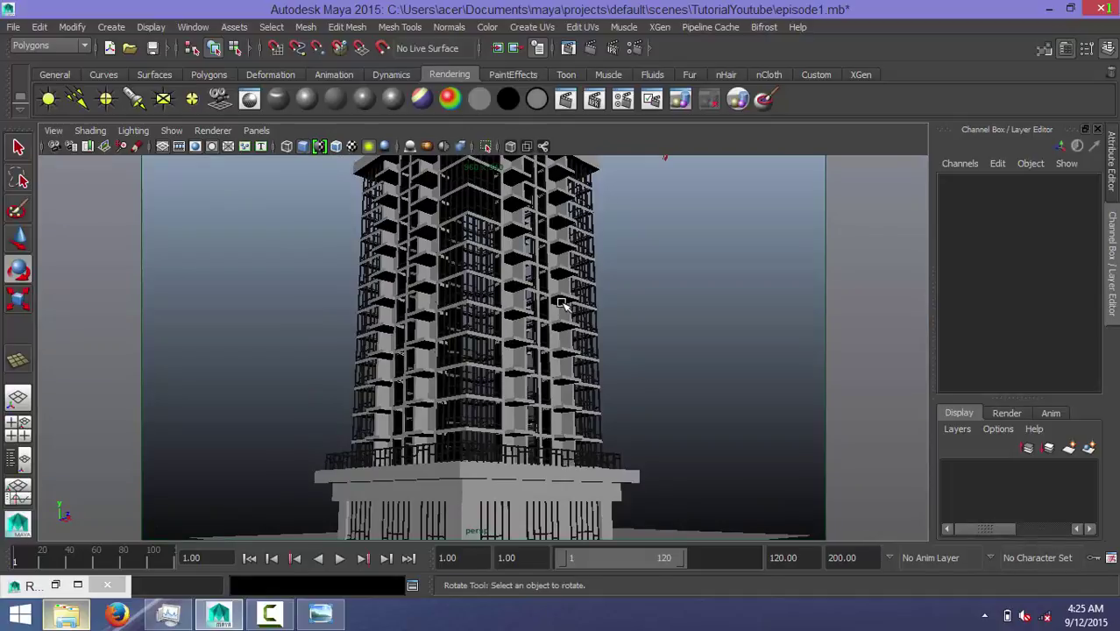
scroll(560, 303, down, 2)
mouse_move(550, 307)
alt+mouse_down()
mouse_move(552, 336)
mouse_move(500, 300)
mouse_move(520, 320)
alt+mouse_up()
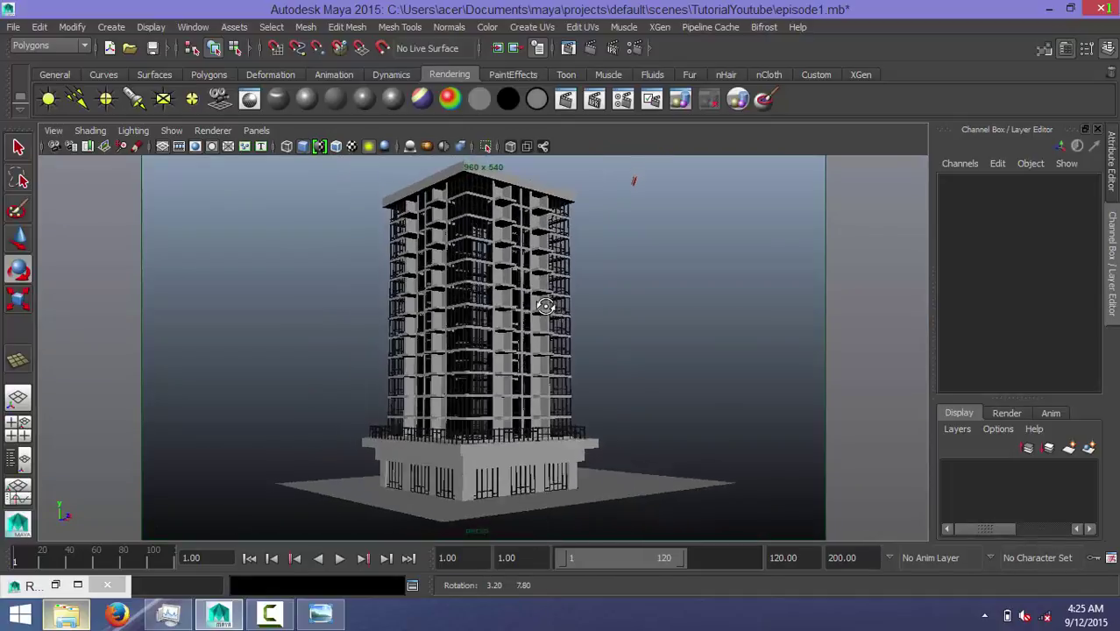
scroll(552, 336, up, 2)
scroll(512, 308, down, 2)
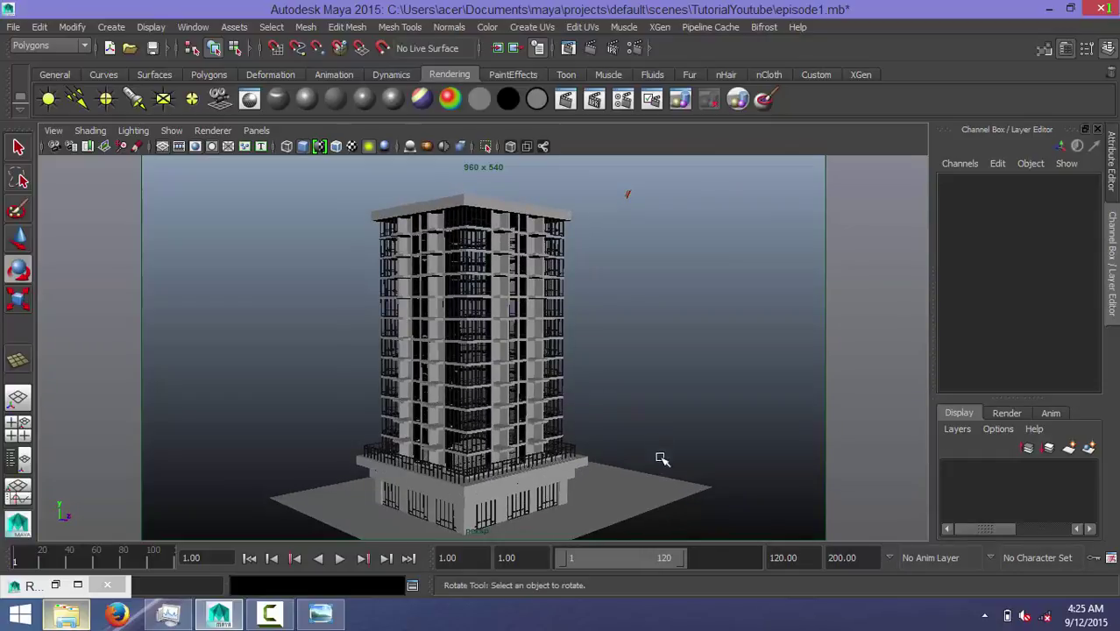
alt+drag(591, 441, 582, 419)
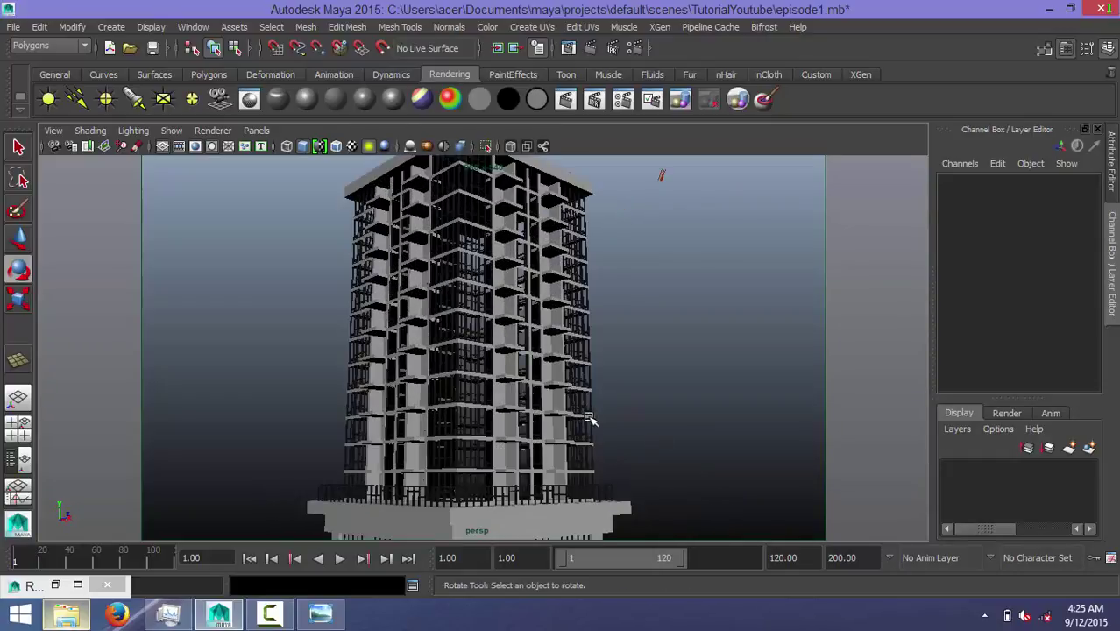
Step: Toggle the 960 x 540 Resolution Gate back on and select the ground plane
click(195, 146)
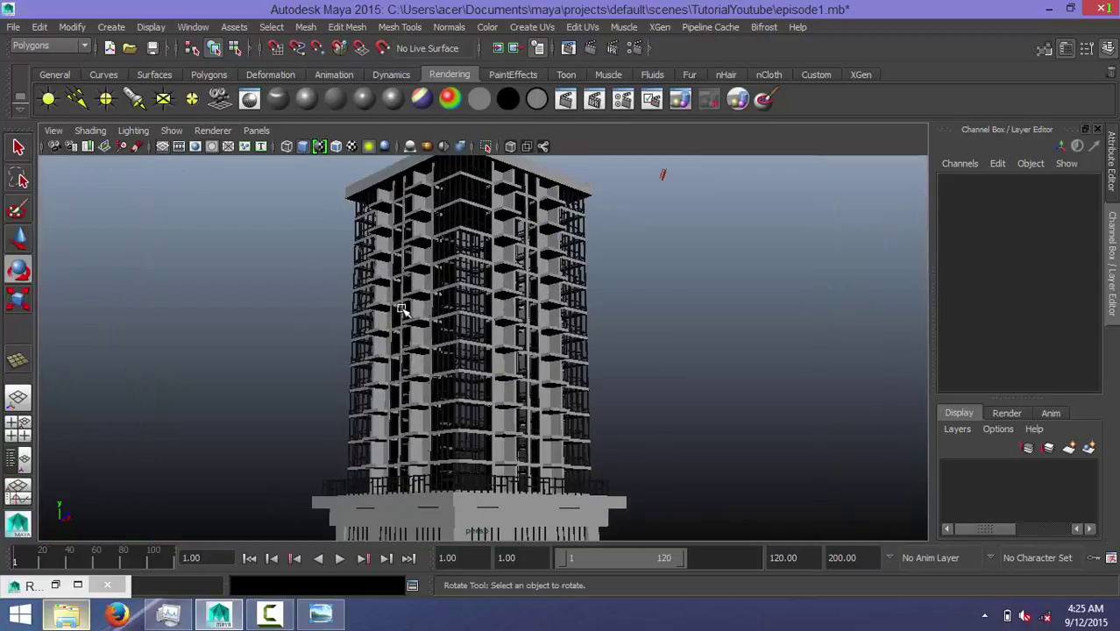
alt+drag(507, 361, 464, 326)
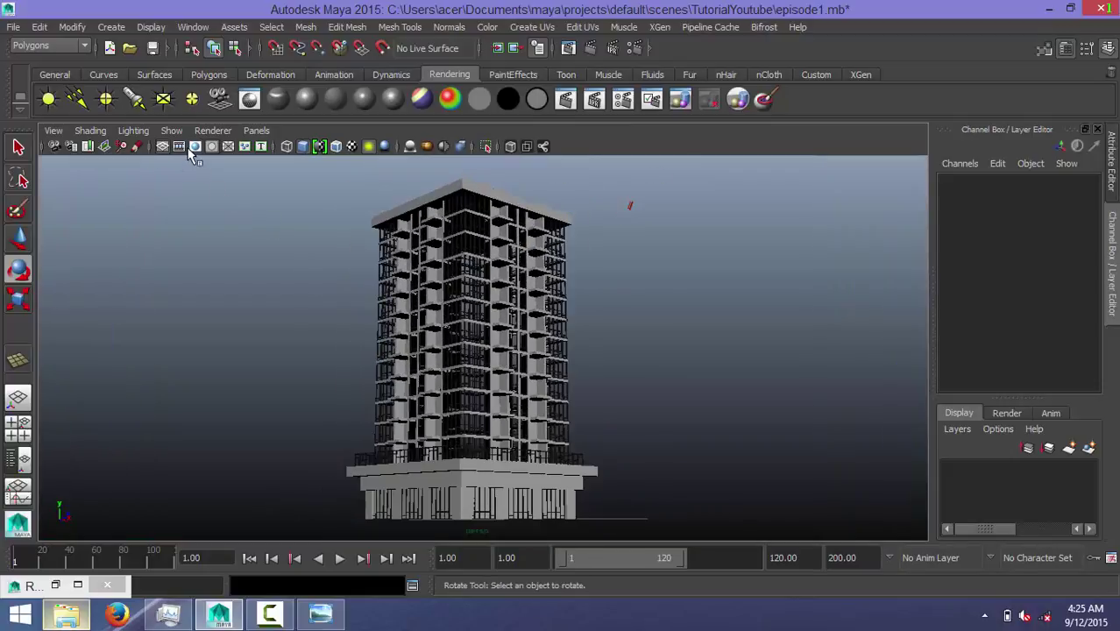
click(194, 146)
scroll(480, 318, up, 2)
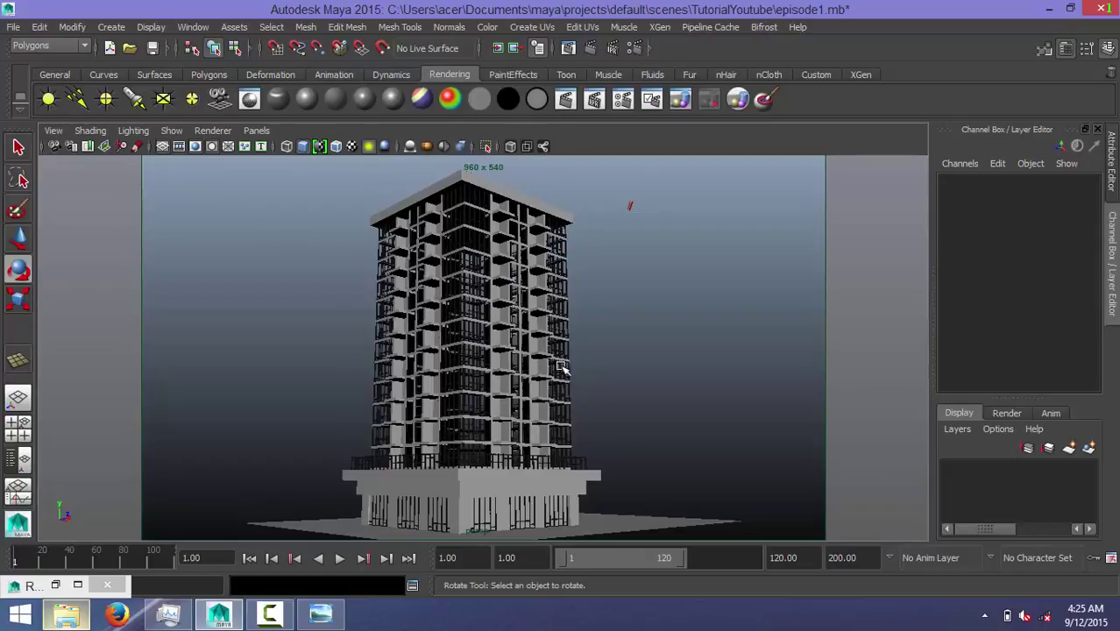
click(605, 524)
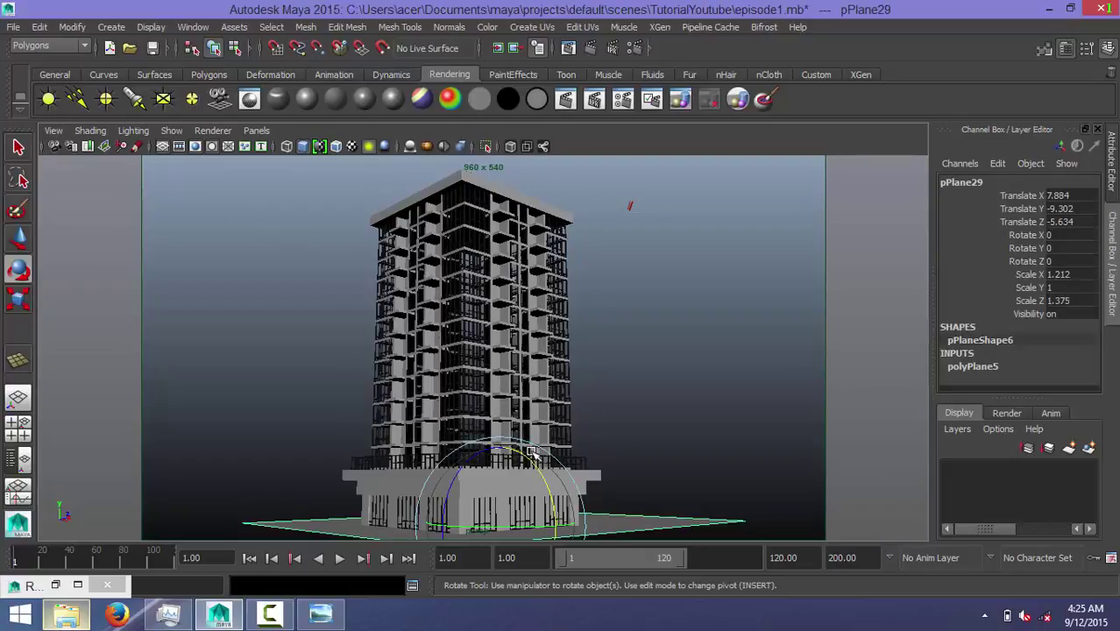
Step: In edge mode, drag pPlane29 edge e[0] right along X, then pick opposite edge e[1]
key(r)
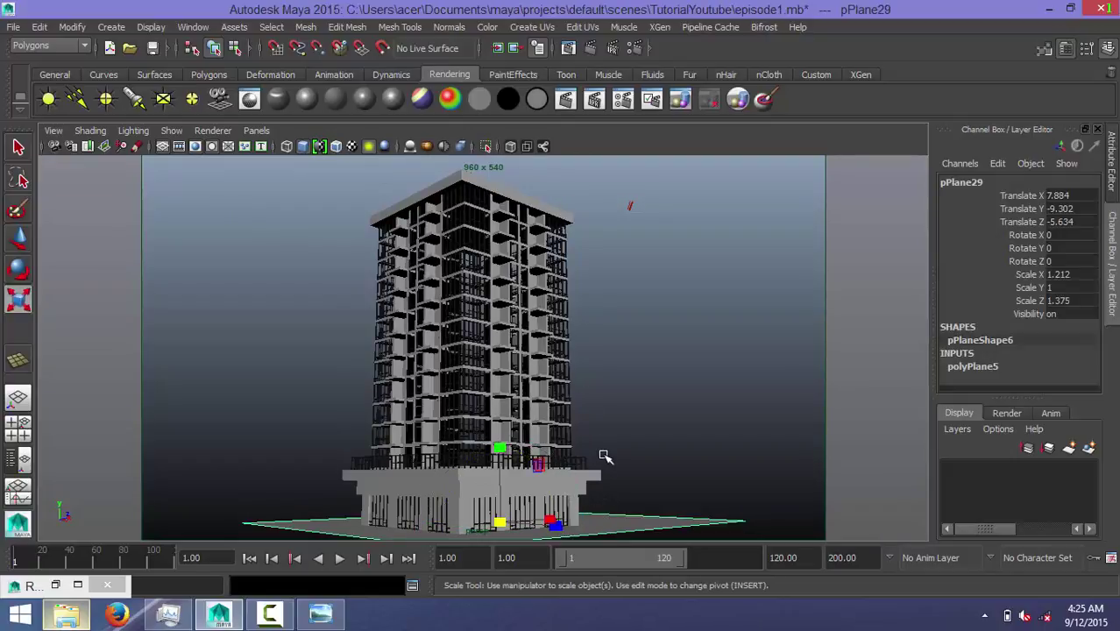
alt+drag(605, 458, 607, 460)
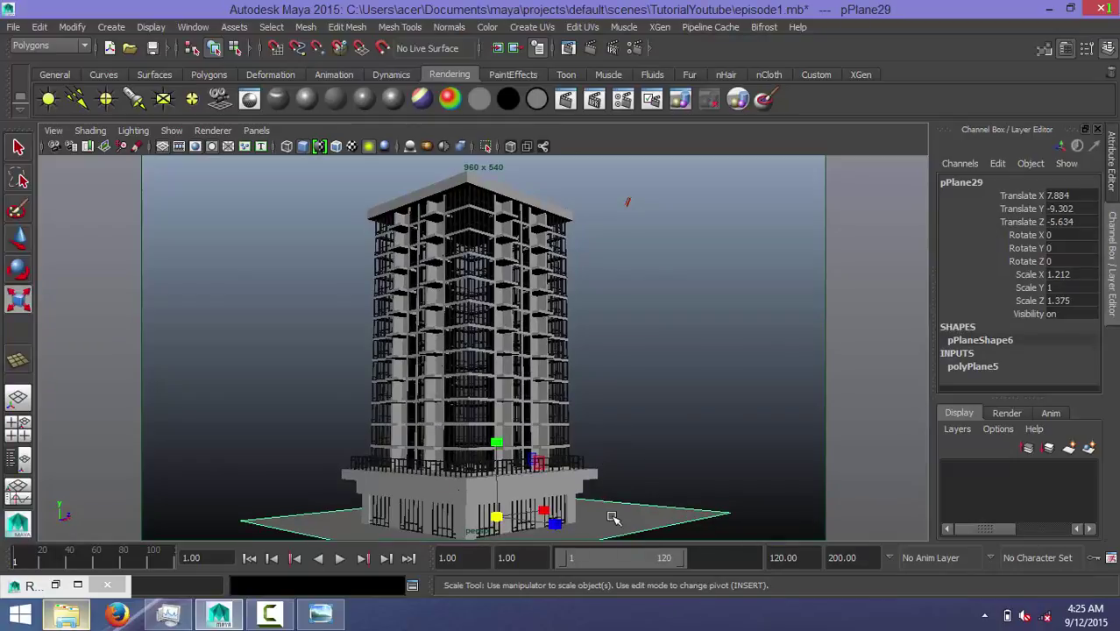
right_drag(644, 223, 627, 191)
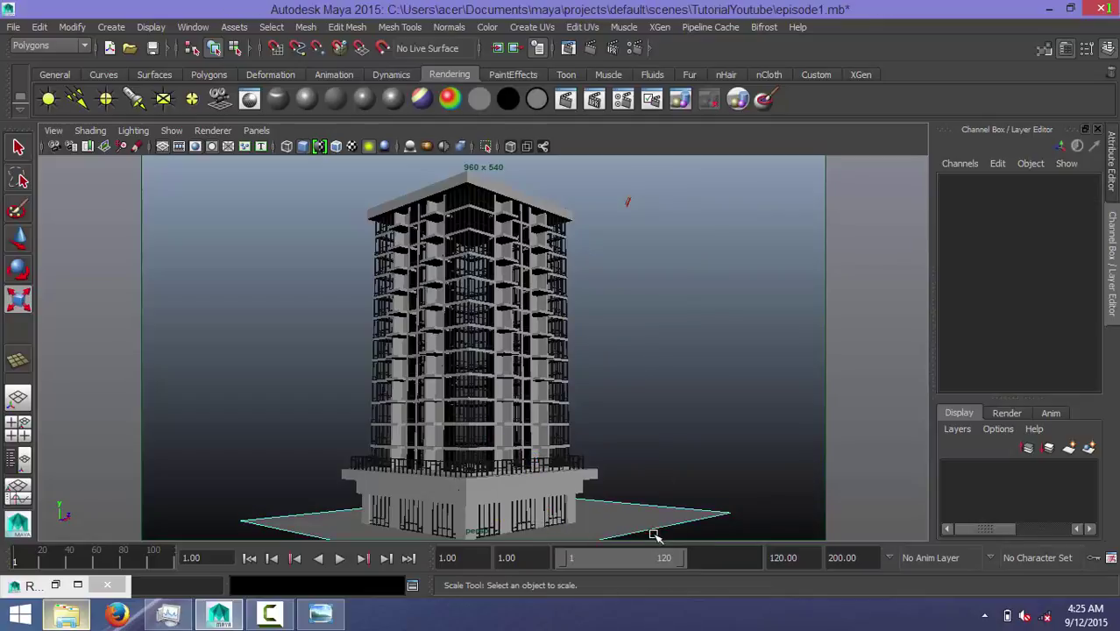
click(649, 529)
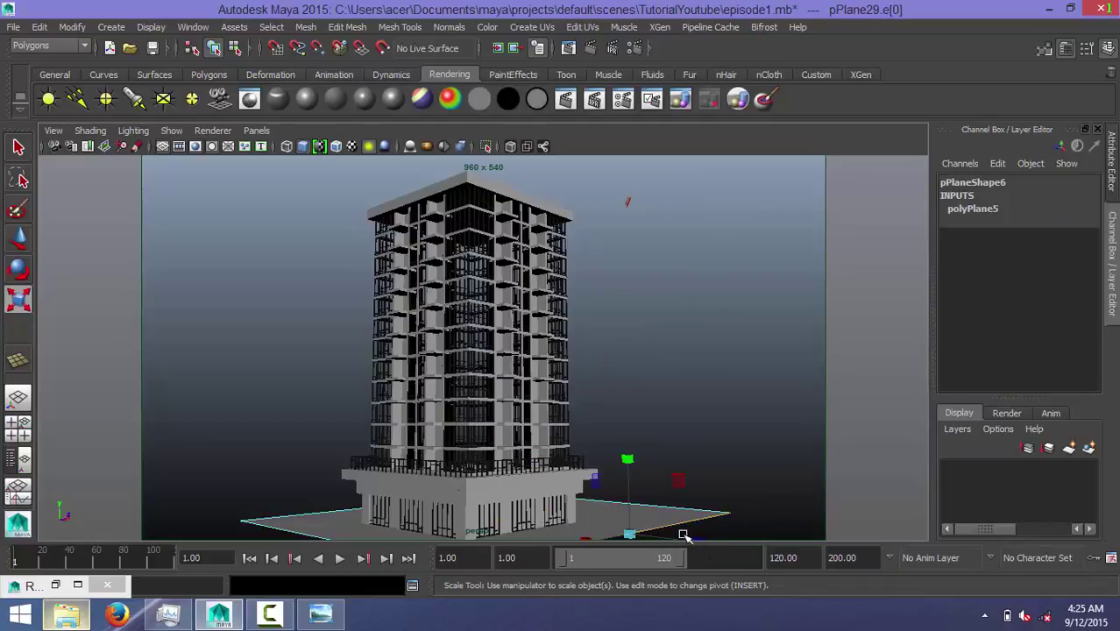
key(w)
drag(678, 540, 886, 627)
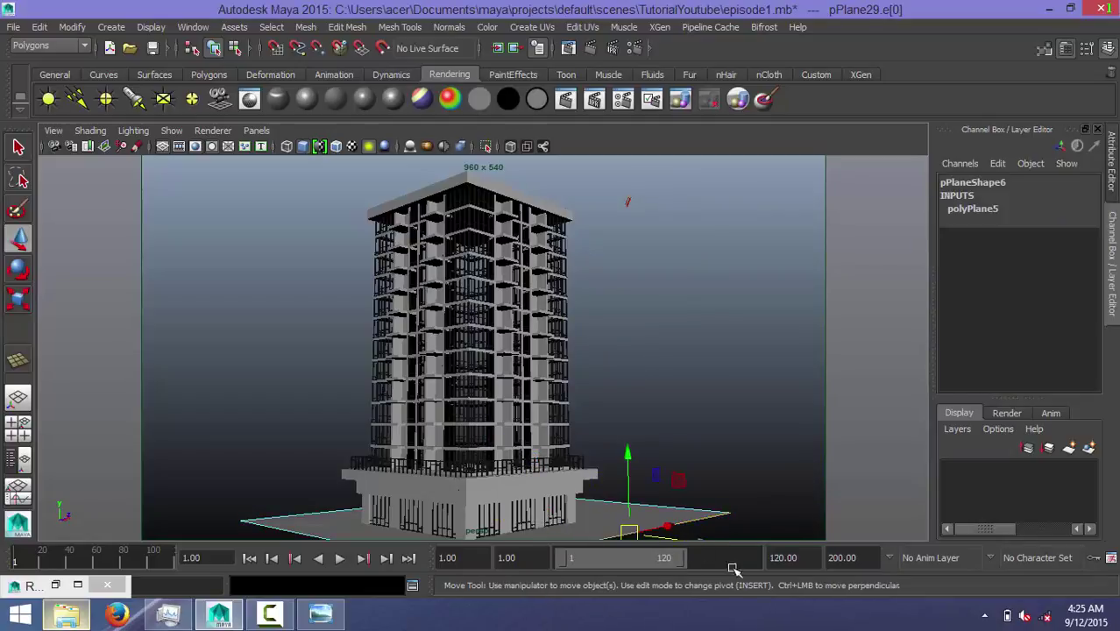
click(295, 530)
Step: Drag pPlane29's opposite edge far left along X to widen the ground
key(a)
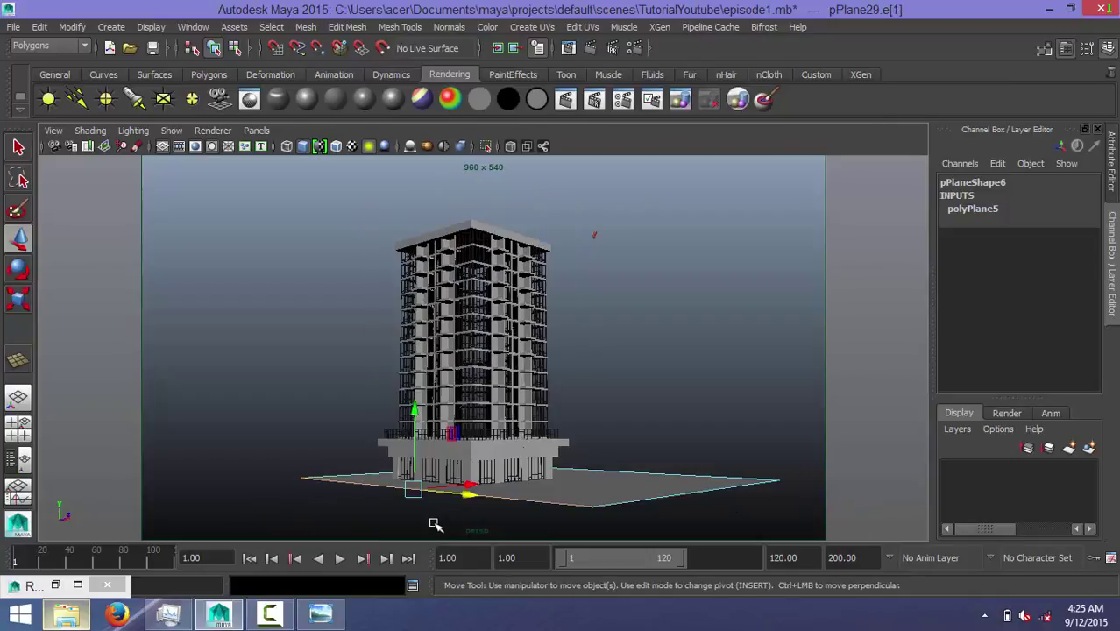
drag(468, 489, 289, 491)
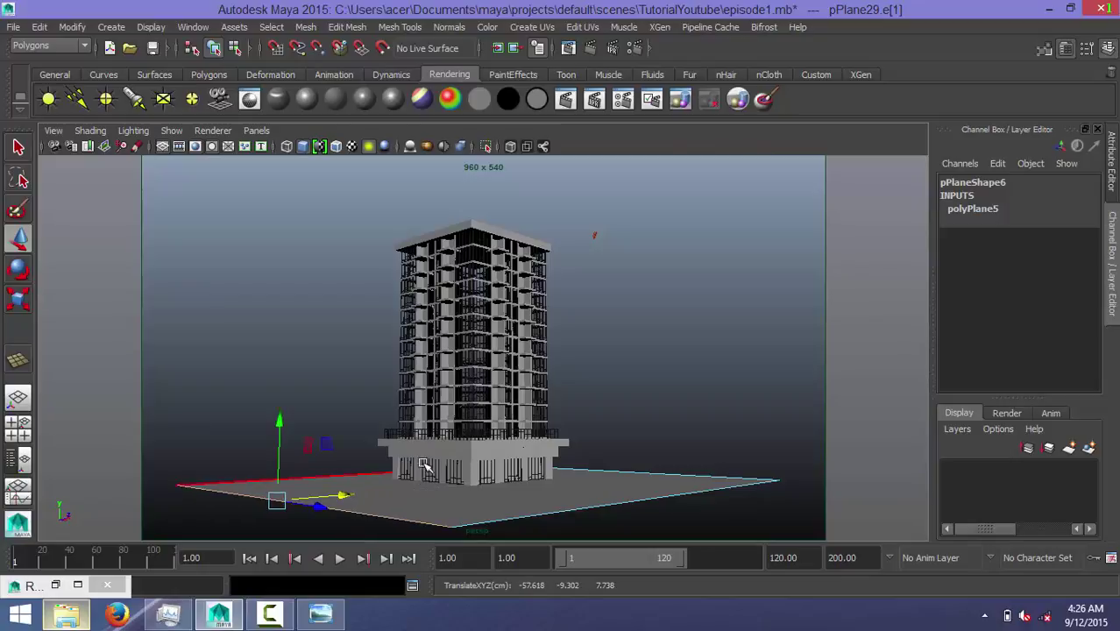
scroll(429, 443, up, 3)
mouse_move(408, 440)
alt+mouse_down()
mouse_move(395, 437)
mouse_move(451, 400)
alt+mouse_up()
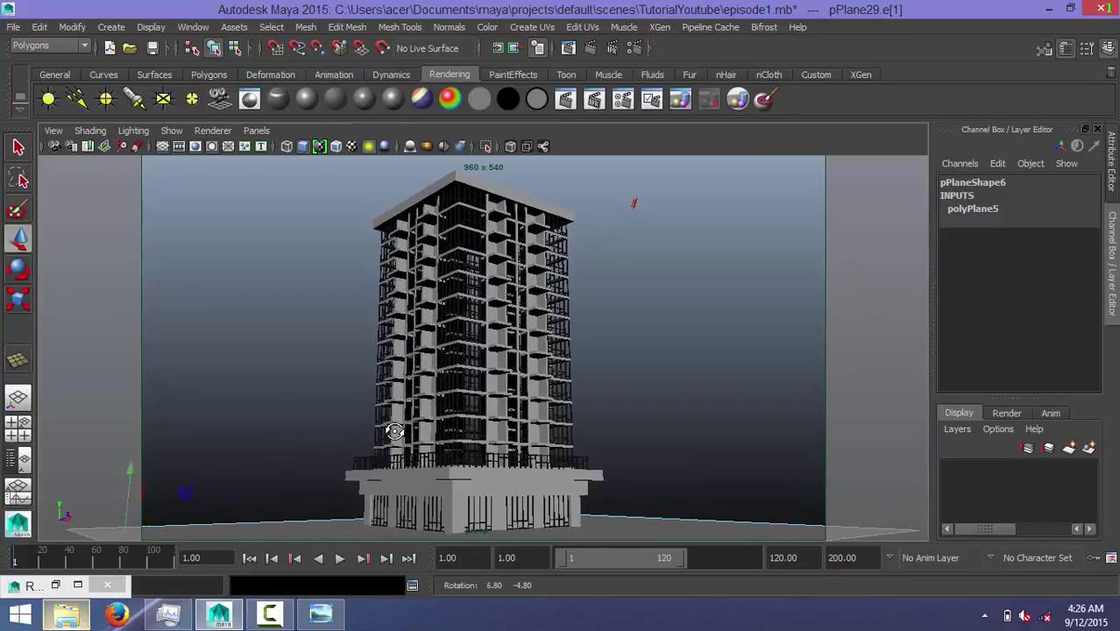
Step: Clear the selection and restore the minimized Render Settings window
mouse_move(450, 401)
alt+middle_down()
mouse_move(437, 400)
mouse_move(445, 406)
alt+middle_up()
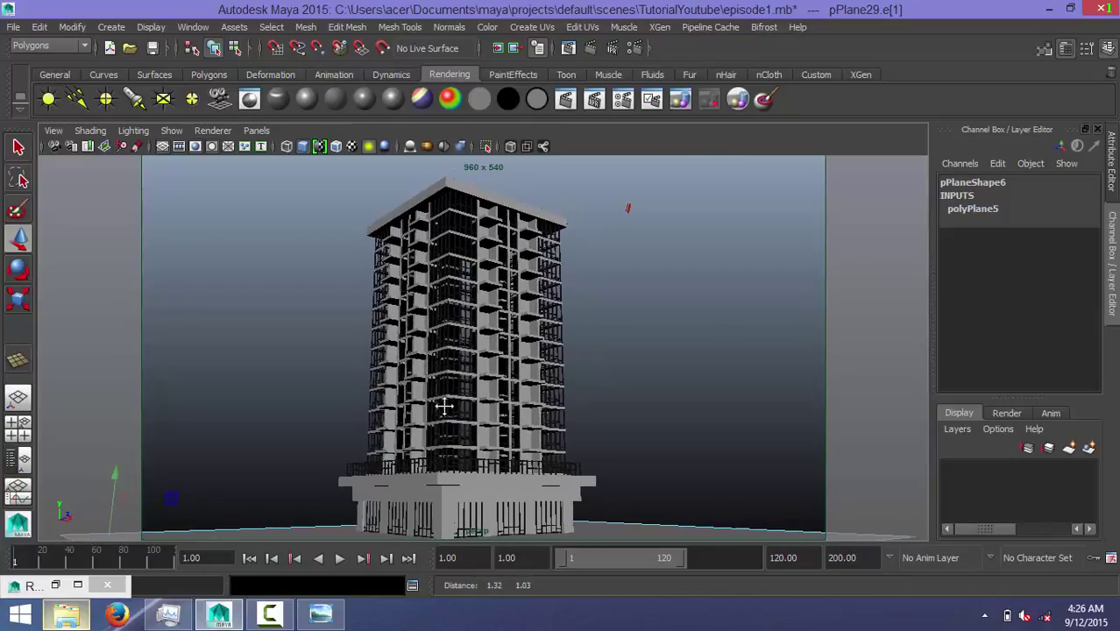
click(604, 329)
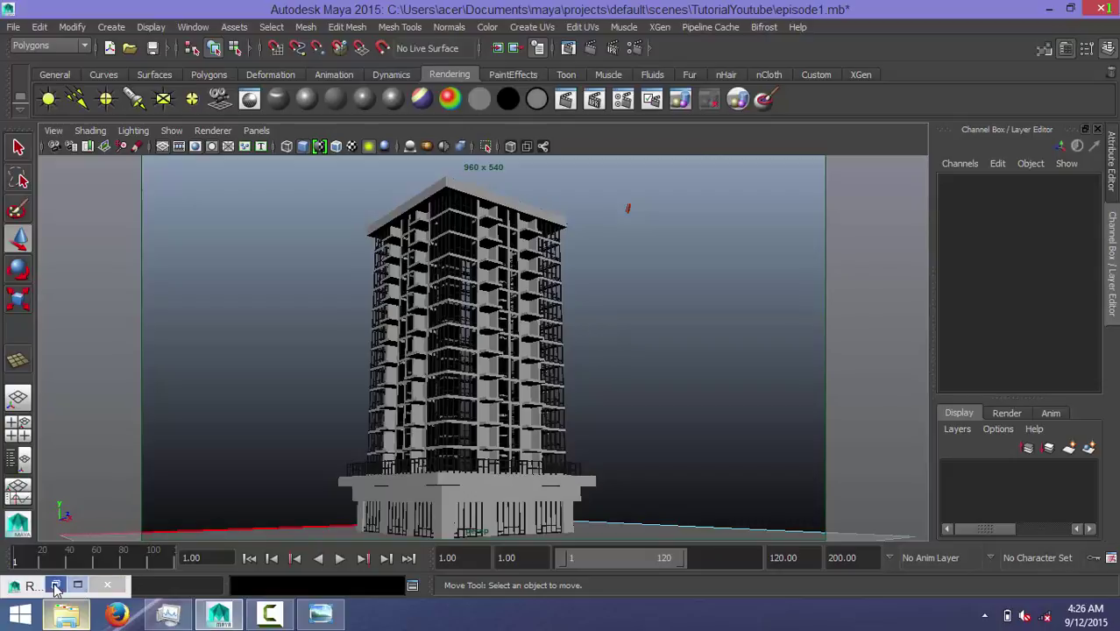
click(55, 587)
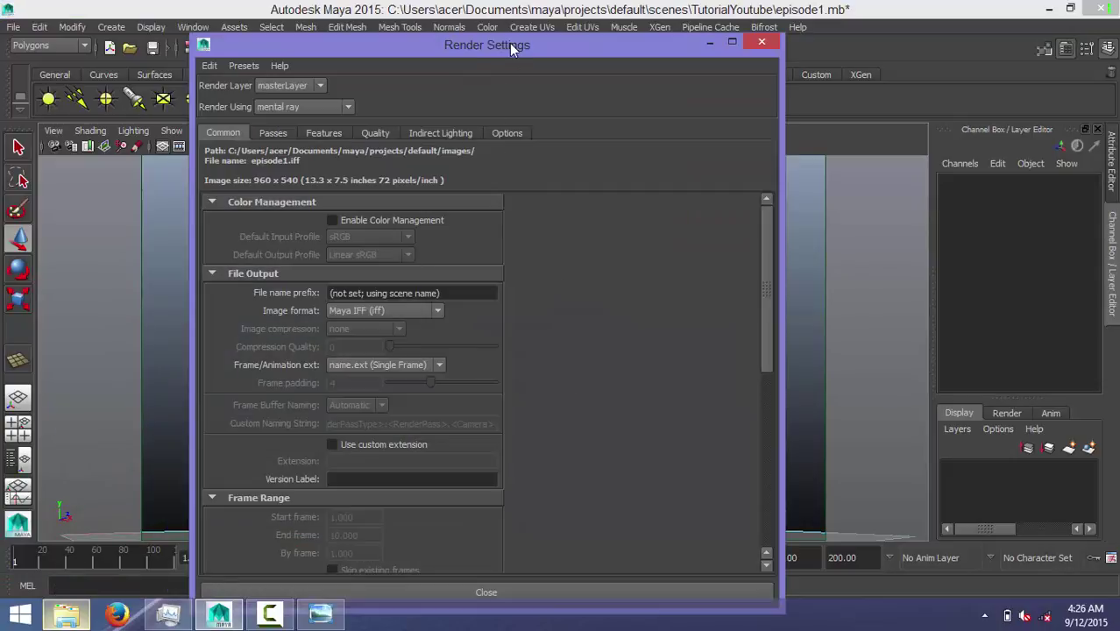
Step: Create a Physical Sun and Sky in the mental ray Indirect Lighting settings
drag(509, 43, 500, 22)
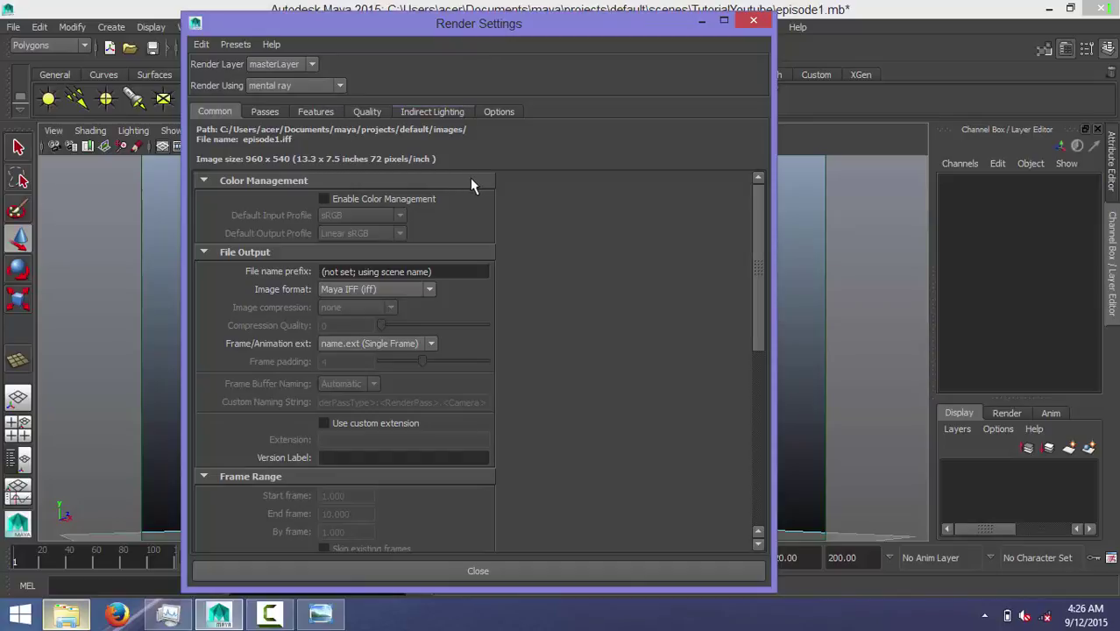
click(445, 113)
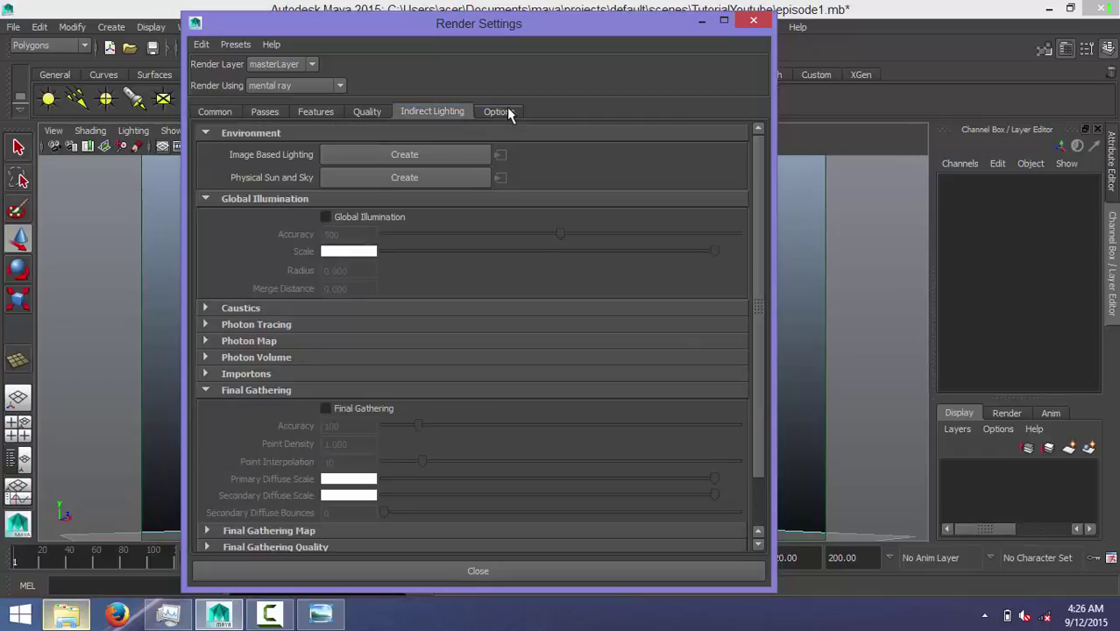
click(399, 178)
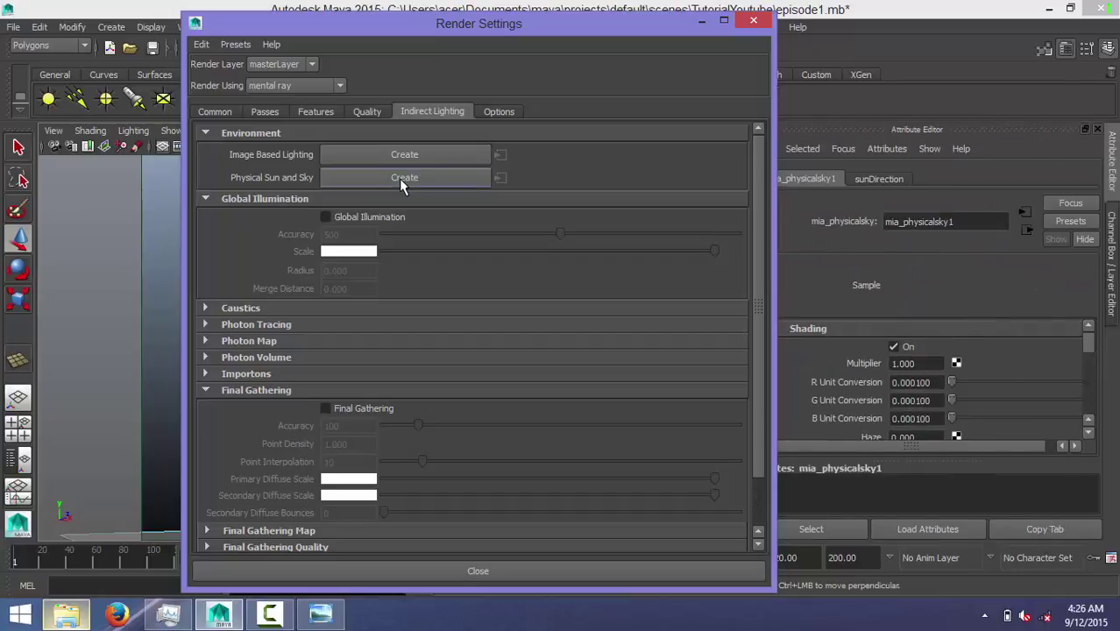
click(329, 218)
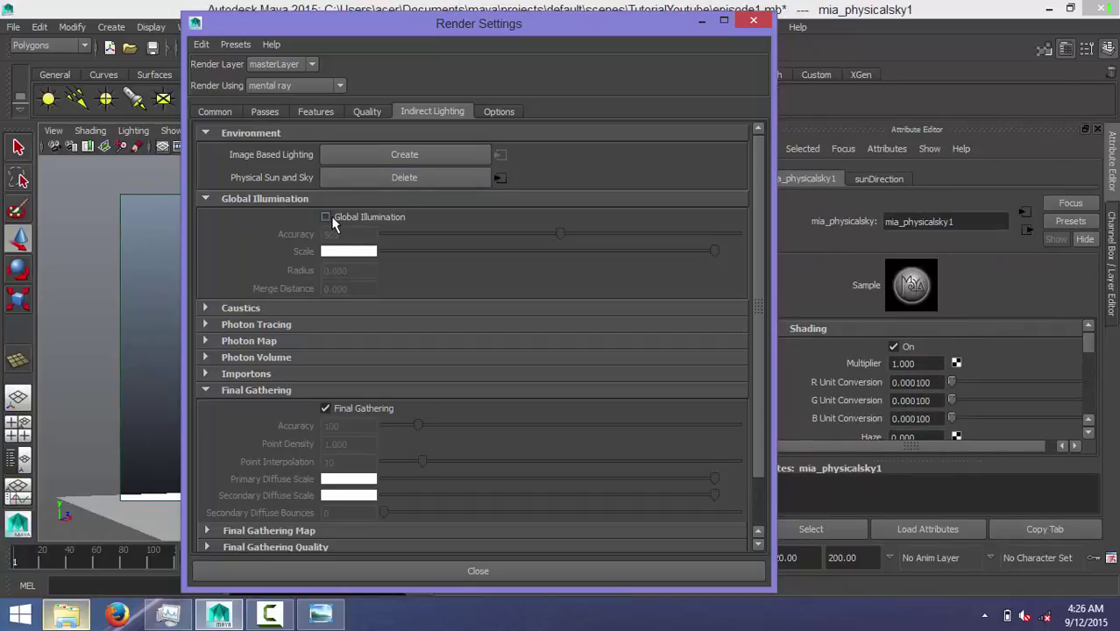
Step: Raise the Unified Sampling quality to 0.60 and enable Raytracing
click(366, 114)
drag(411, 171, 479, 170)
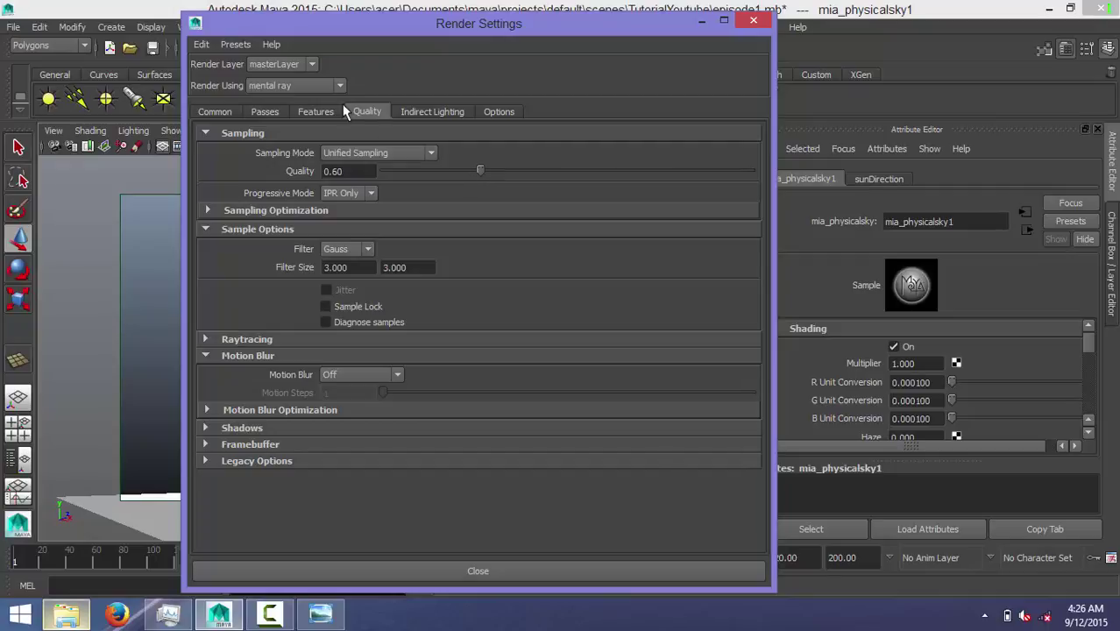
click(209, 338)
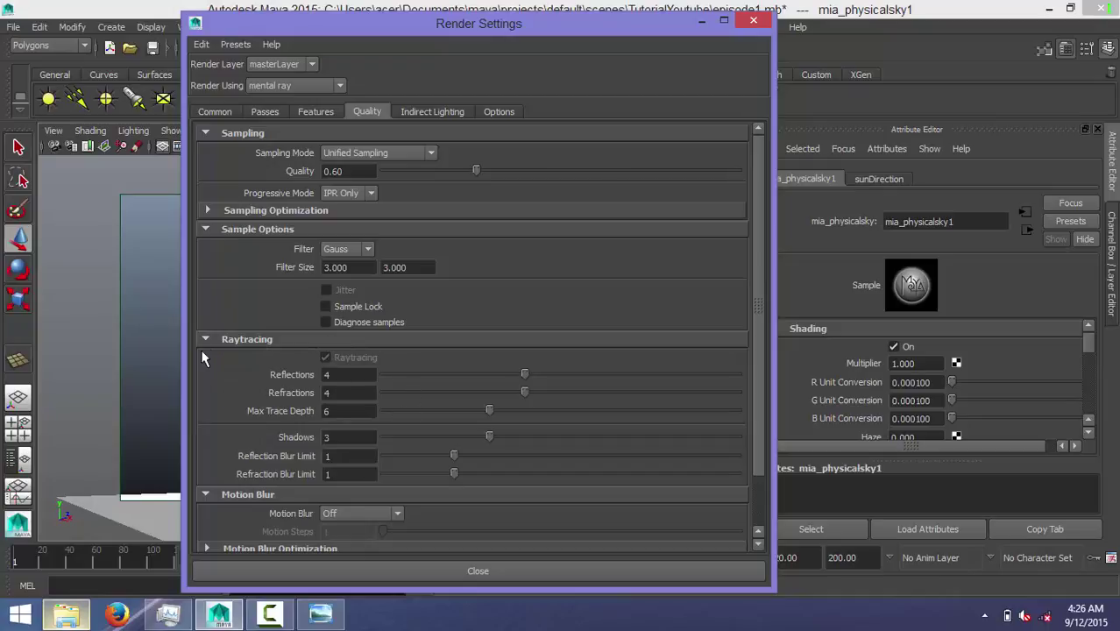
click(205, 342)
click(317, 112)
click(265, 111)
Step: Change the Common tab image size preset from 960 x 540 to HD 1080 (1920 x 1080)
click(221, 112)
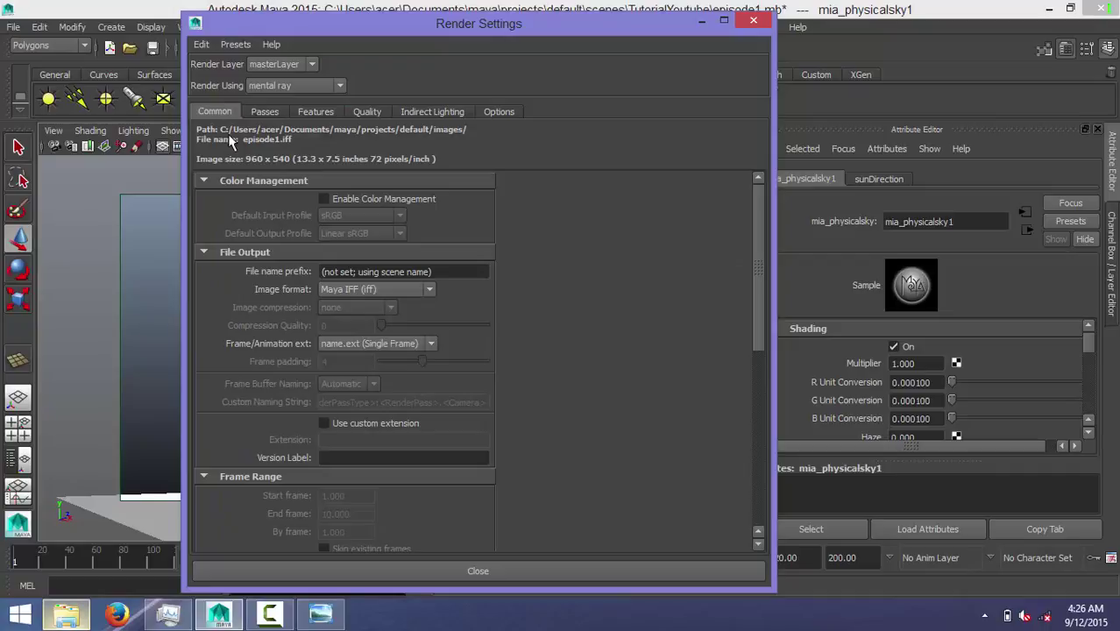
scroll(465, 306, down, 1)
scroll(464, 310, down, 2)
scroll(455, 311, down, 2)
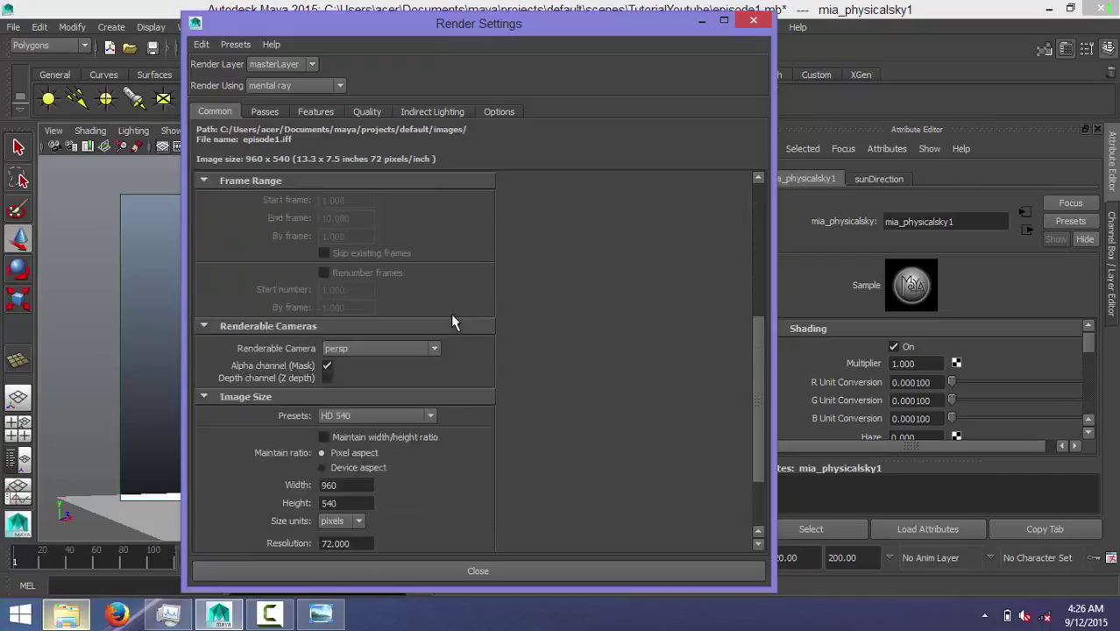
scroll(450, 324, down, 1)
click(422, 320)
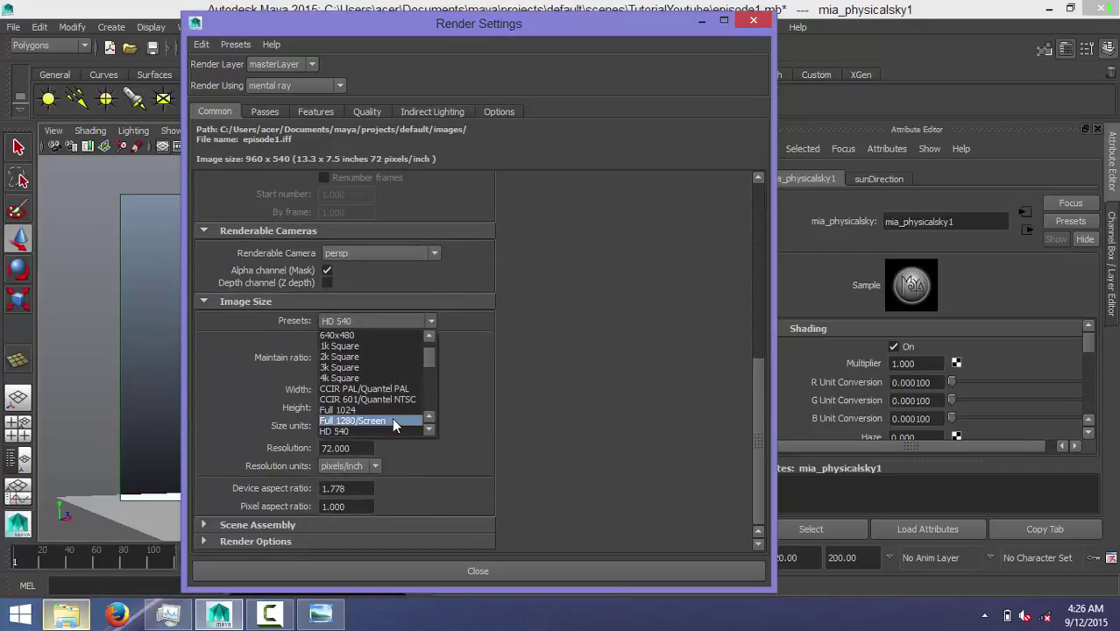
scroll(385, 417, down, 1)
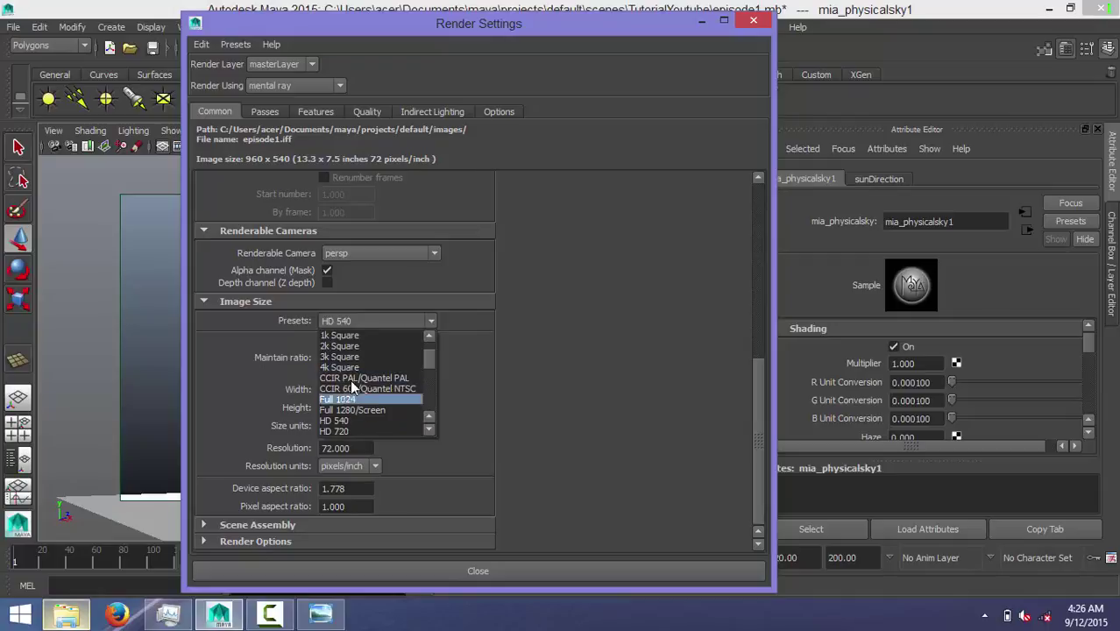
scroll(361, 425, down, 1)
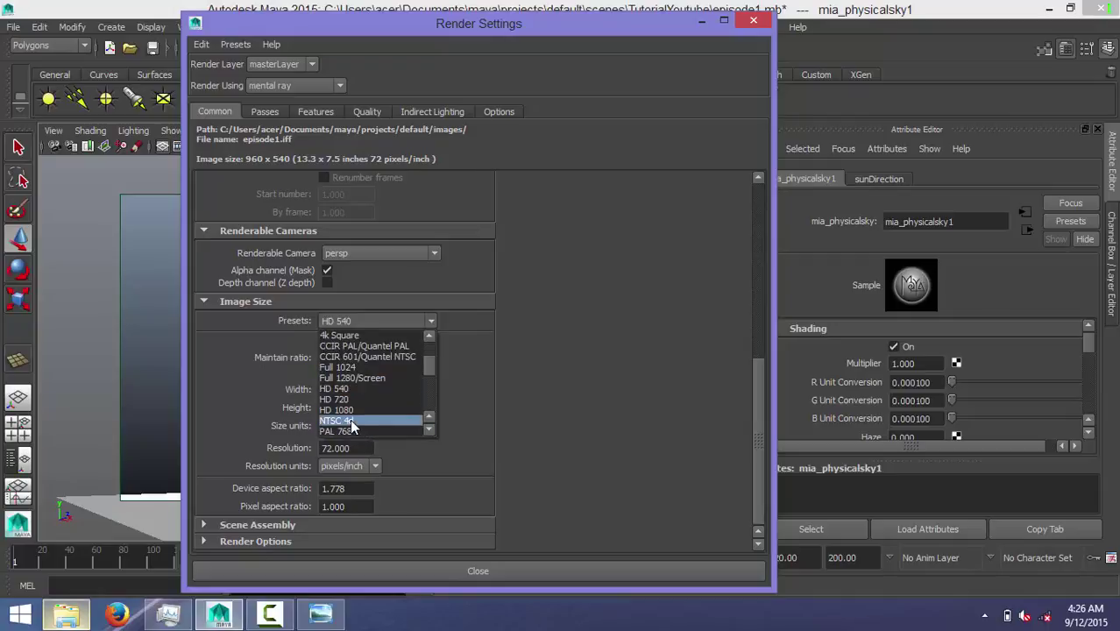
click(349, 410)
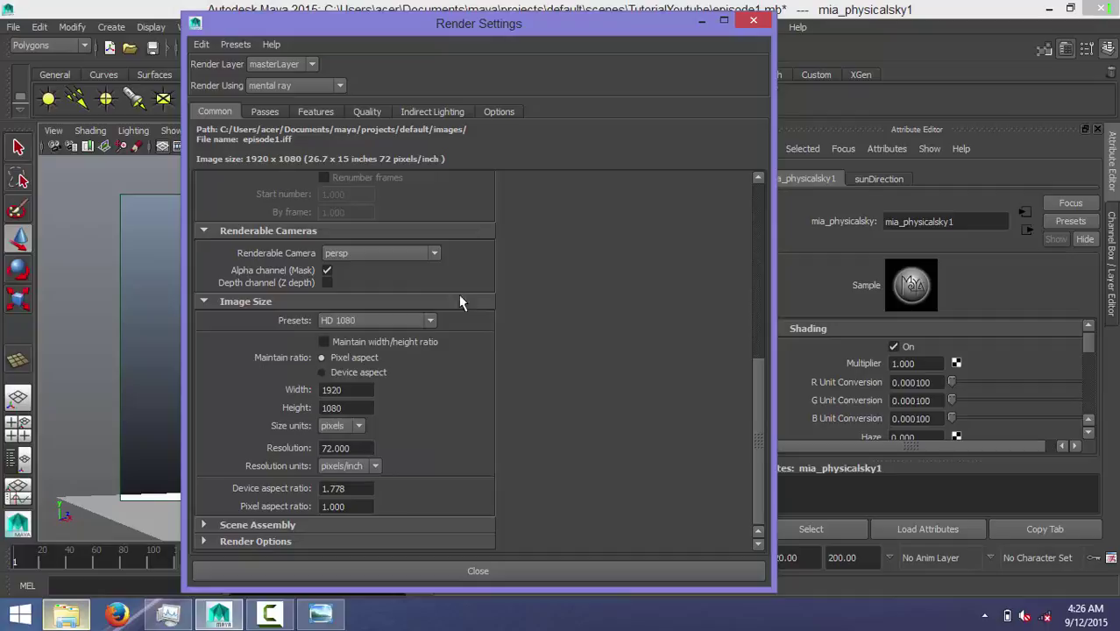
scroll(492, 326, up, 1)
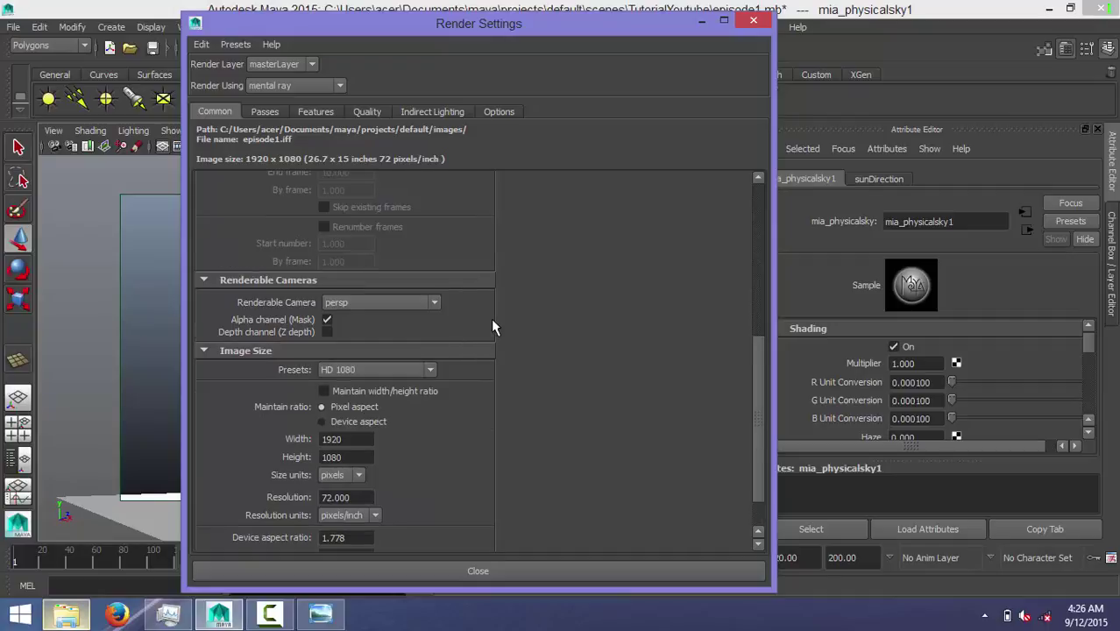
scroll(492, 326, up, 1)
scroll(492, 326, up, 1)
scroll(493, 326, up, 2)
scroll(492, 326, down, 1)
scroll(493, 326, up, 1)
scroll(492, 326, down, 1)
scroll(491, 318, up, 2)
scroll(491, 318, up, 1)
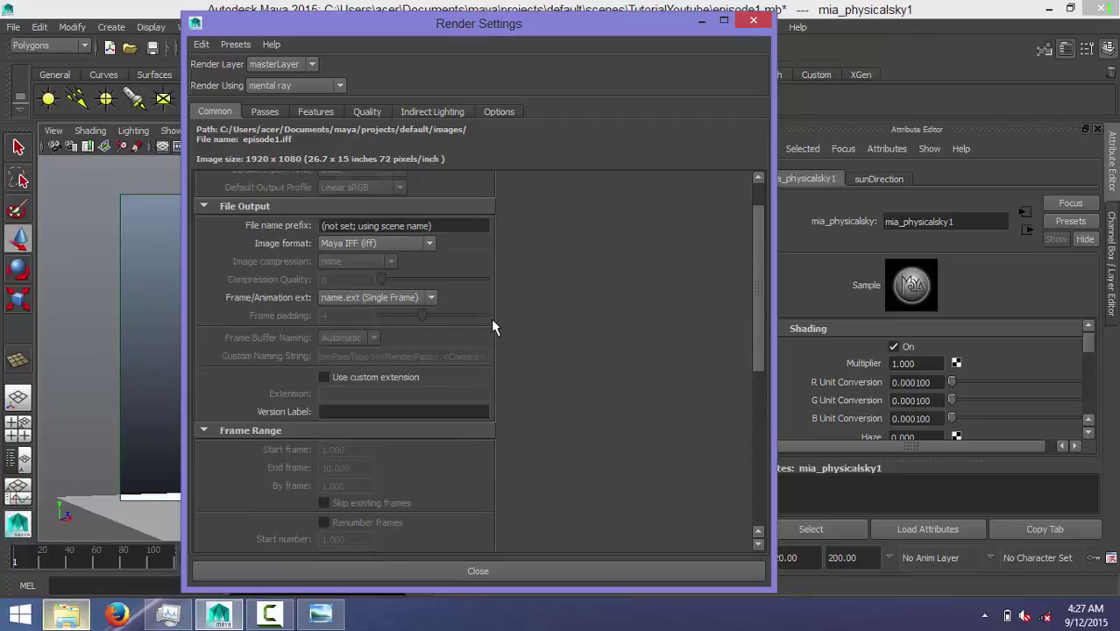
scroll(490, 318, up, 1)
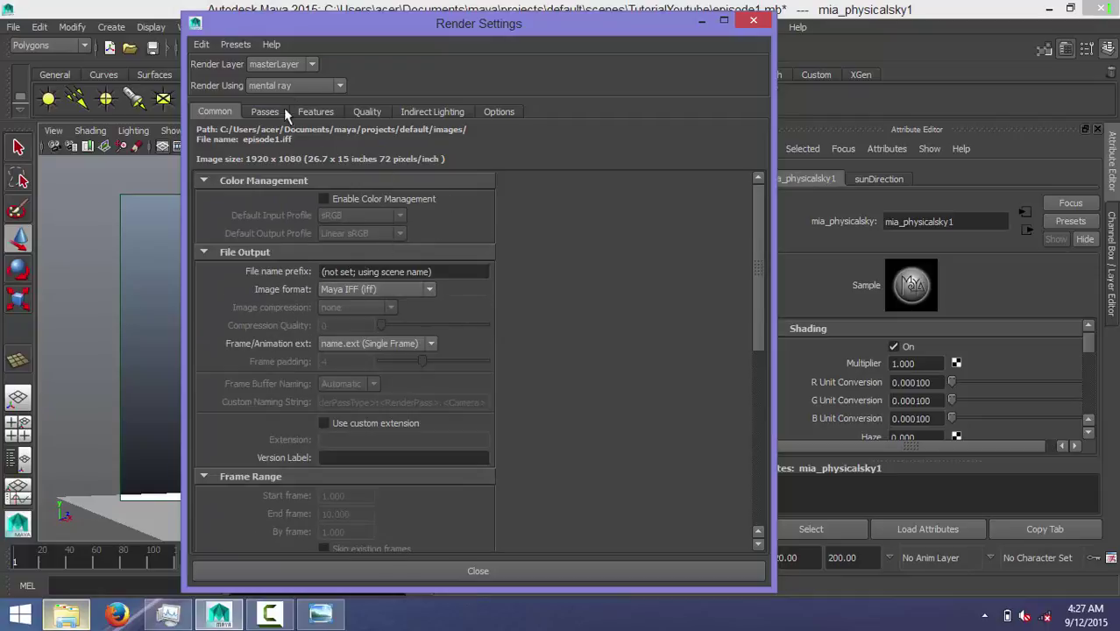
Step: Minimize Render Settings, show the Channel Box, and briefly view the desain22 reference image
click(703, 22)
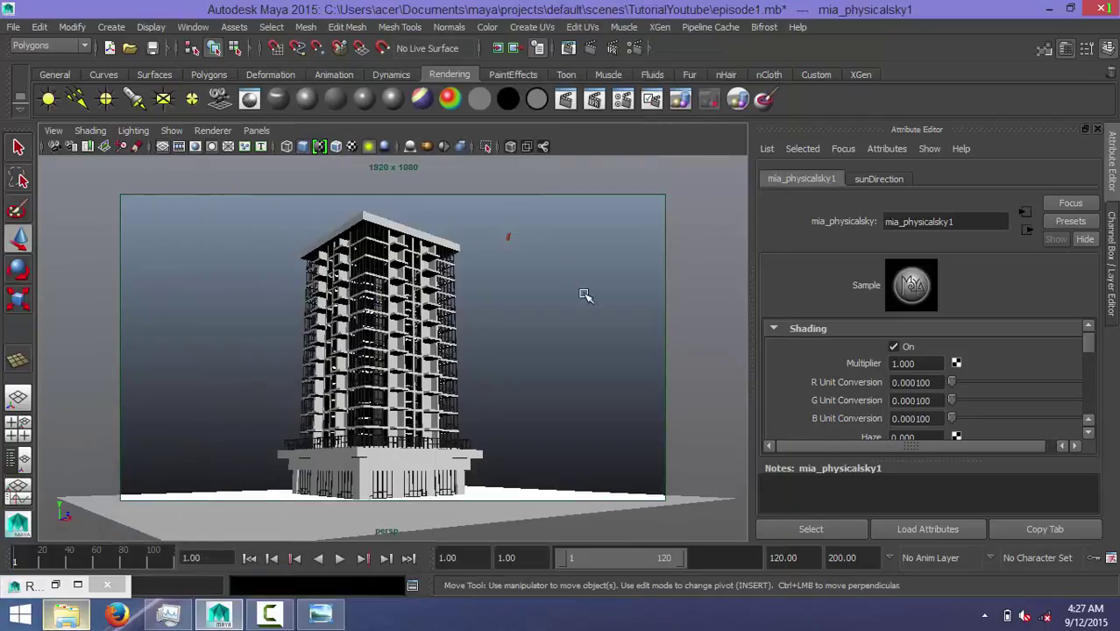
click(1111, 226)
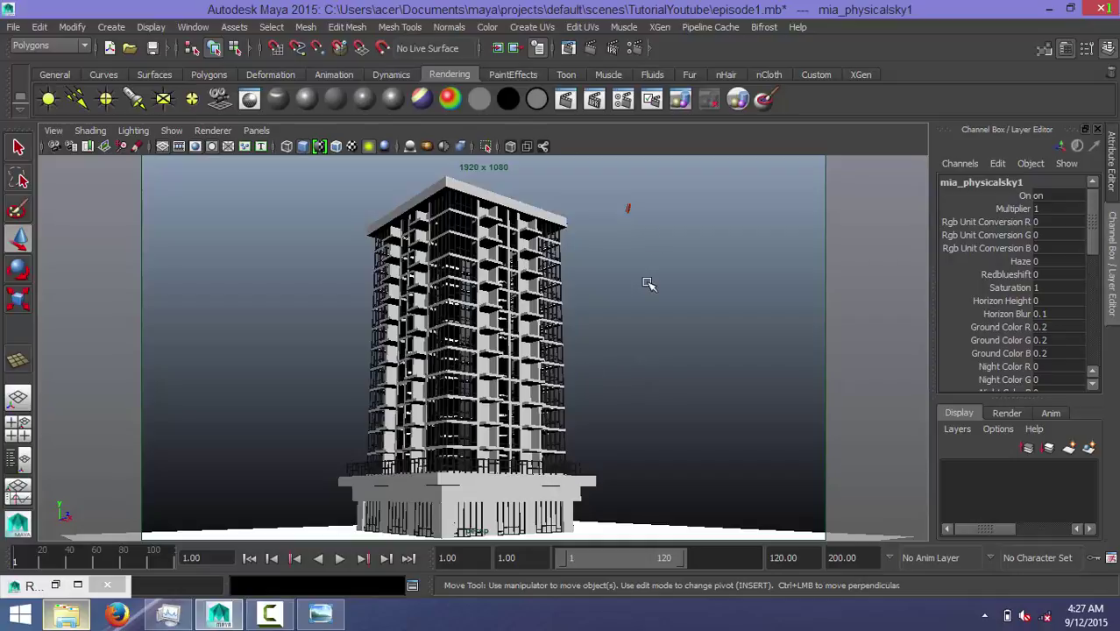
mouse_move(320, 614)
click(335, 626)
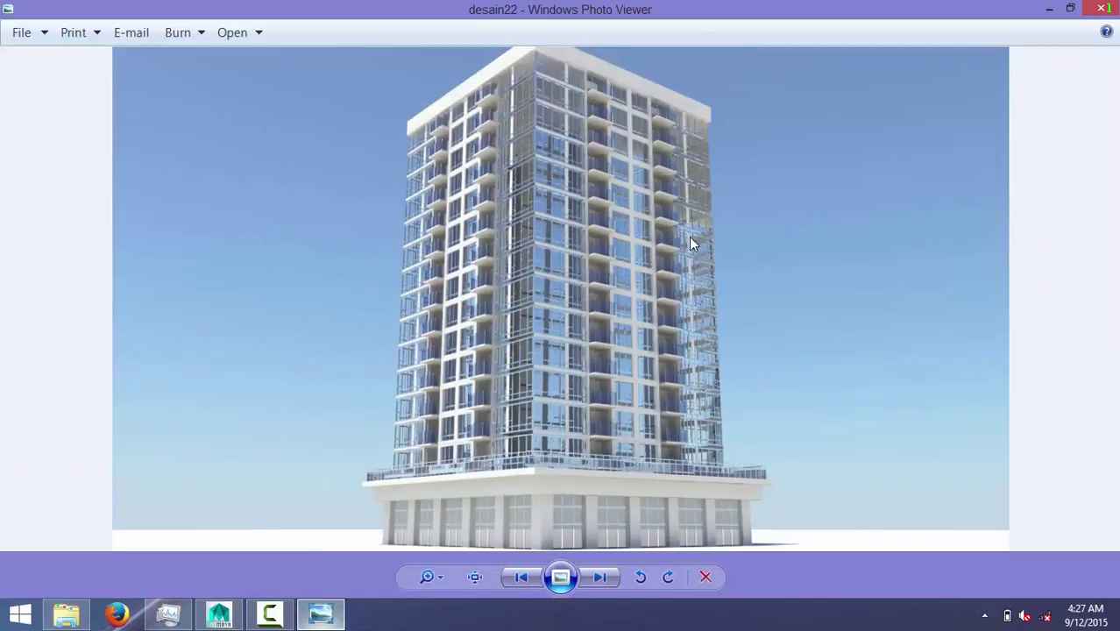
click(1049, 8)
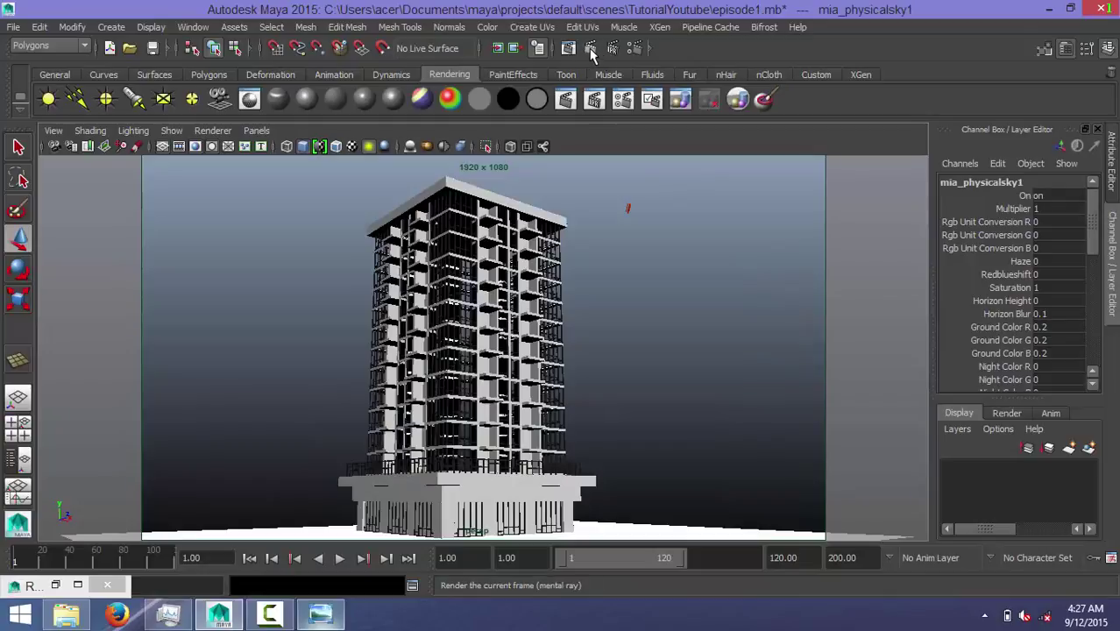
Step: Render the current frame with mental ray to get the sunlit tower under a blue sky
click(589, 50)
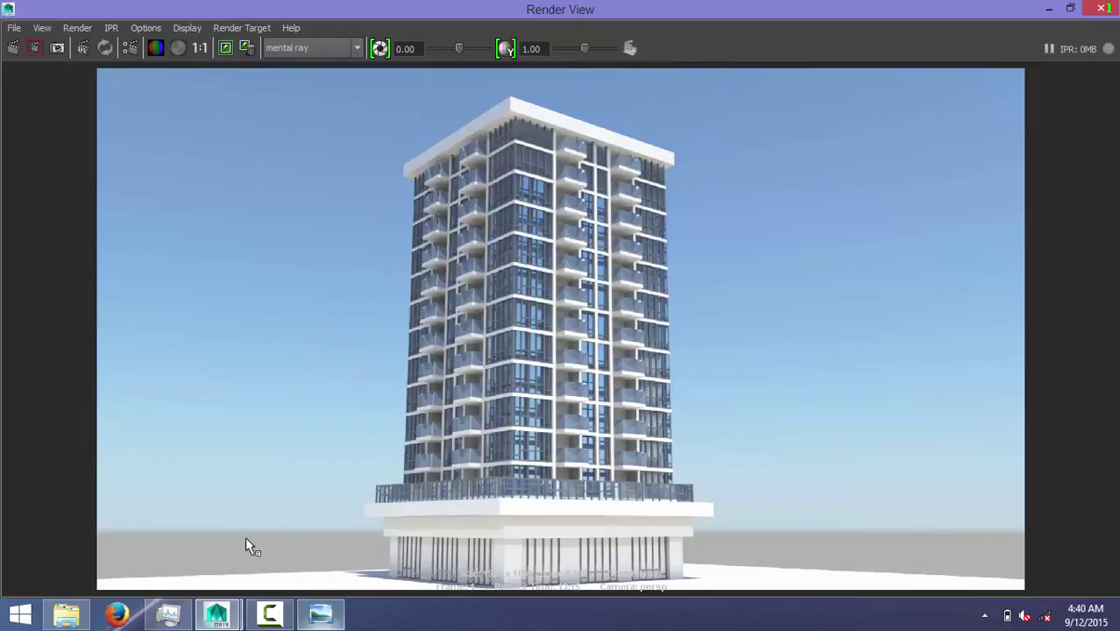
click(218, 613)
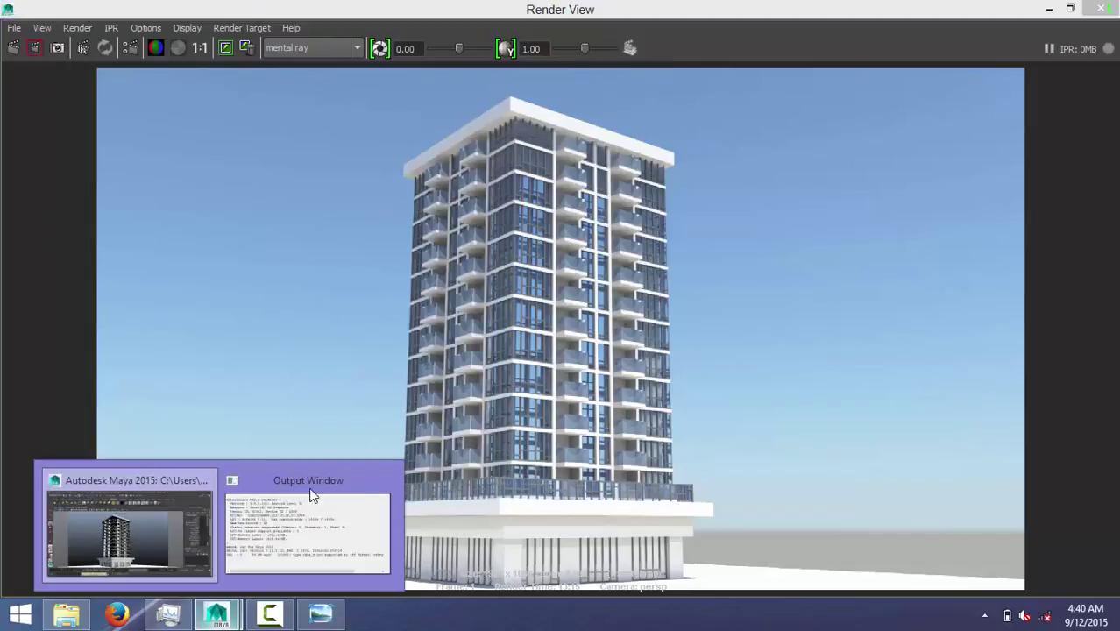
click(369, 479)
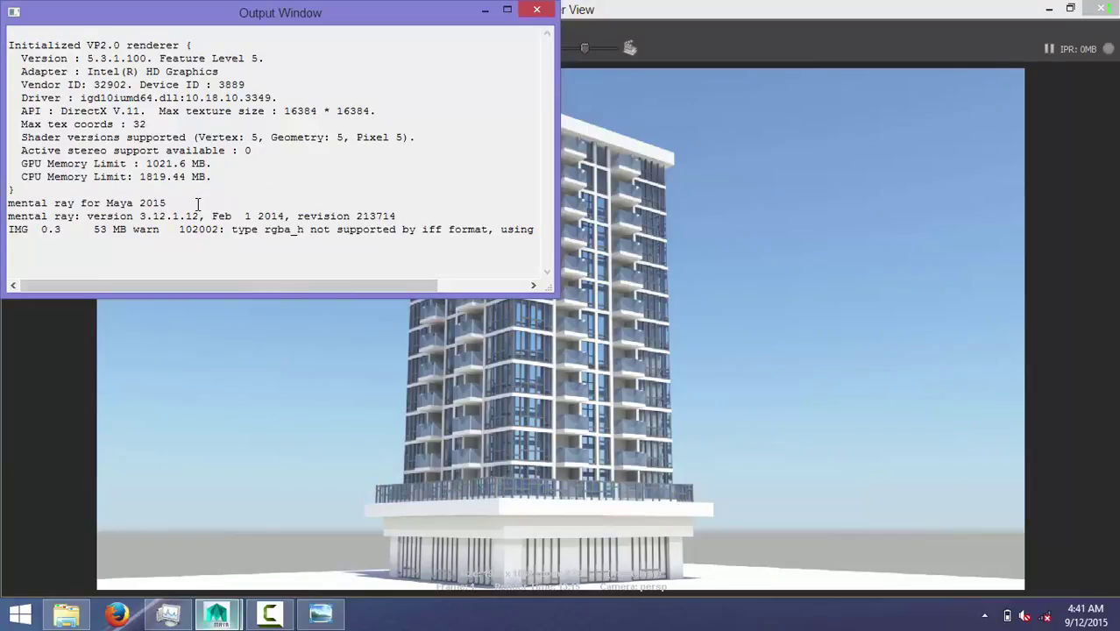
click(536, 10)
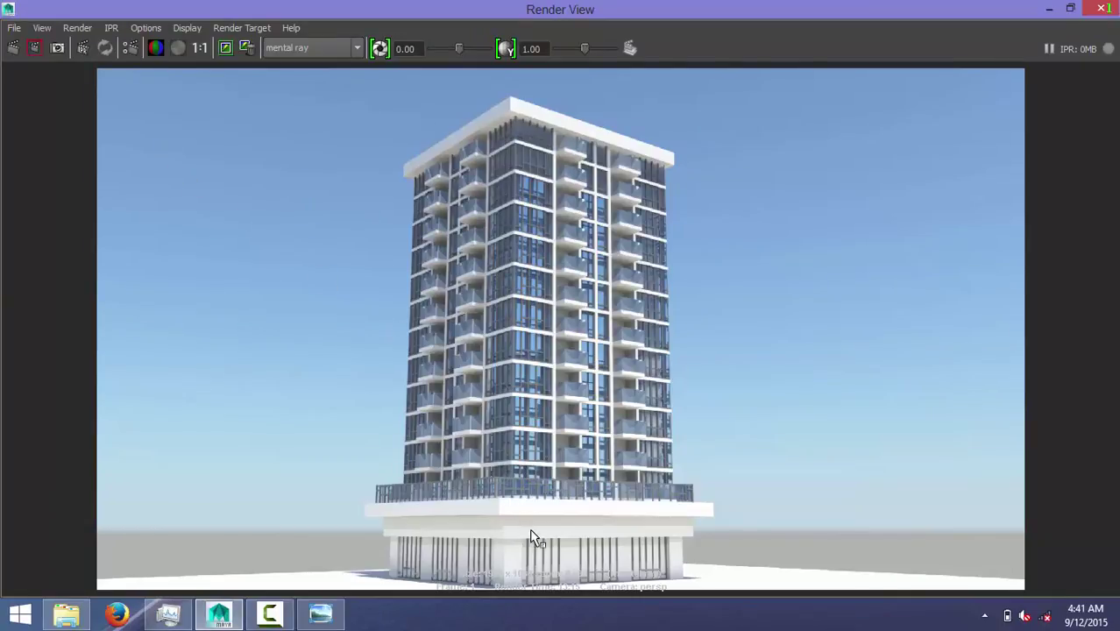
scroll(531, 537, up, 1)
scroll(532, 533, up, 2)
scroll(530, 438, up, 1)
scroll(543, 416, up, 1)
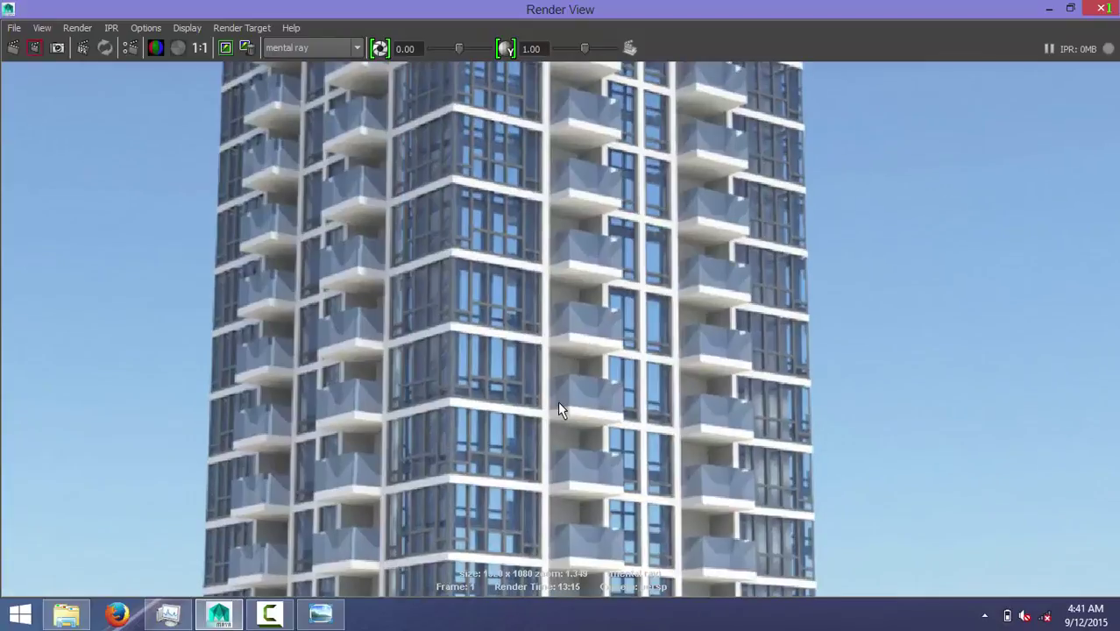
scroll(561, 408, up, 1)
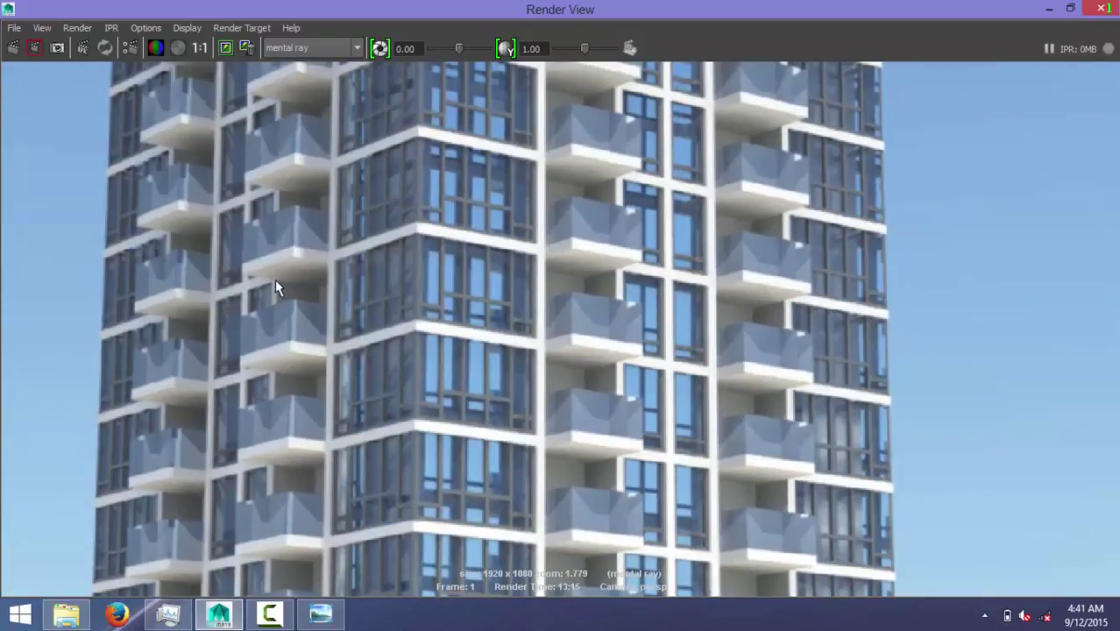
scroll(521, 385, down, 1)
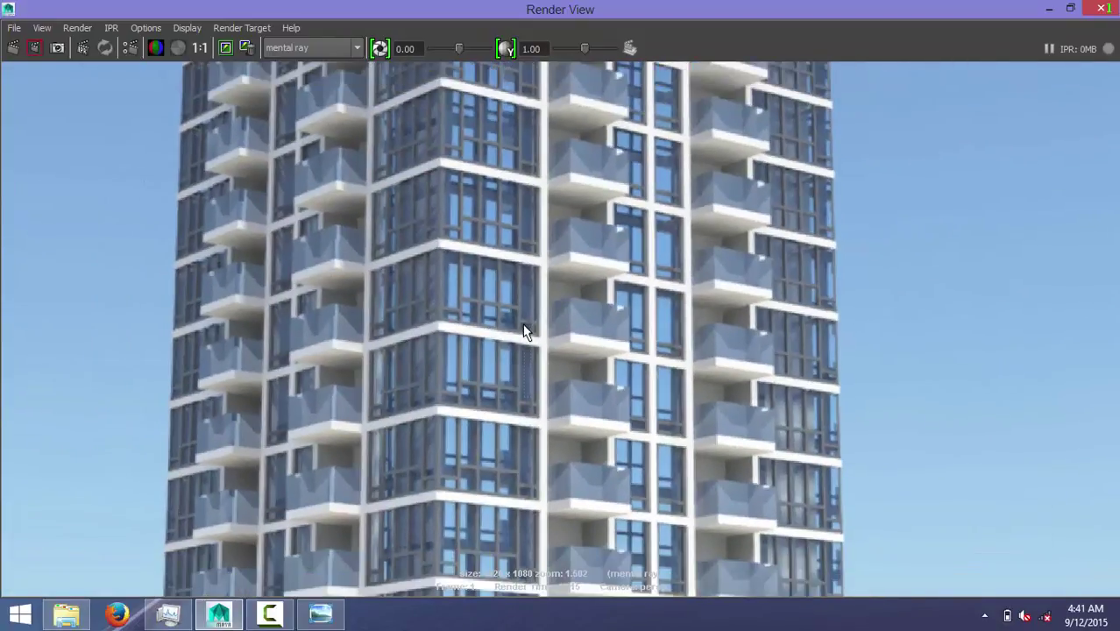
scroll(526, 359, down, 1)
scroll(524, 350, down, 1)
scroll(522, 342, down, 1)
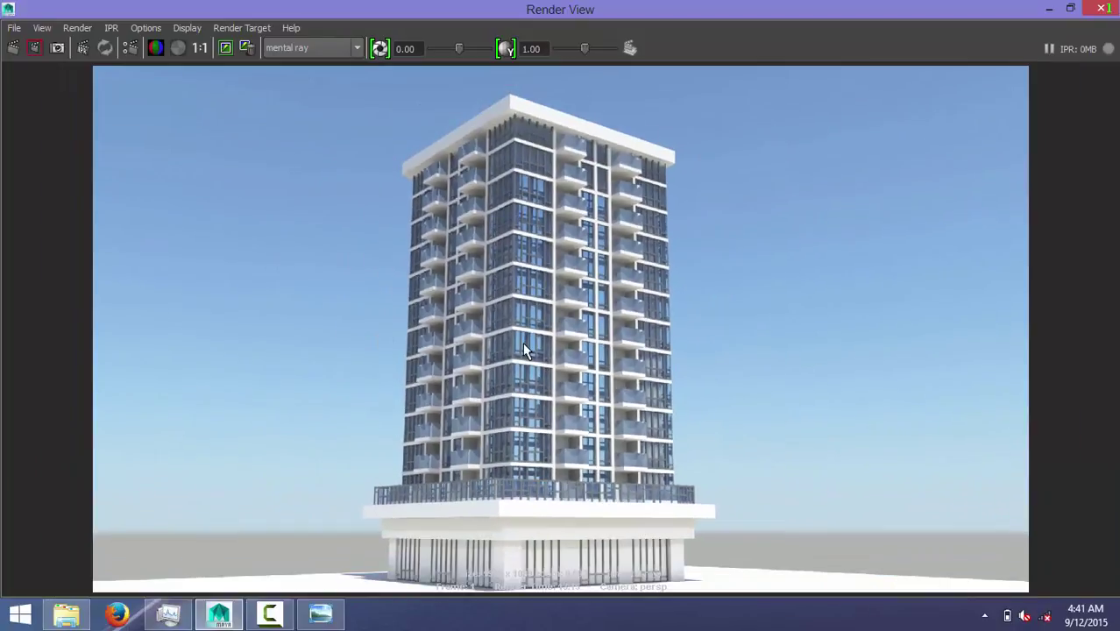
Step: Save the render from Render View as building3d in the project's images folder
click(13, 33)
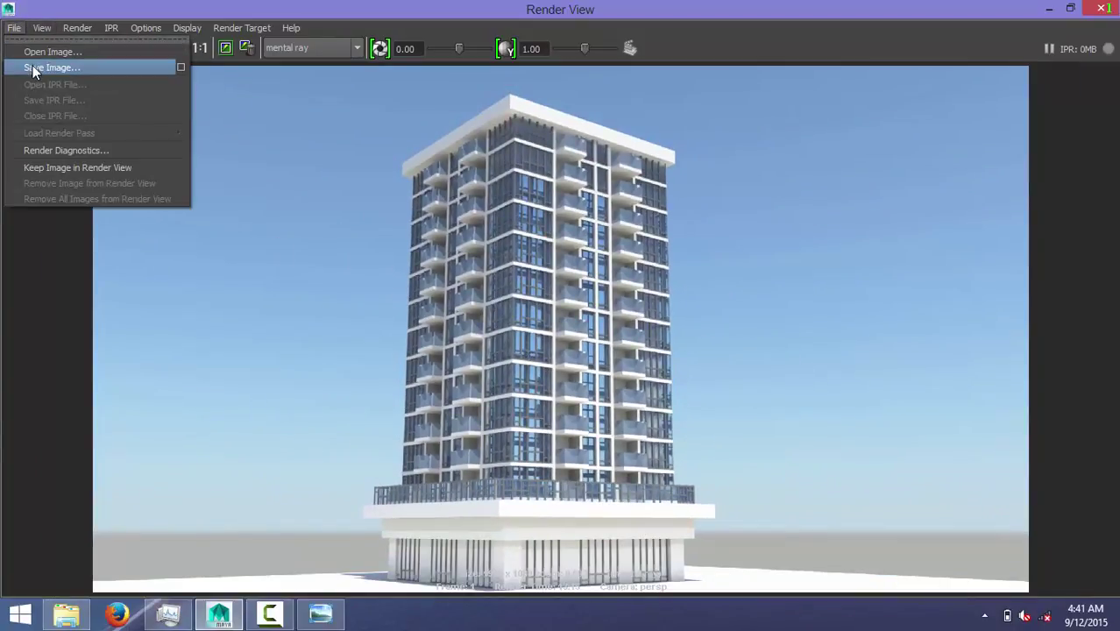
click(33, 68)
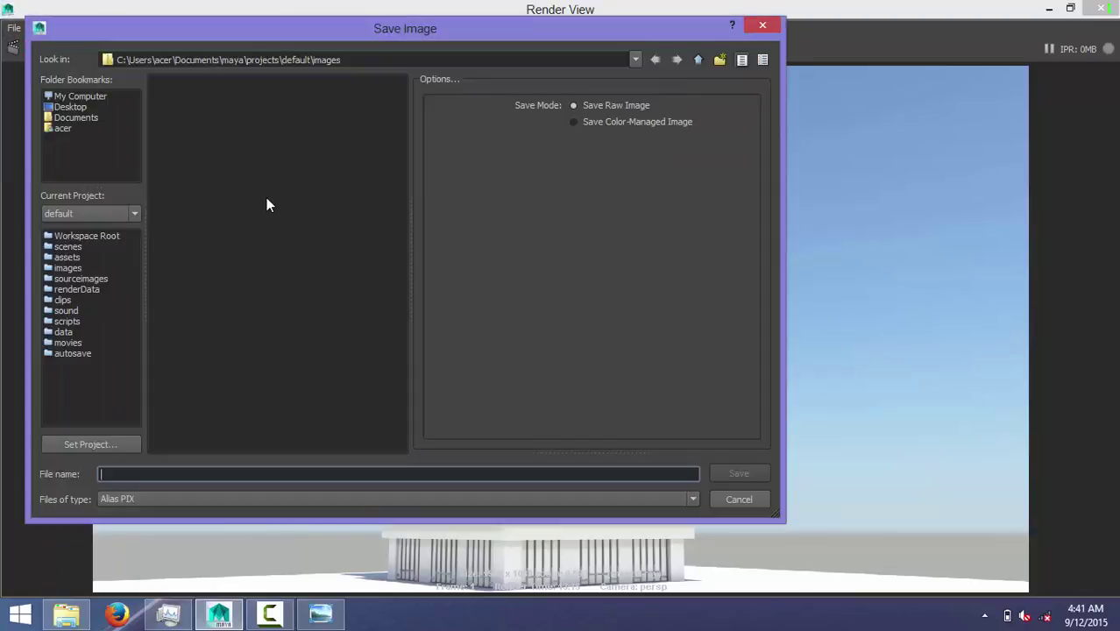
text(building3d)
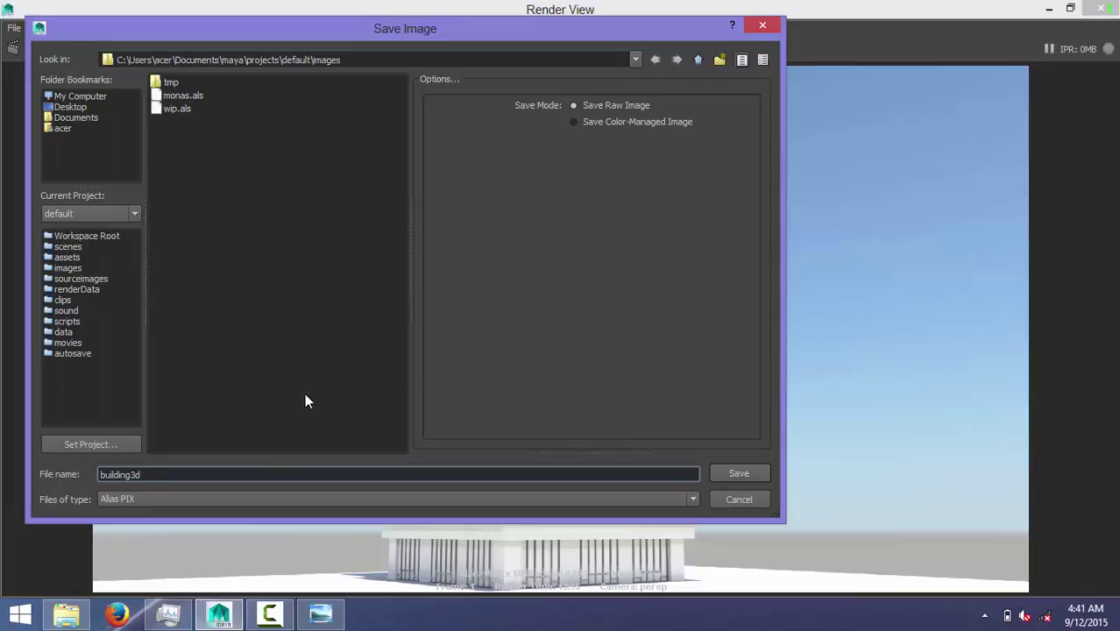
key(Return)
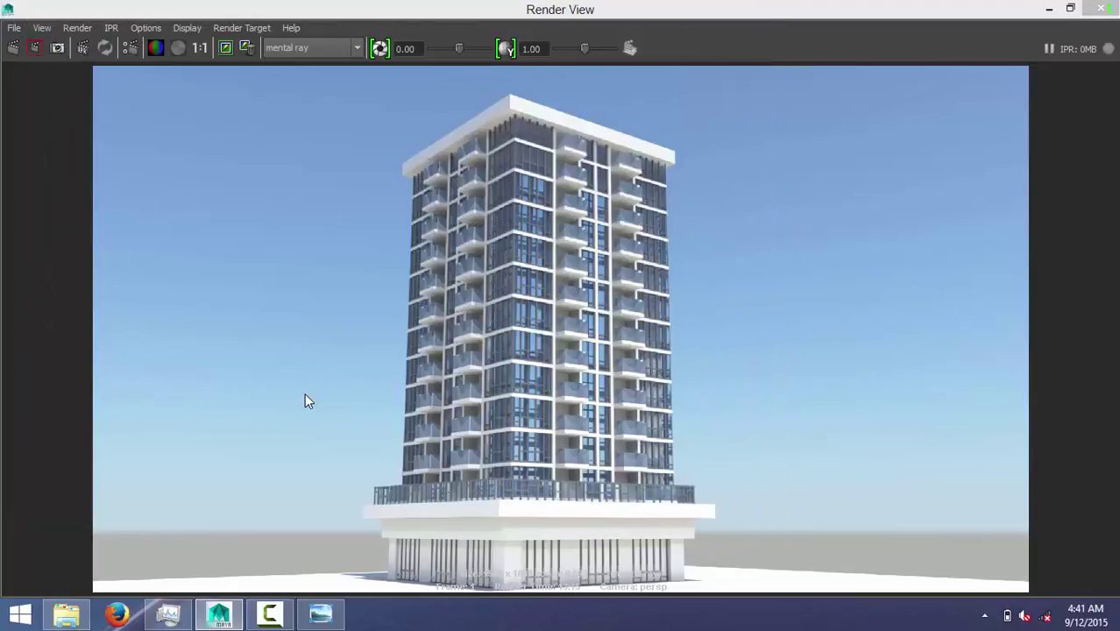
Step: Minimize the Render View window to return to the main Maya scene
click(750, 279)
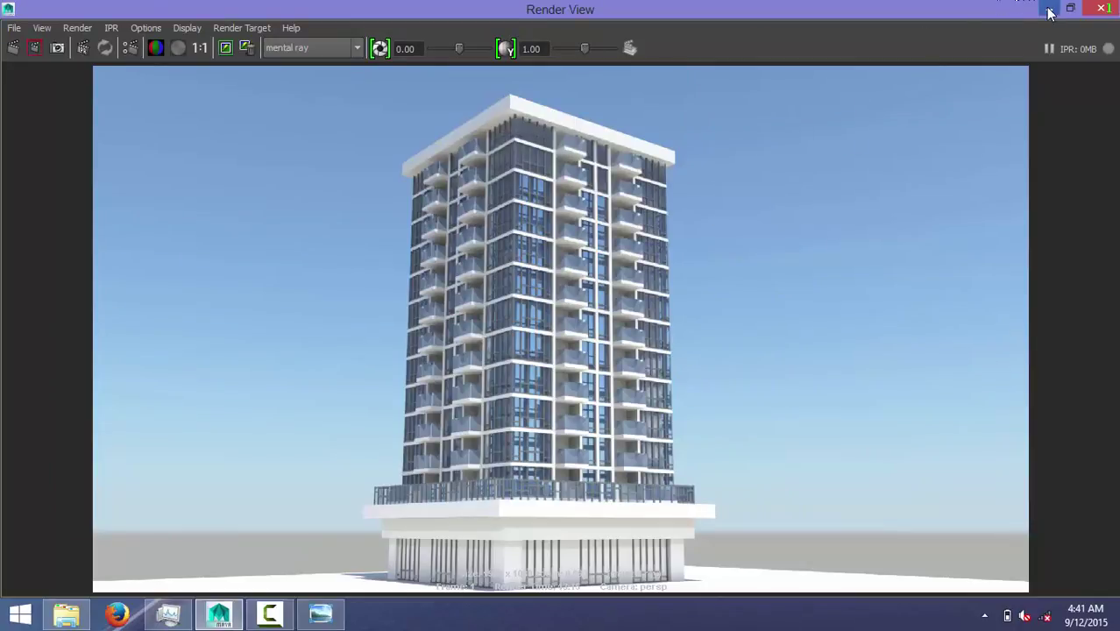
click(1050, 13)
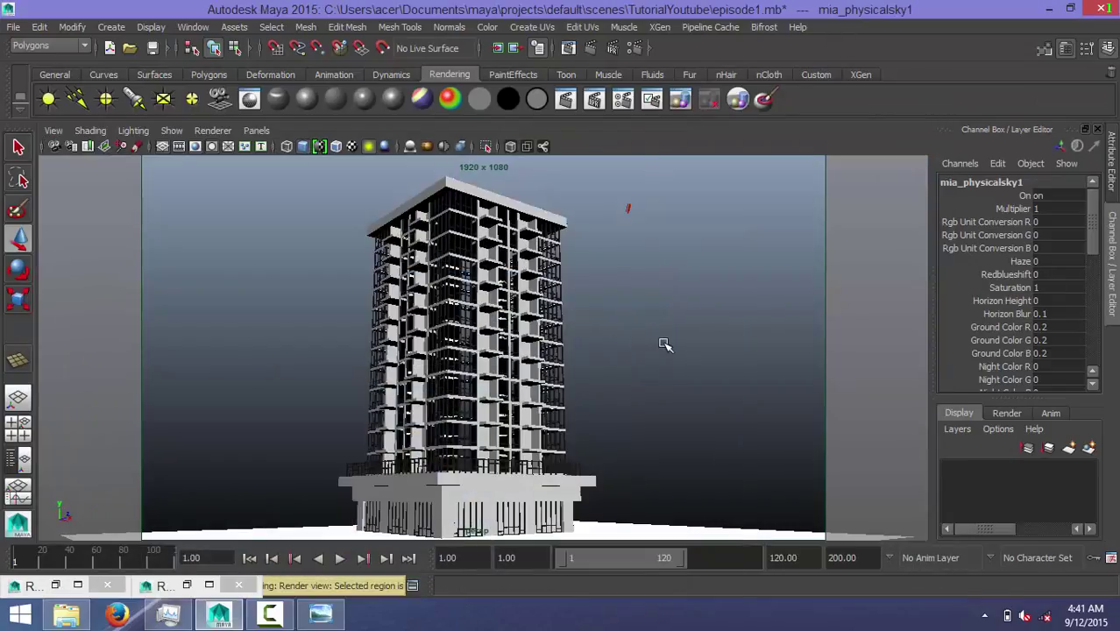